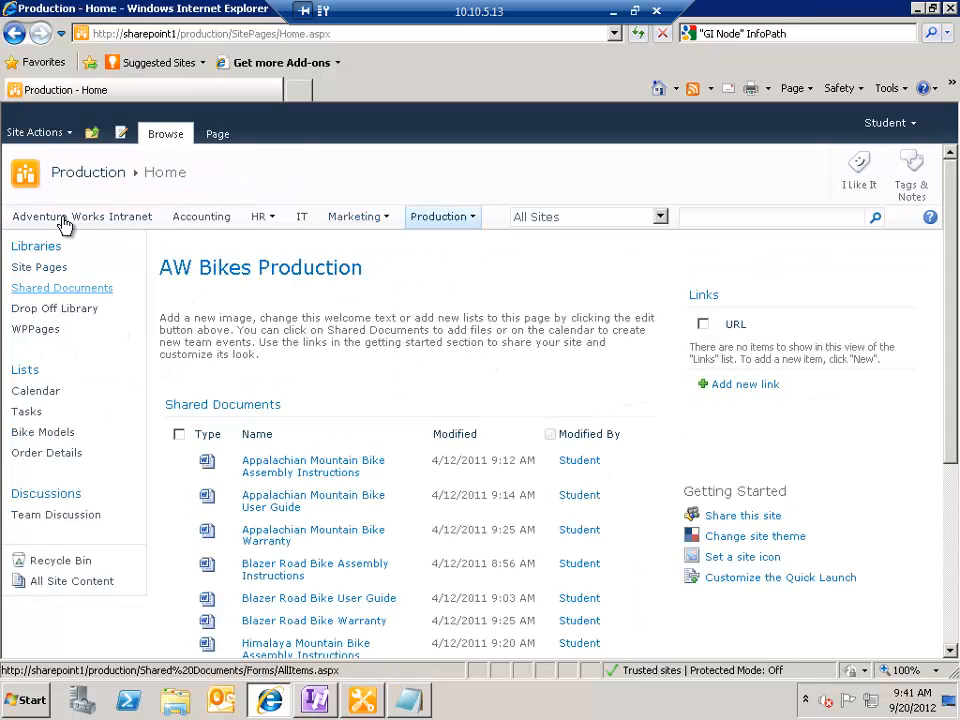
# Step: Open a new event form in the Production site's Calendar and look through its default fields
pyautogui.click(38, 396)
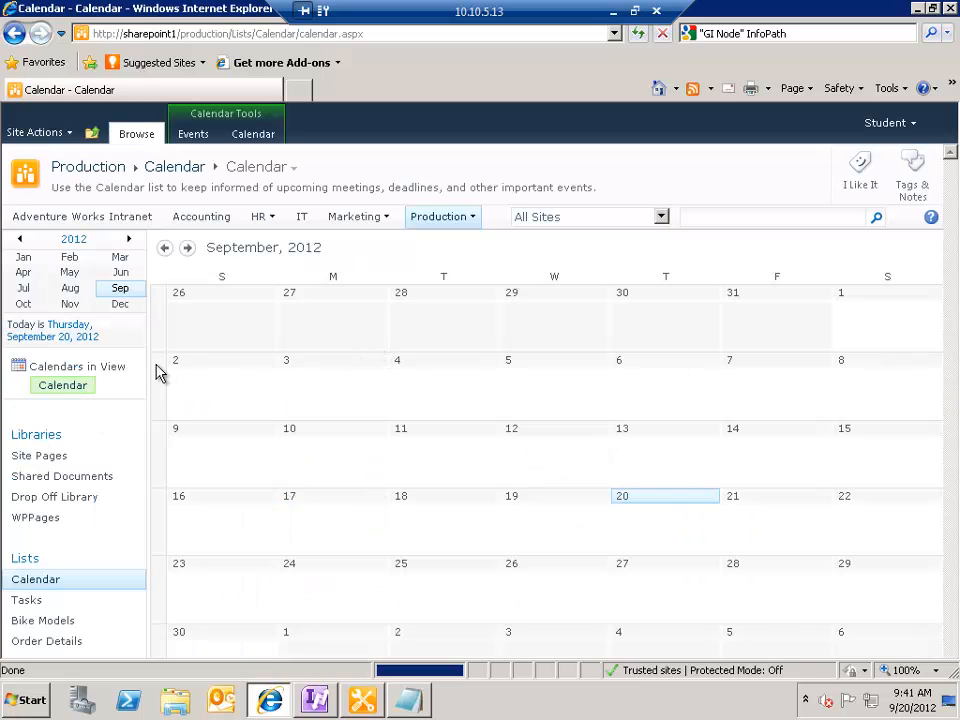
pyautogui.click(194, 140)
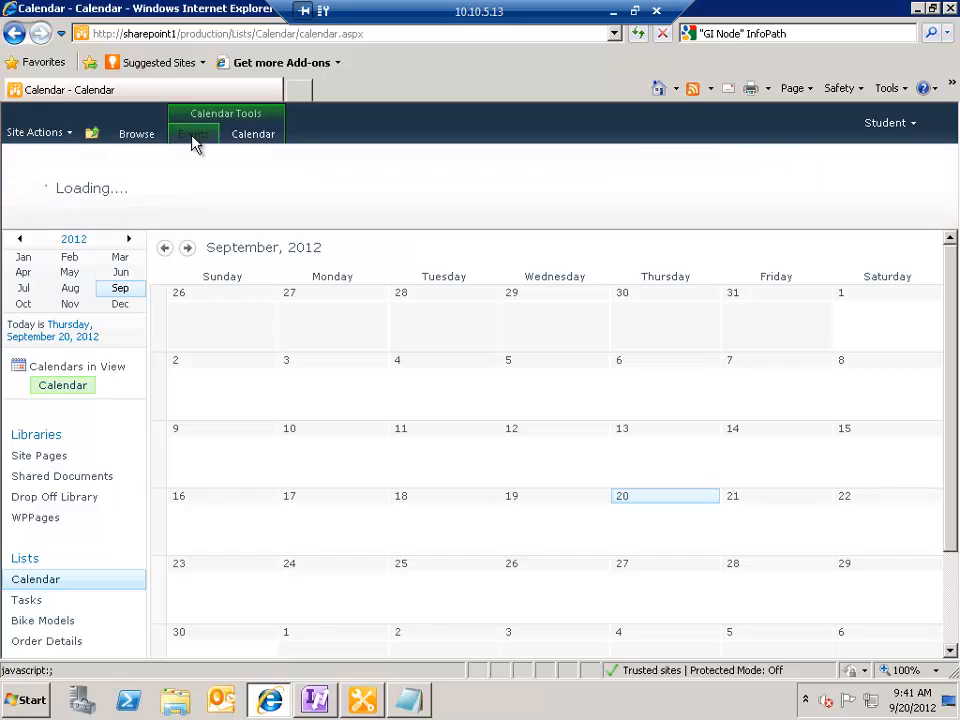
pyautogui.click(29, 203)
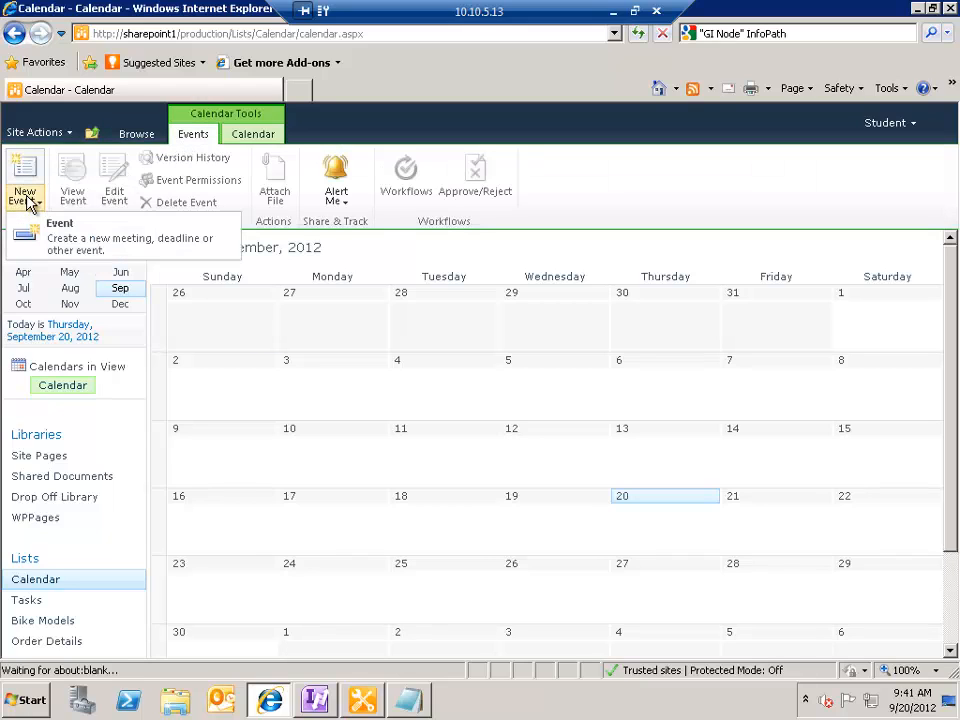
pyautogui.click(76, 244)
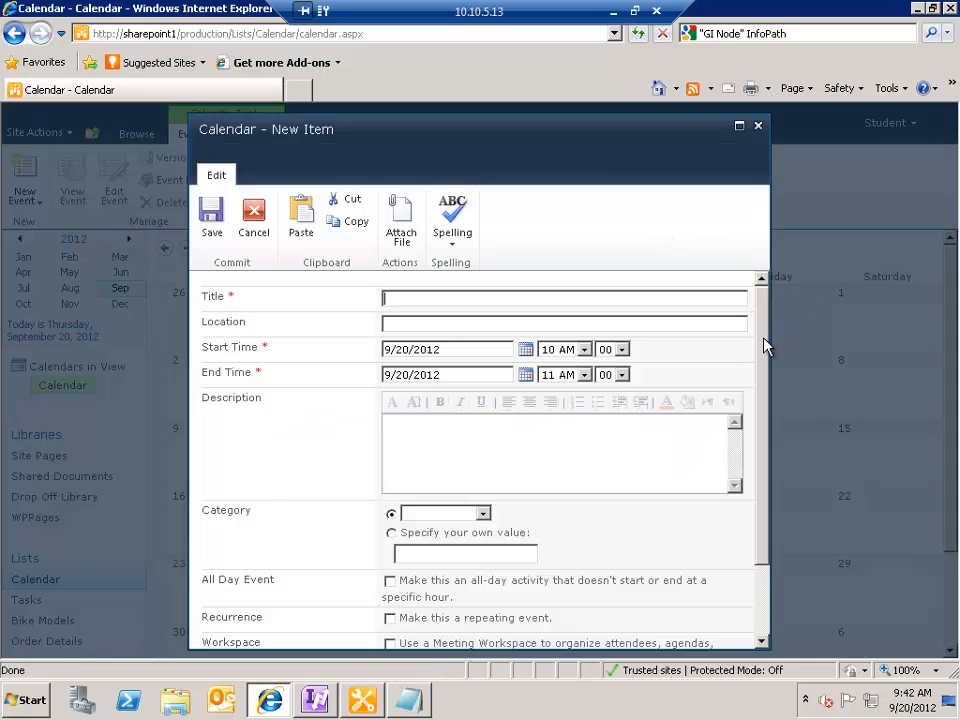
pyautogui.scroll(-2, 779, 490)
pyautogui.scroll(2, 779, 383)
# Step: Switch to Notepad to review the Maintenance Event and Training Event field requirements, and close the new event form without saving
pyautogui.click(407, 706)
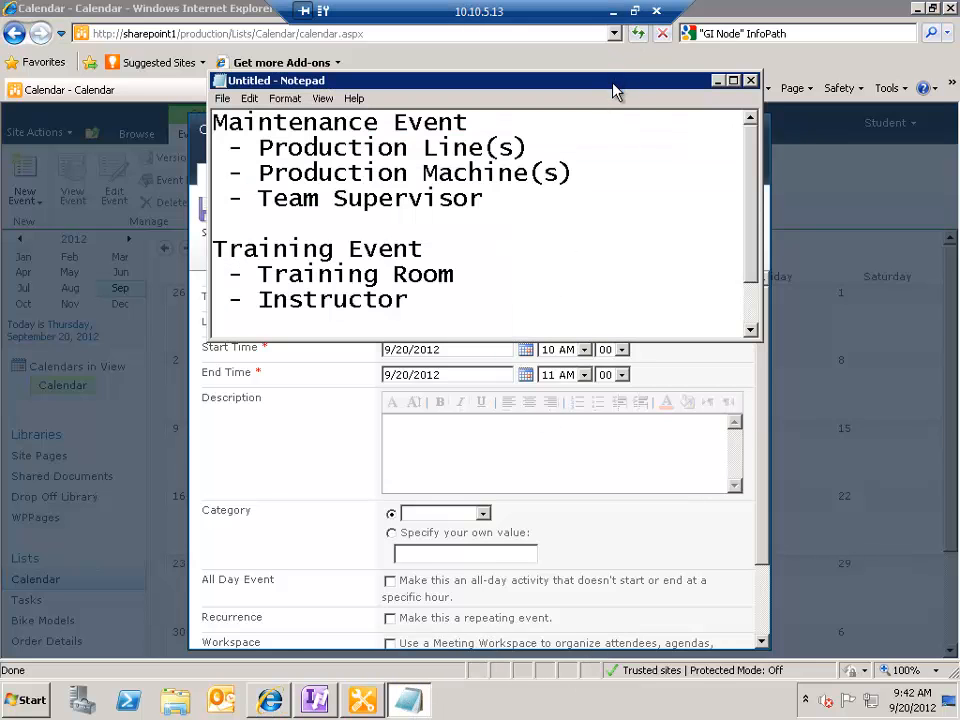
pyautogui.moveTo(613, 86); pyautogui.dragTo(622, 70)
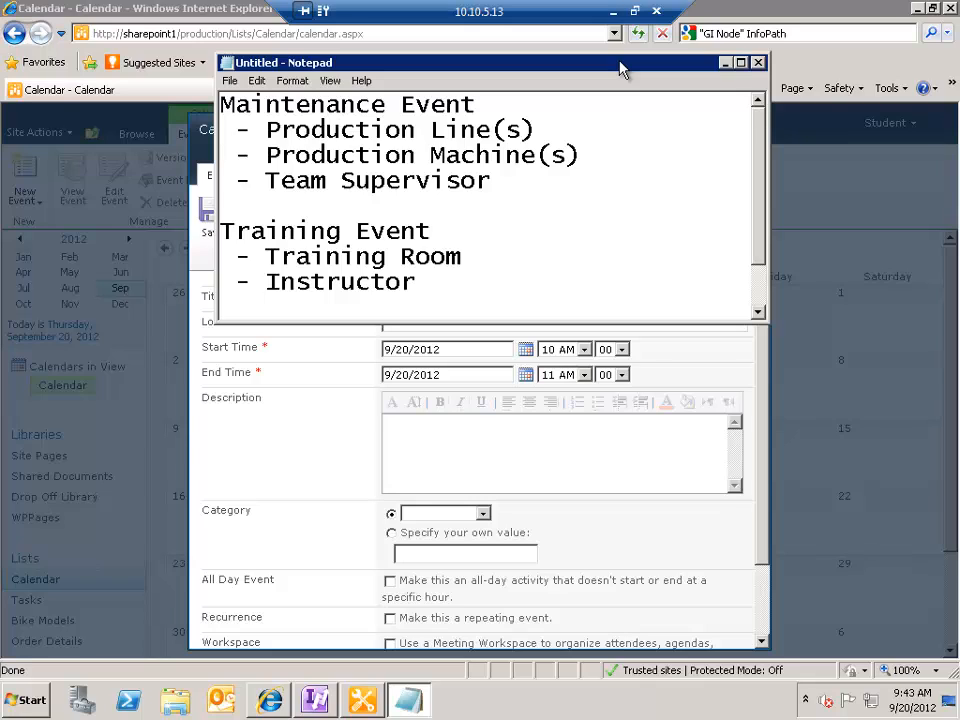
pyautogui.click(727, 66)
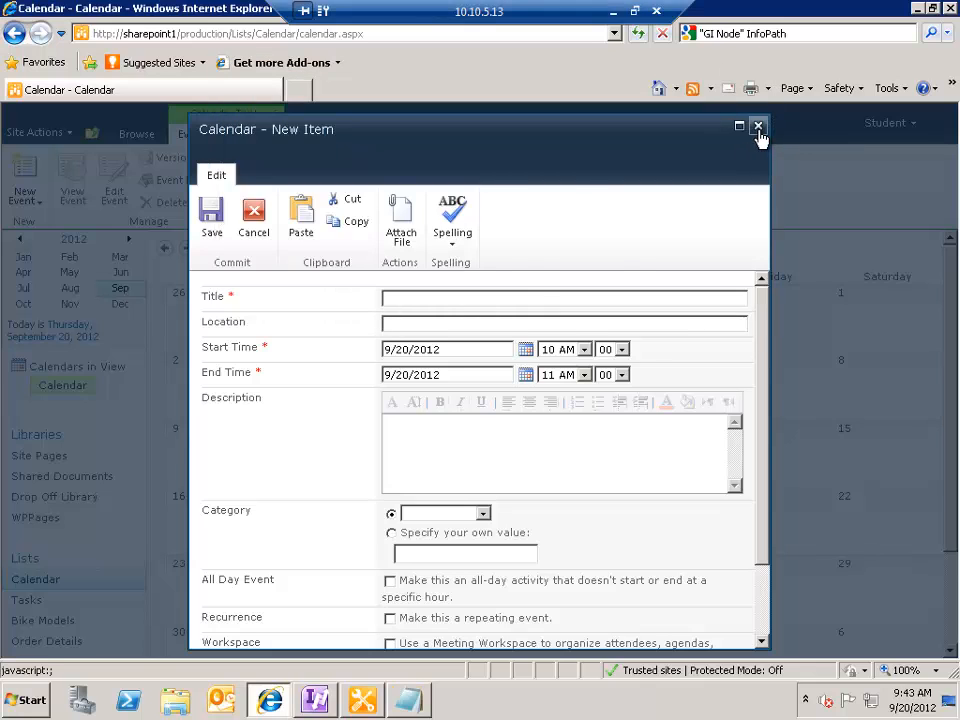
pyautogui.click(758, 128)
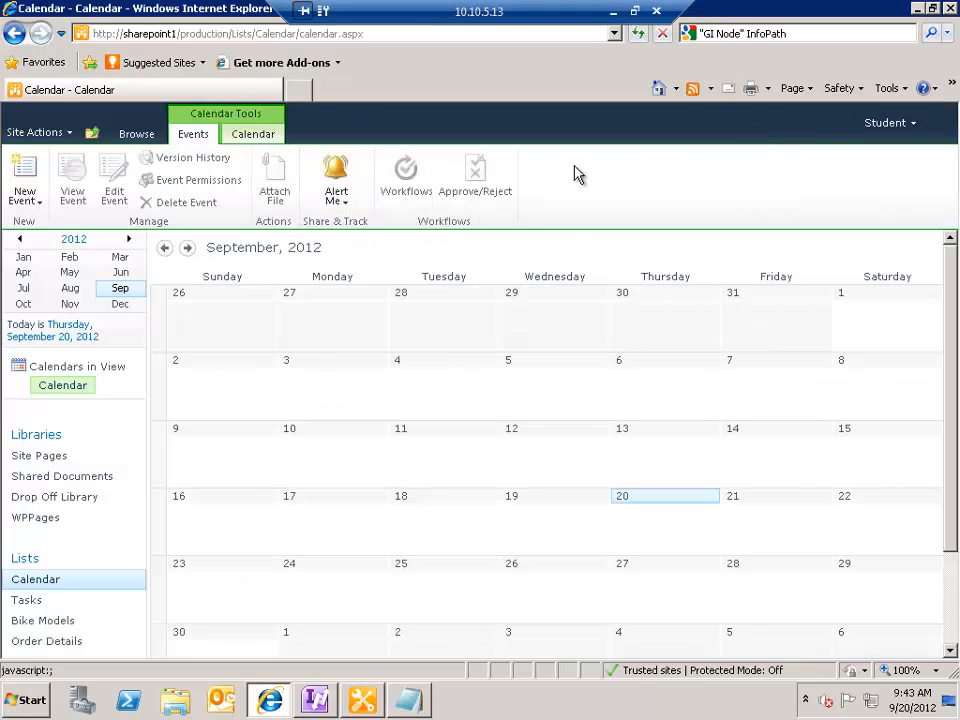
# Step: Examine the Columns section in the Calendar's list settings and return to the calendar
pyautogui.click(880, 182)
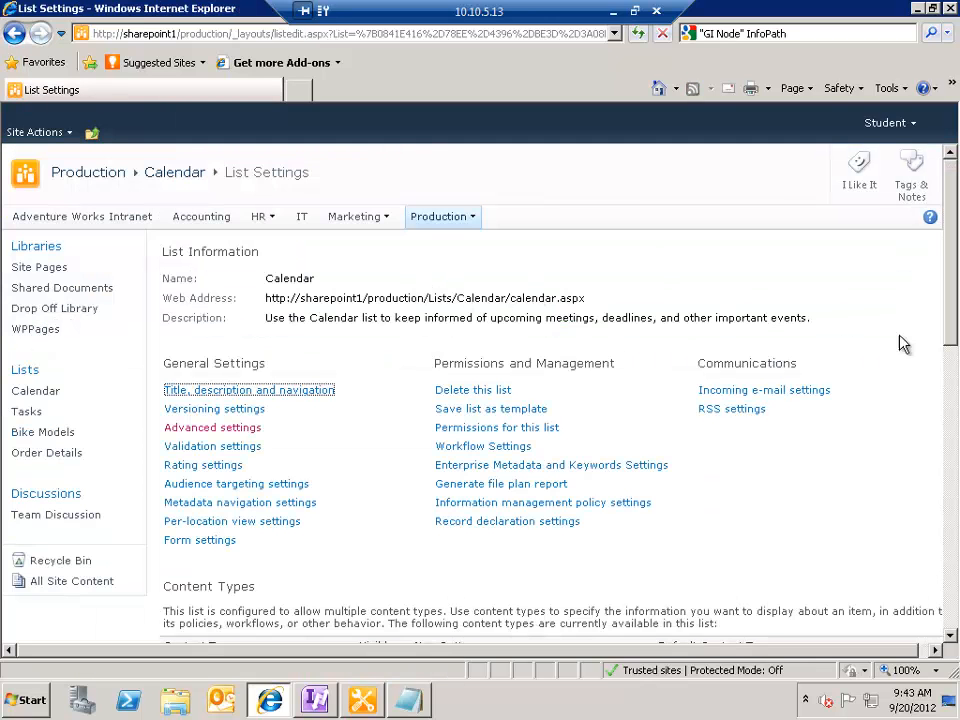
pyautogui.moveTo(946, 281); pyautogui.dragTo(951, 522)
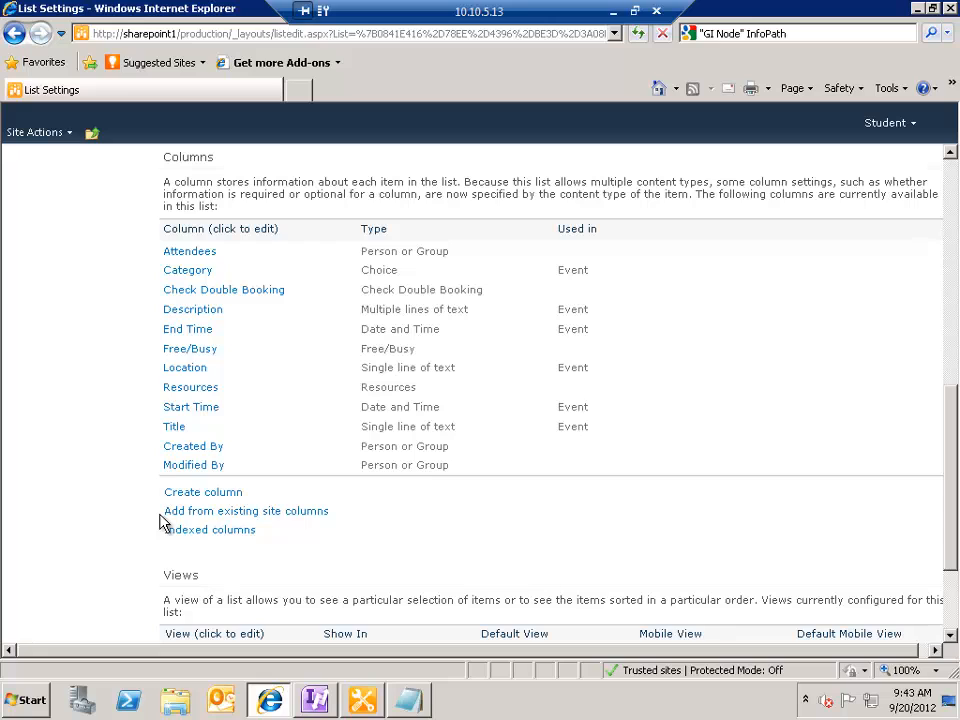
pyautogui.click(14, 33)
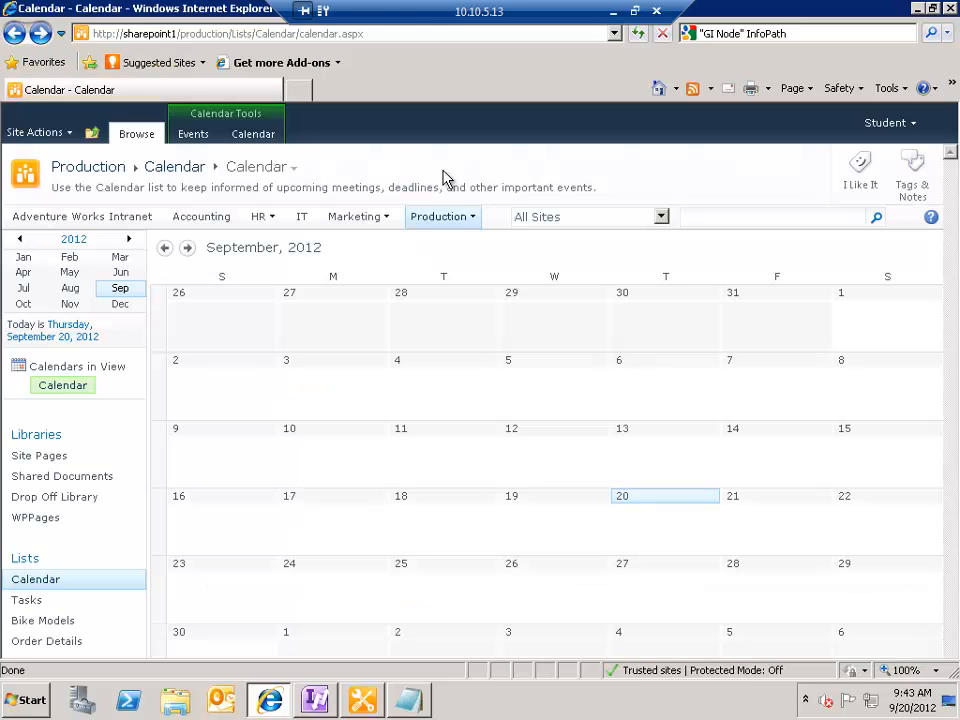
# Step: Open another blank calendar event form to check its fields and close it without saving
pyautogui.click(193, 136)
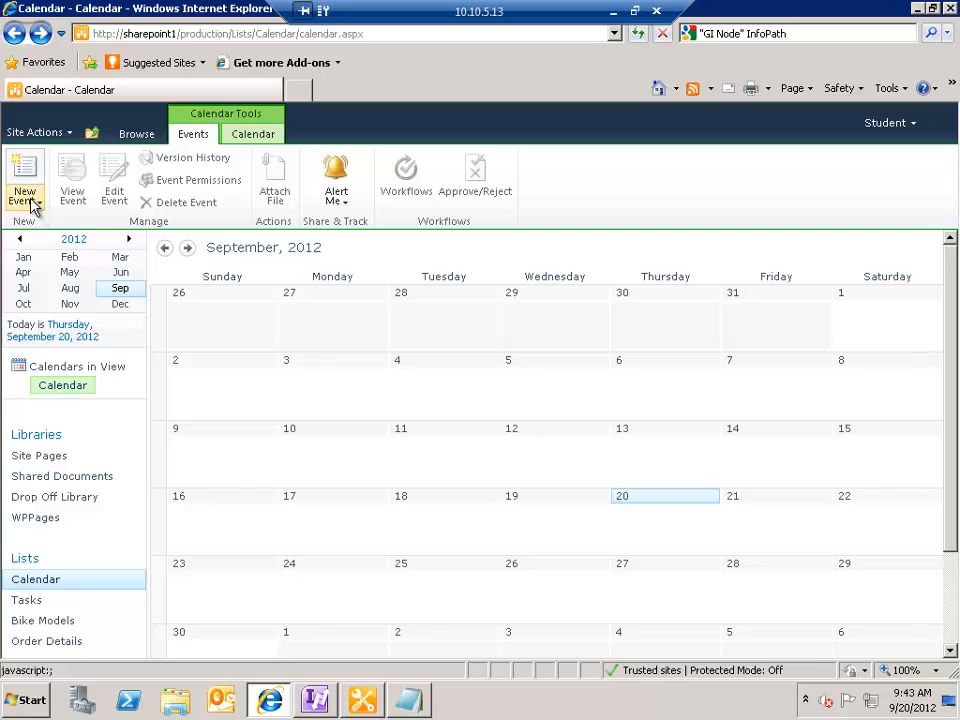
pyautogui.click(25, 197)
pyautogui.click(80, 241)
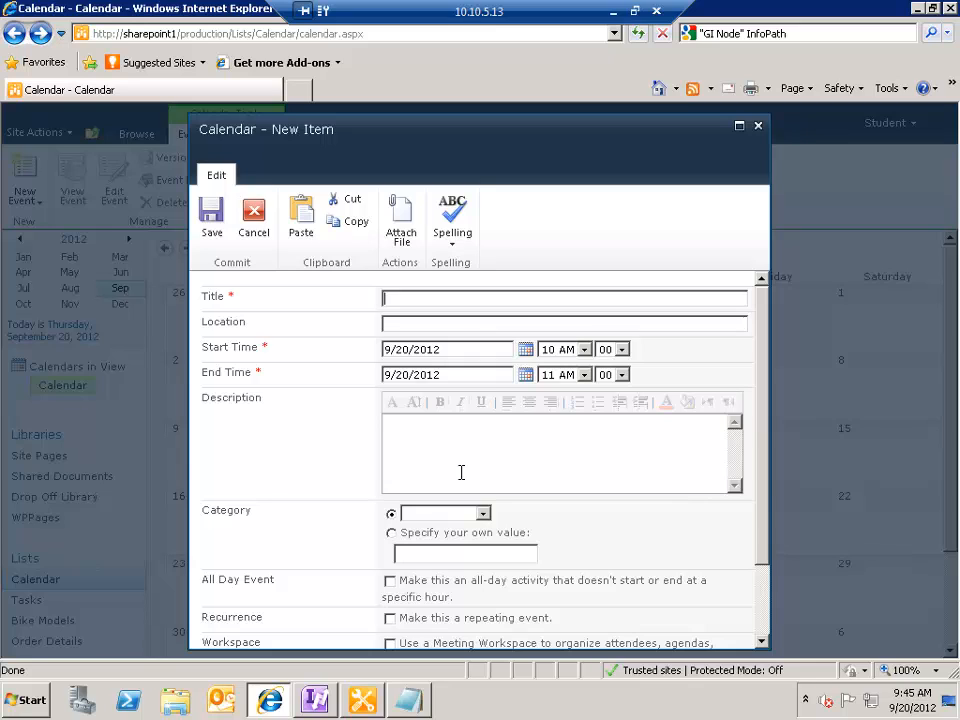
pyautogui.click(758, 128)
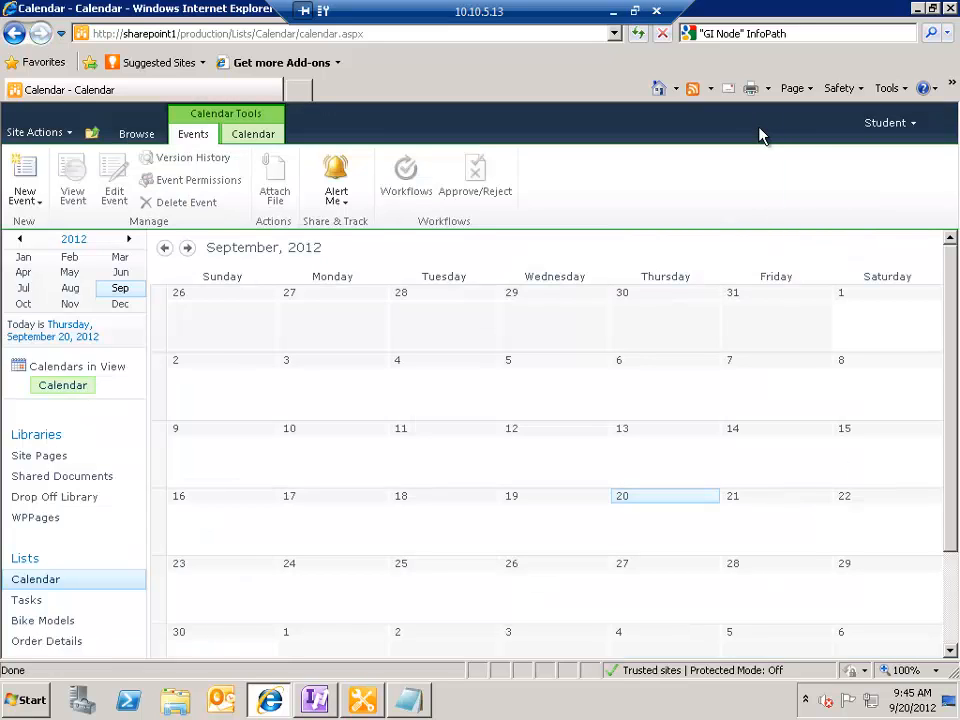
# Step: Open the Production site's content types gallery from its site settings and look through the groups down to List Content Types
pyautogui.click(130, 136)
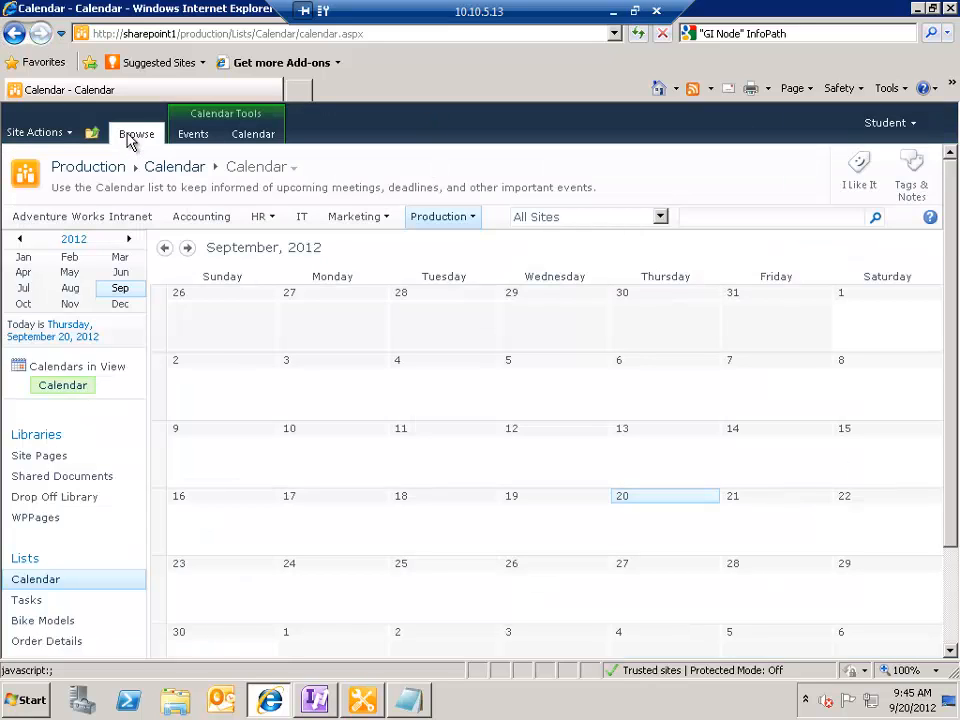
pyautogui.click(66, 133)
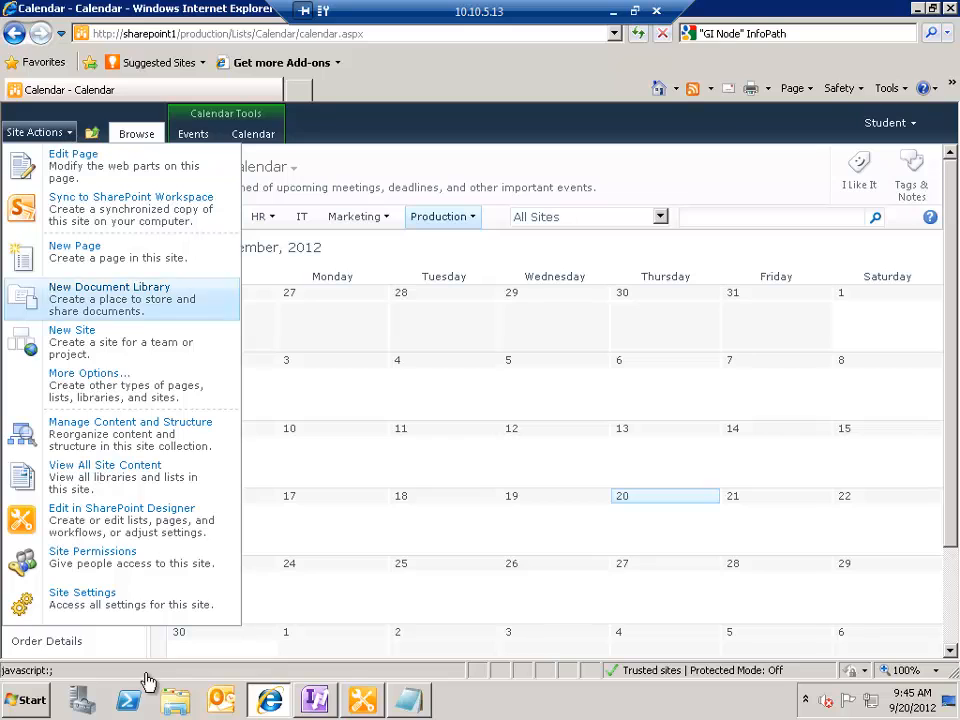
pyautogui.click(90, 611)
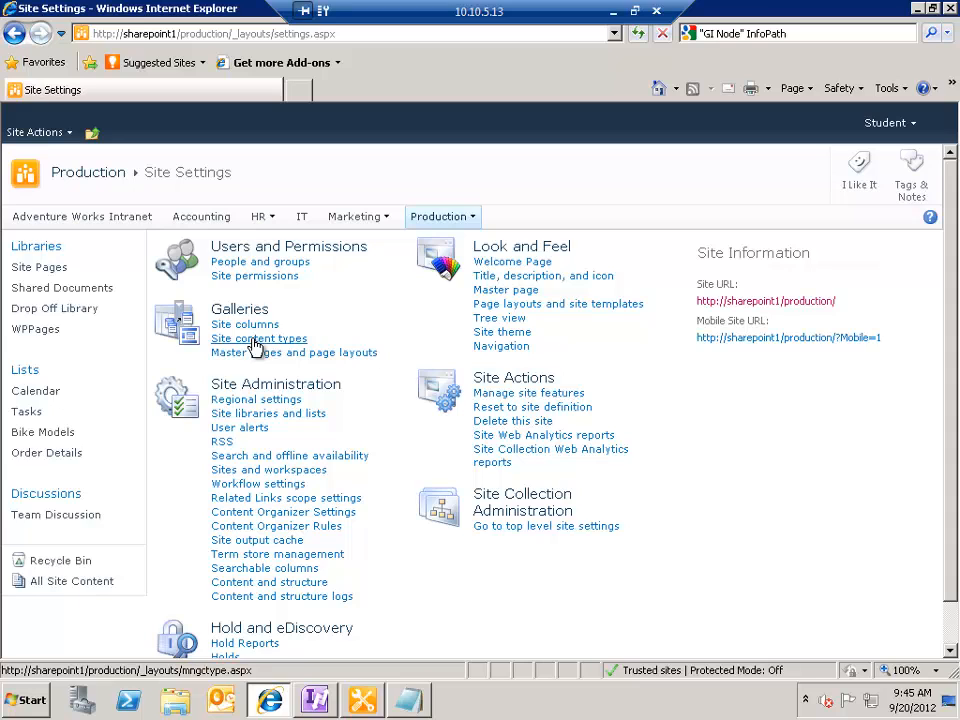
pyautogui.click(254, 343)
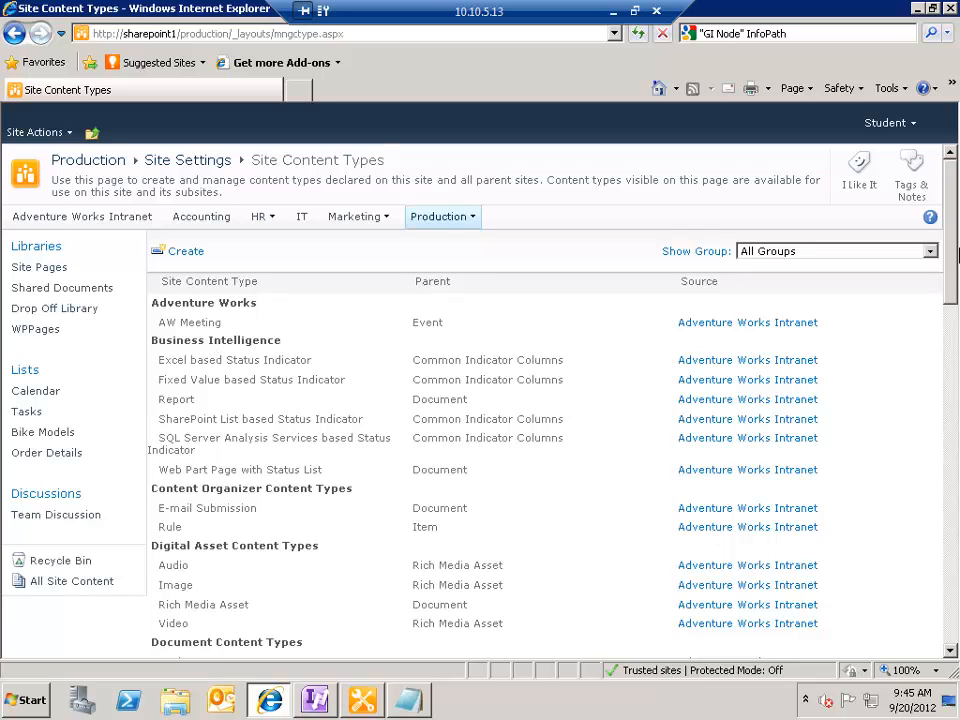
pyautogui.moveTo(955, 246); pyautogui.dragTo(957, 365)
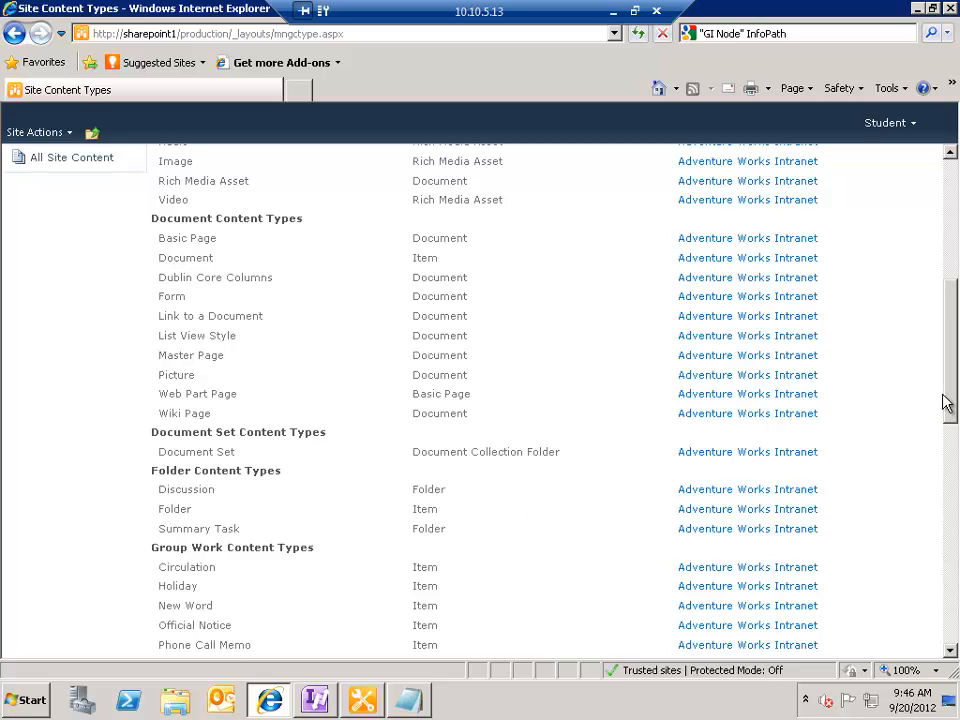
pyautogui.moveTo(952, 374); pyautogui.dragTo(949, 510)
pyautogui.scroll(-1, 800, 478)
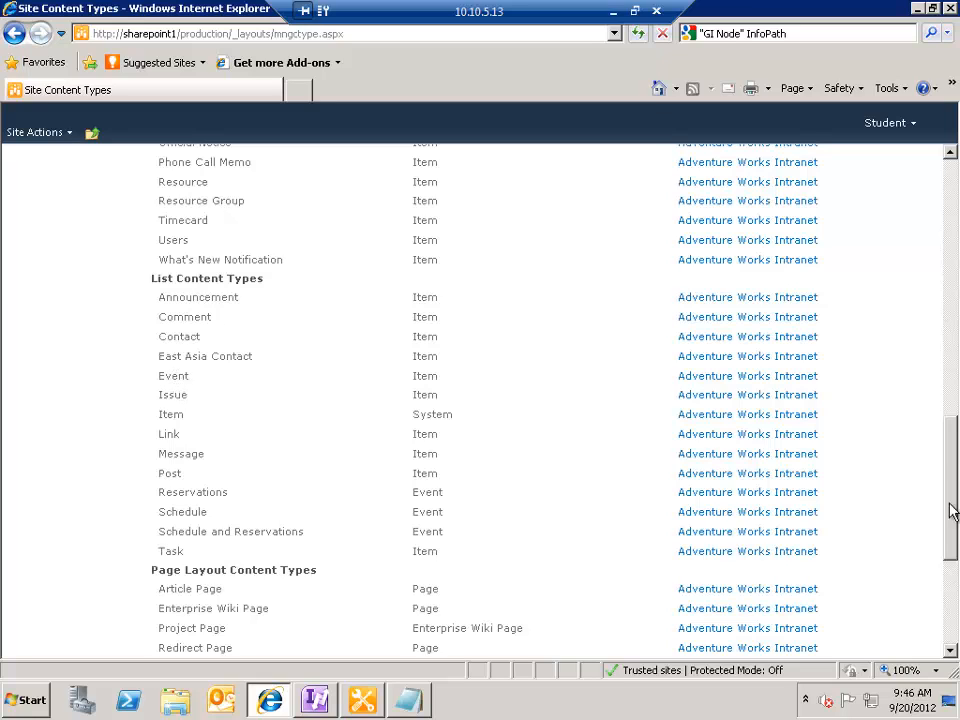
# Step: Open the Event content type in the parent Adventure Works Intranet gallery and examine its settings and columns
pyautogui.click(763, 380)
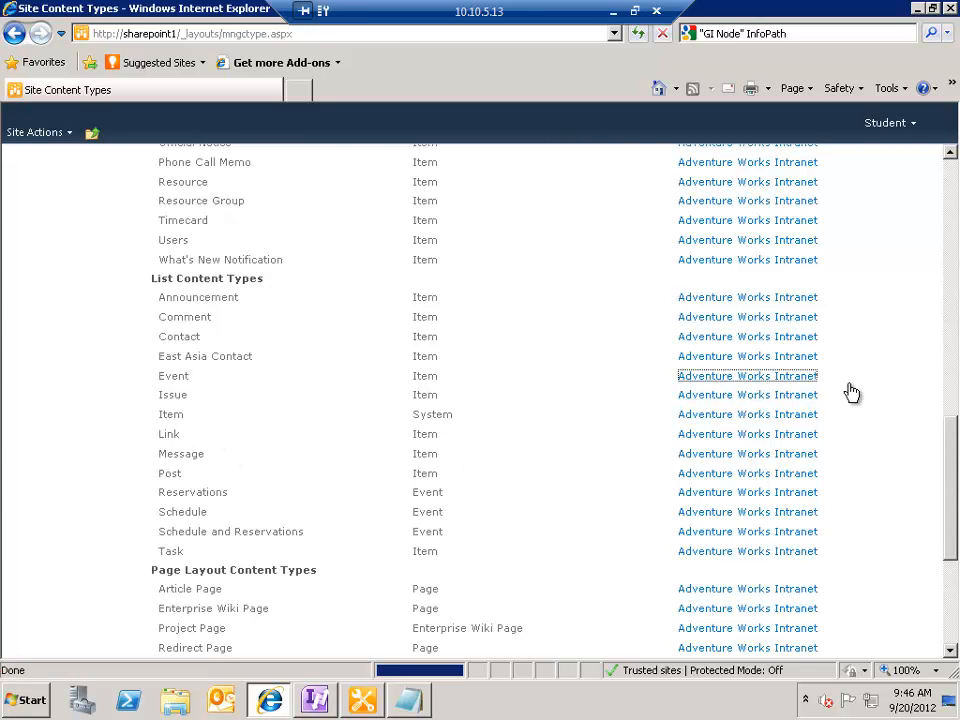
pyautogui.moveTo(946, 270); pyautogui.dragTo(955, 526)
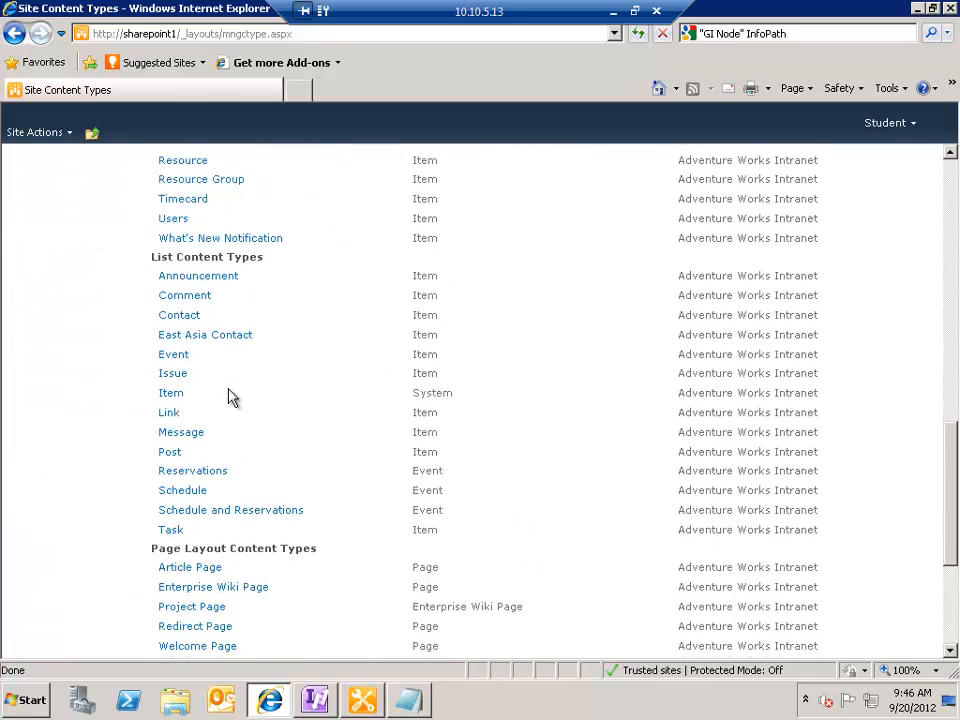
pyautogui.click(173, 355)
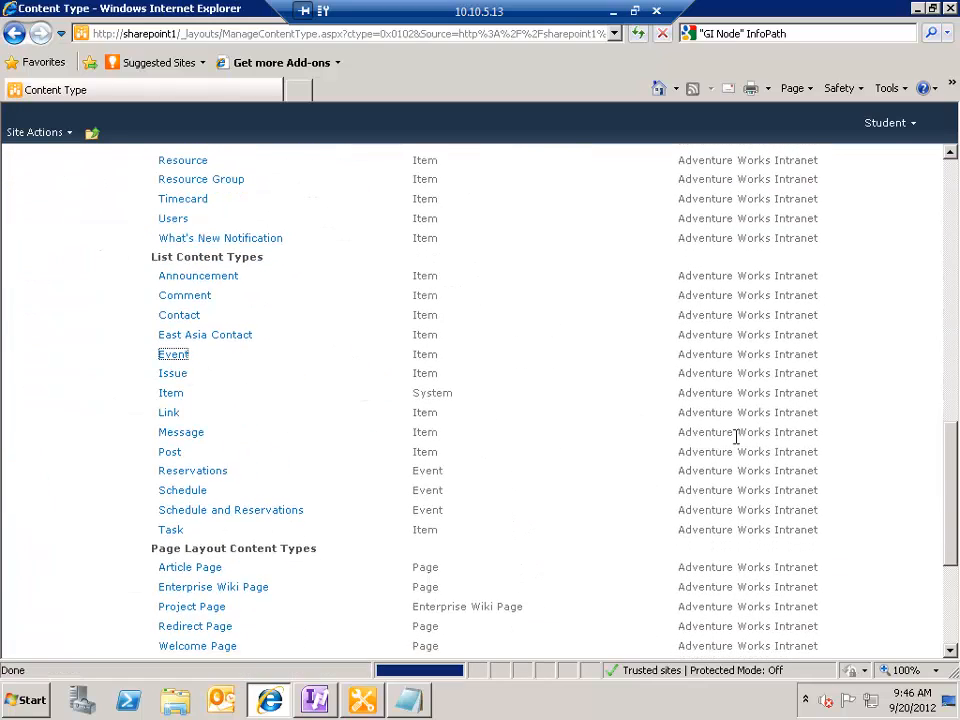
pyautogui.click(951, 533)
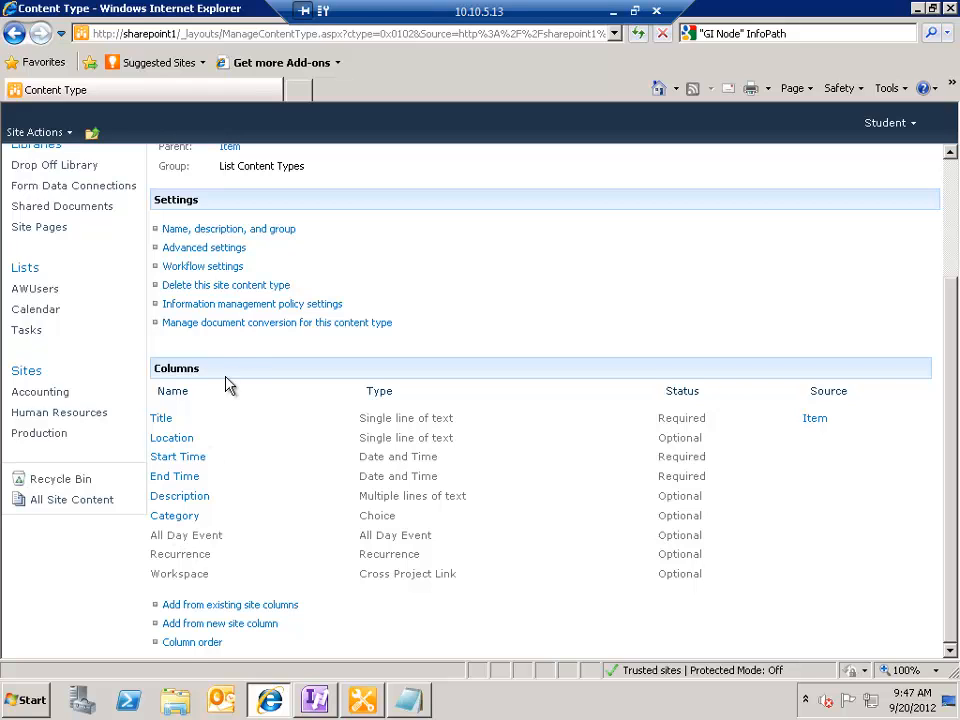
pyautogui.scroll(3, 945, 197)
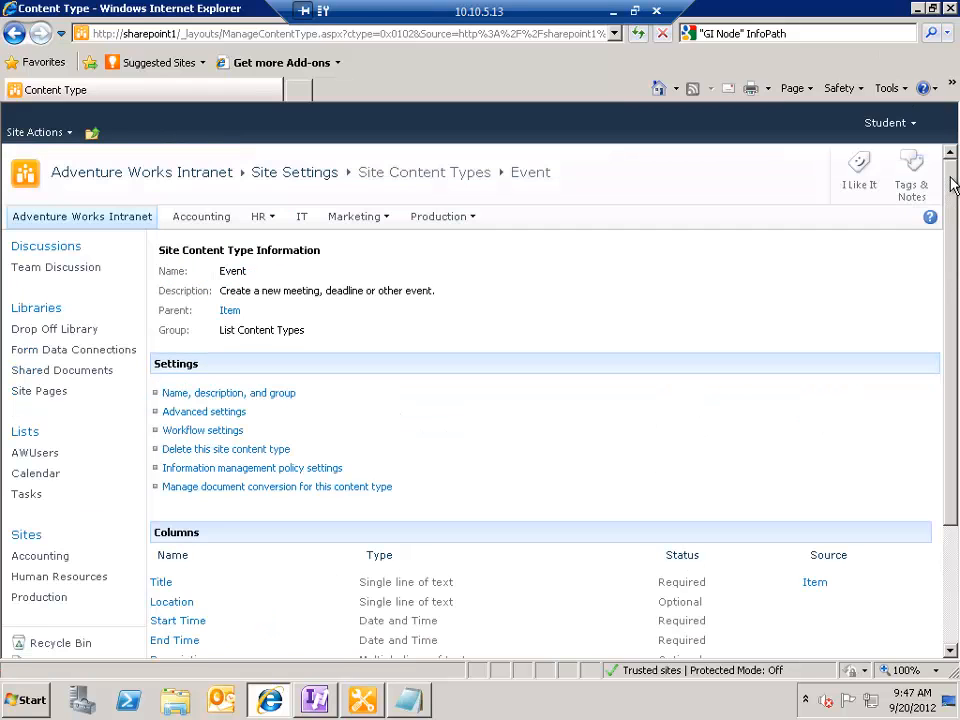
# Step: Open the Adventure Works Intranet site columns gallery, look through its column groups and search the page for "start"
pyautogui.click(292, 180)
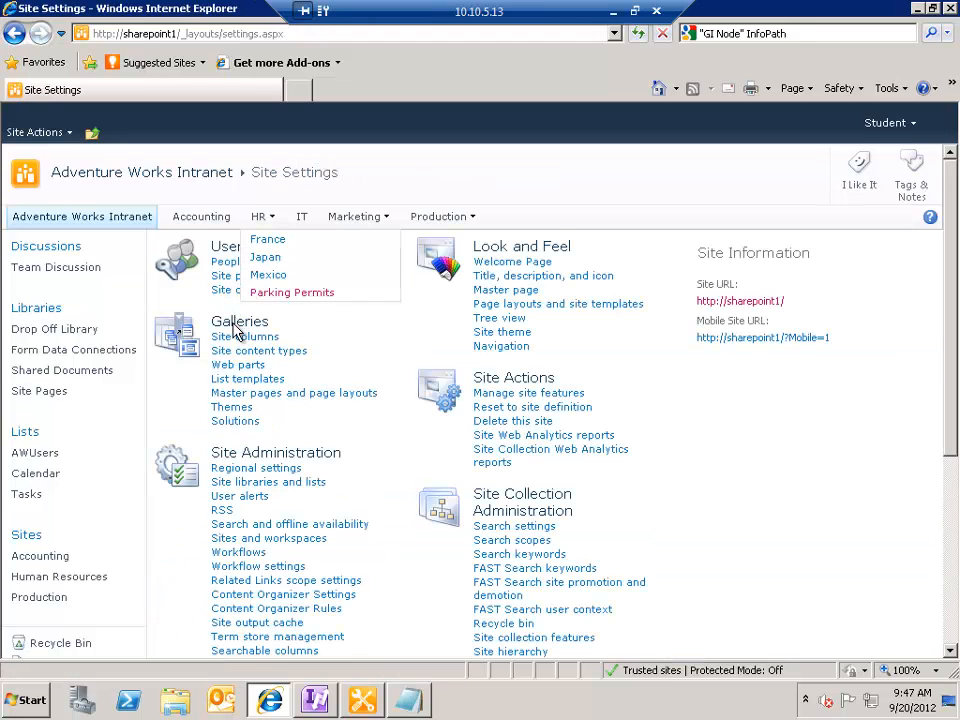
pyautogui.click(240, 338)
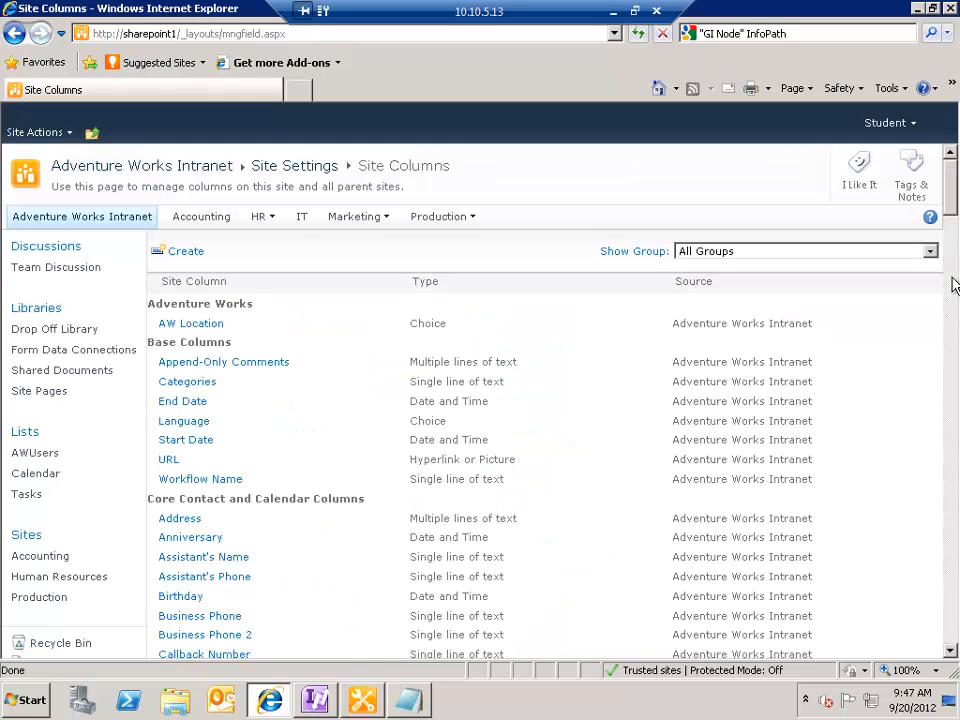
pyautogui.moveTo(955, 205); pyautogui.dragTo(956, 232)
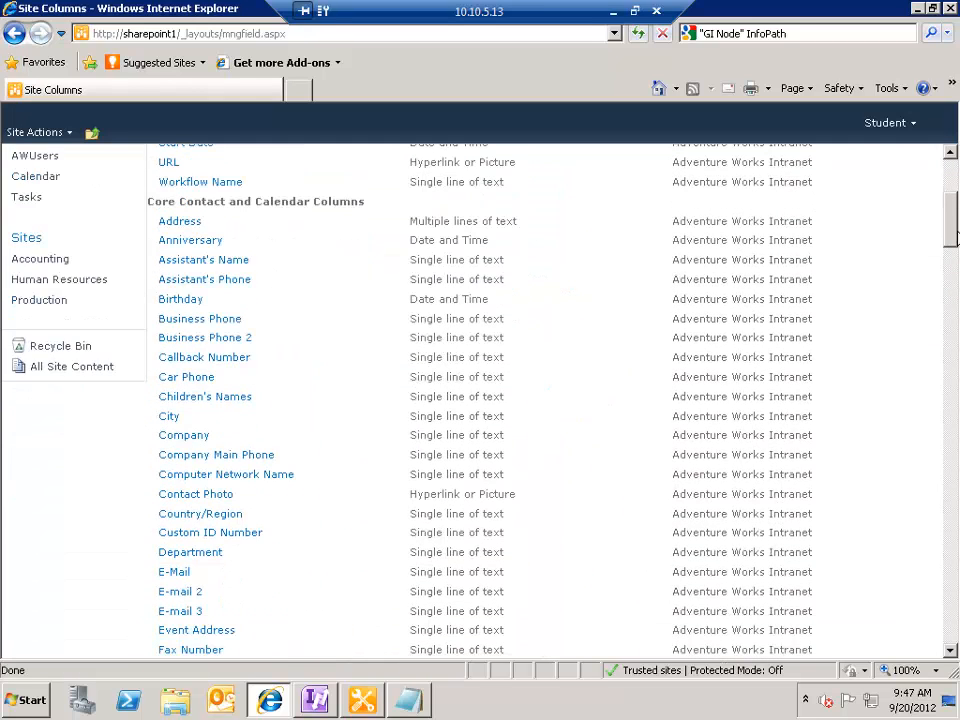
pyautogui.scroll(-1, 79, 236)
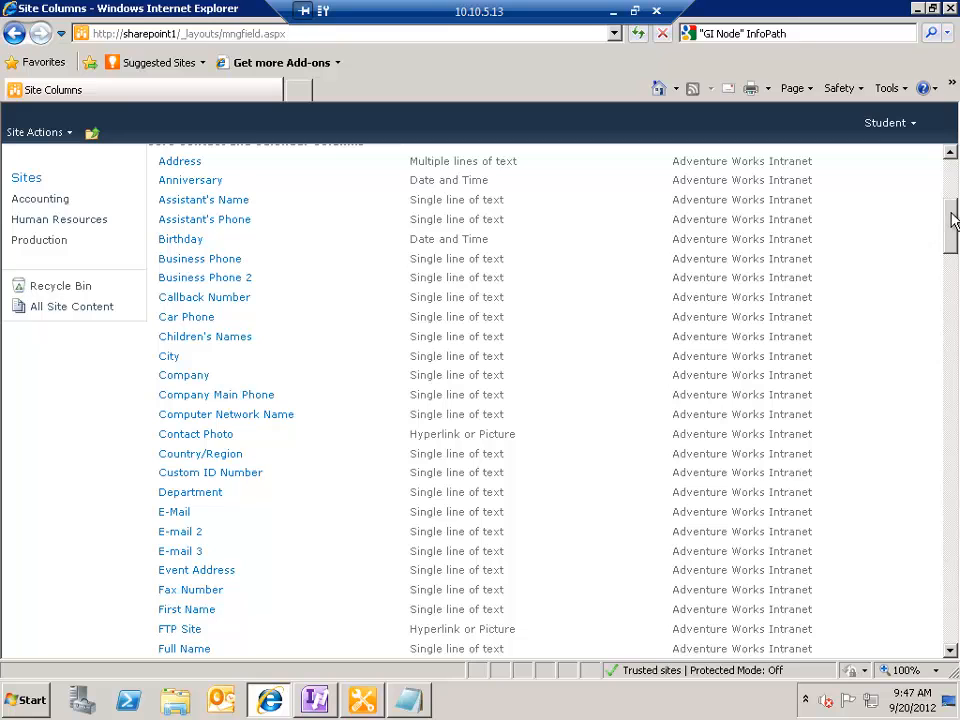
pyautogui.scroll(1, 284, 215)
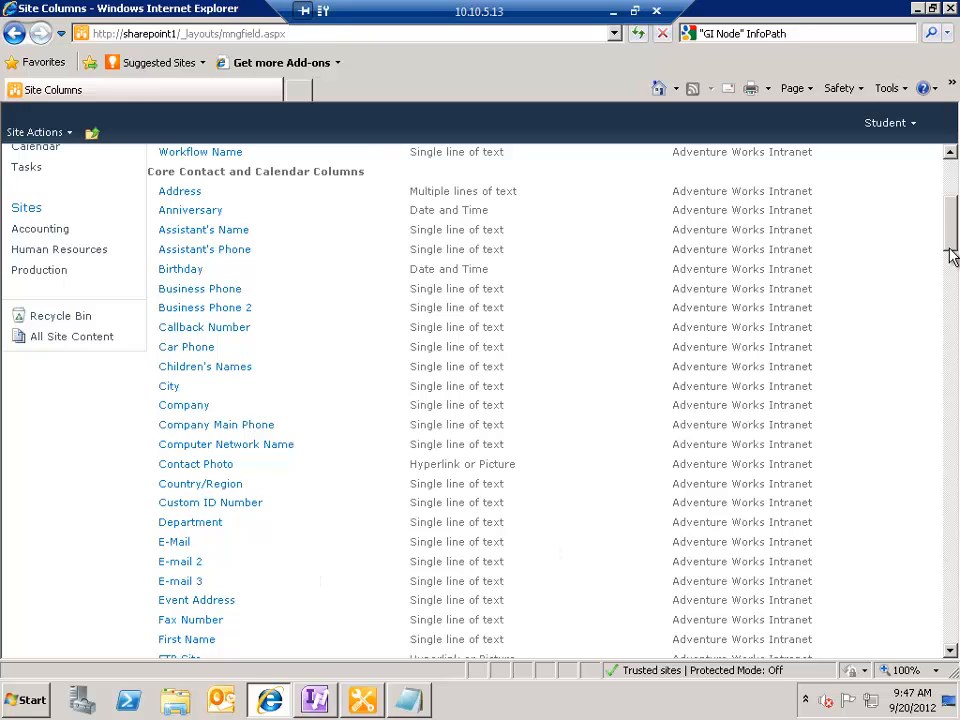
pyautogui.moveTo(952, 245); pyautogui.dragTo(953, 342)
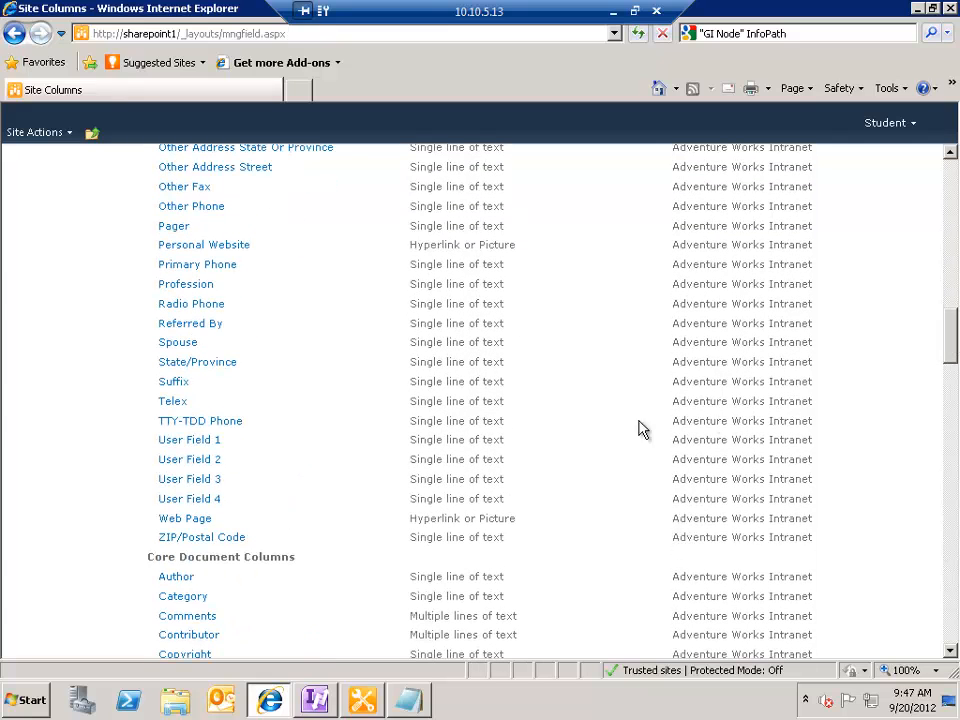
pyautogui.moveTo(951, 350); pyautogui.dragTo(950, 185)
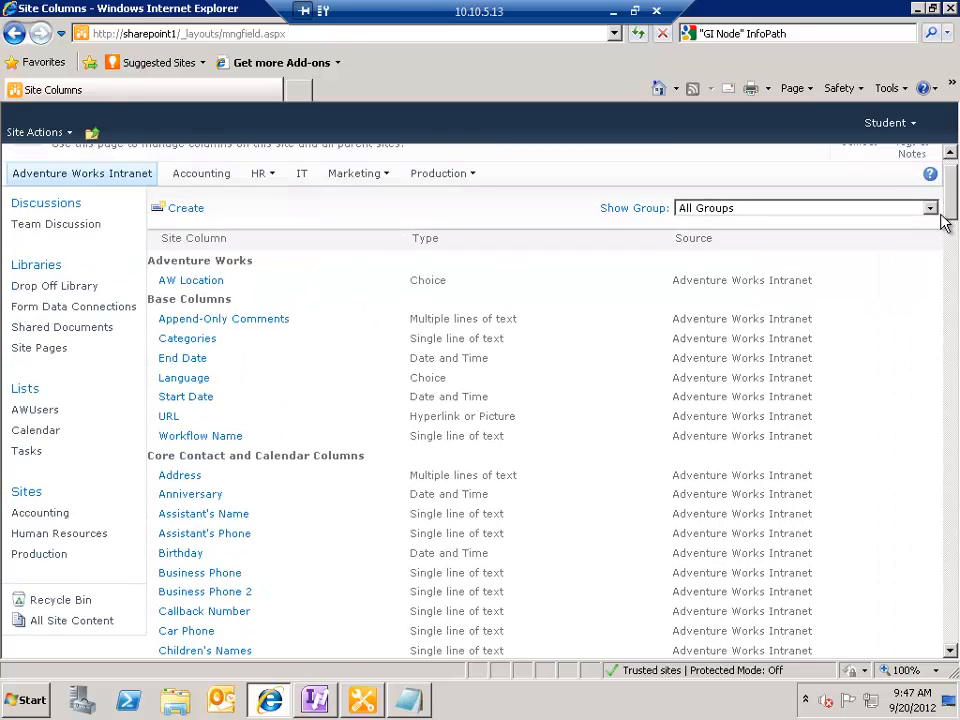
pyautogui.hotkey('ctrl', 'f')
pyautogui.write('start')
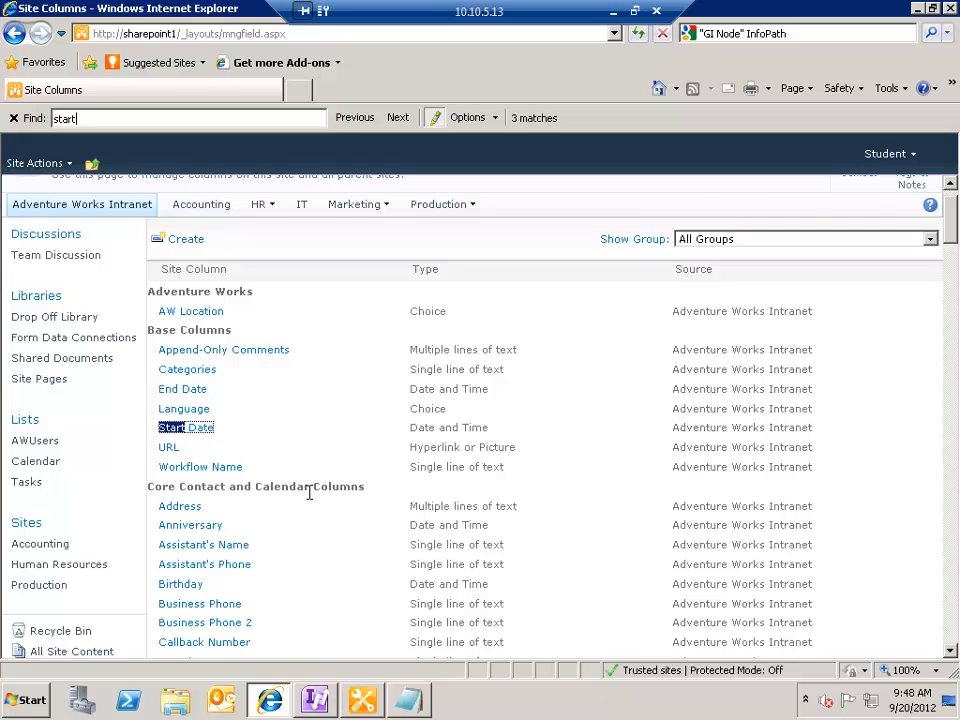
# Step: Reopen the Adventure Works Intranet site columns gallery from the site settings and check the planned event fields in the Notepad list
pyautogui.click(15, 34)
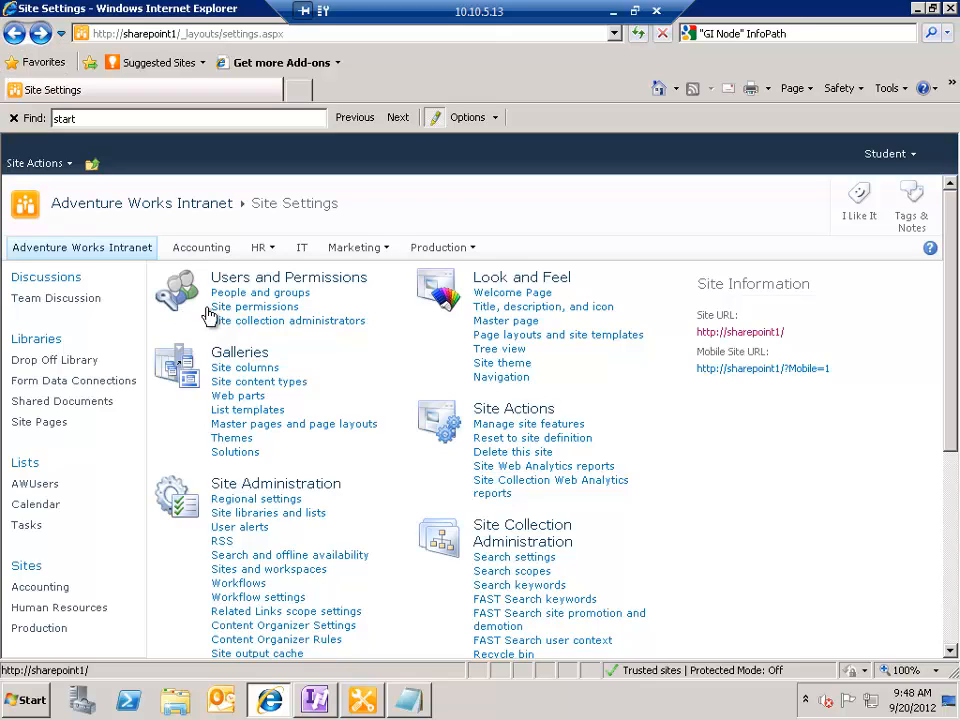
pyautogui.click(245, 369)
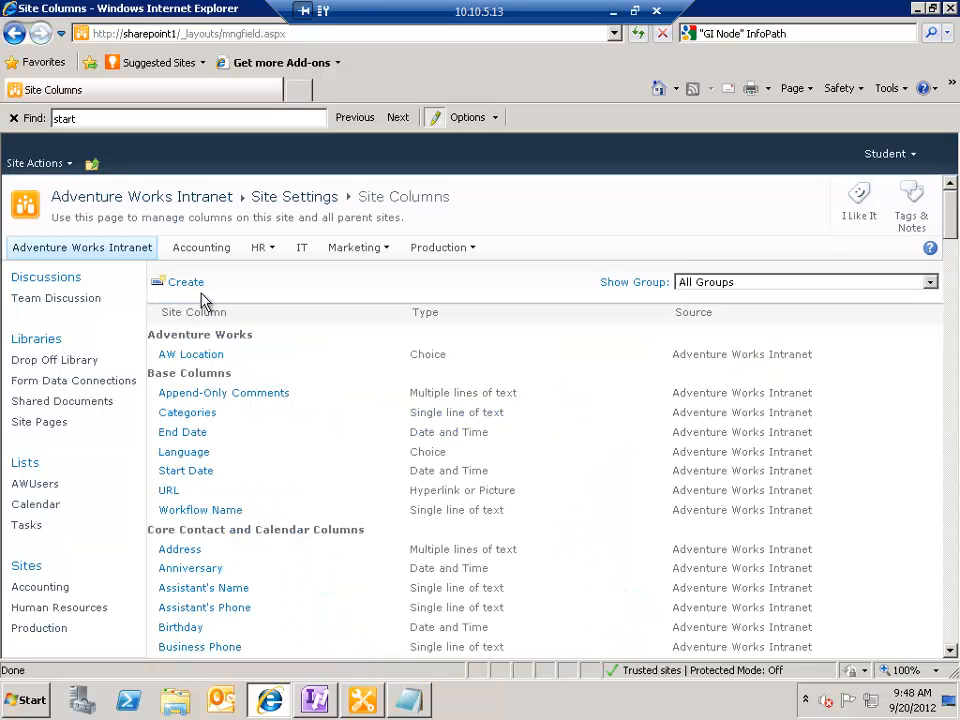
pyautogui.click(419, 705)
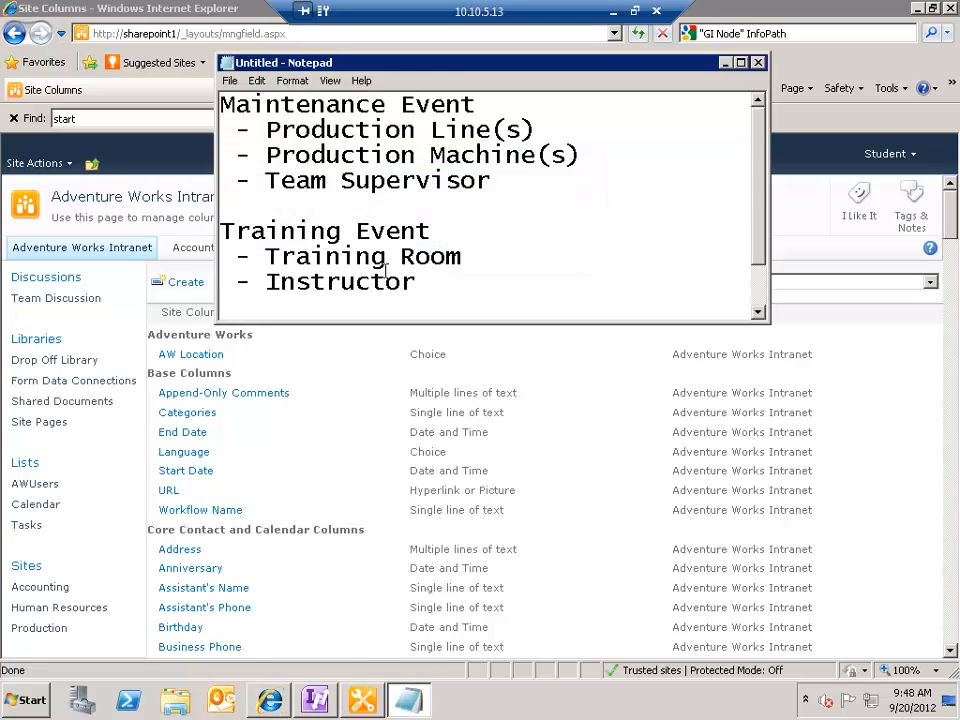
pyautogui.click(148, 12)
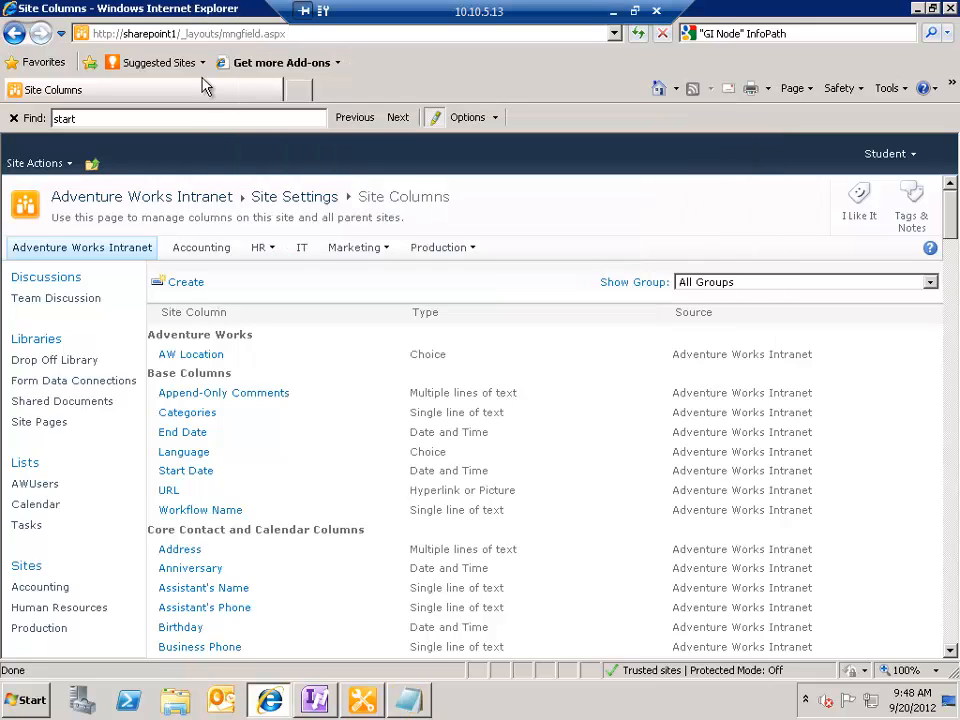
# Step: Start a new site column named Production Line of type Choice and place it in the existing Adventure Works group
pyautogui.click(188, 284)
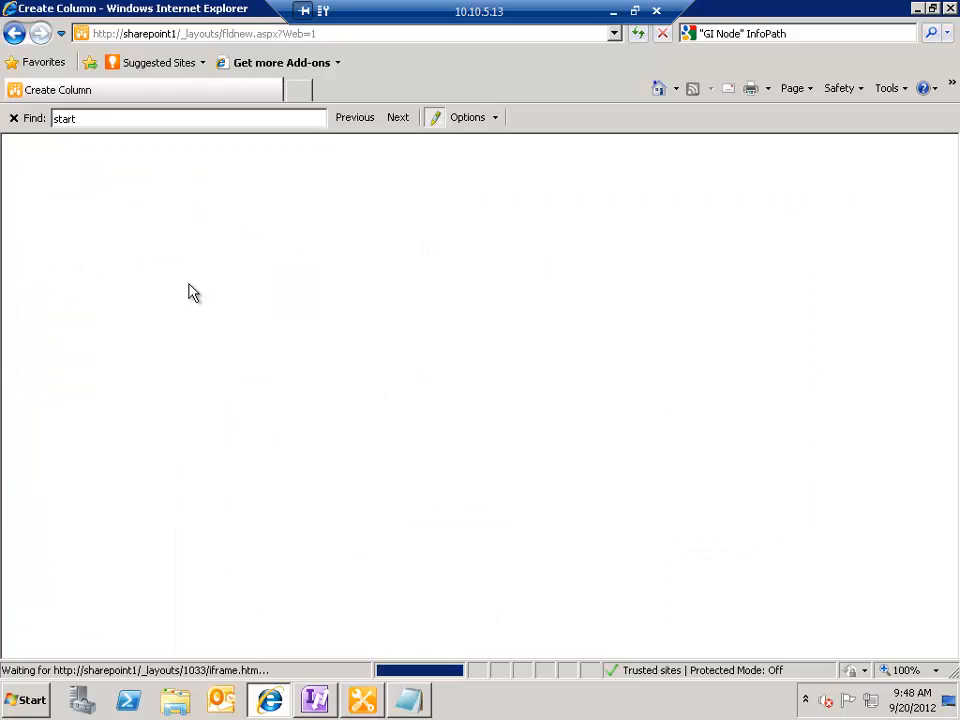
pyautogui.write('P')
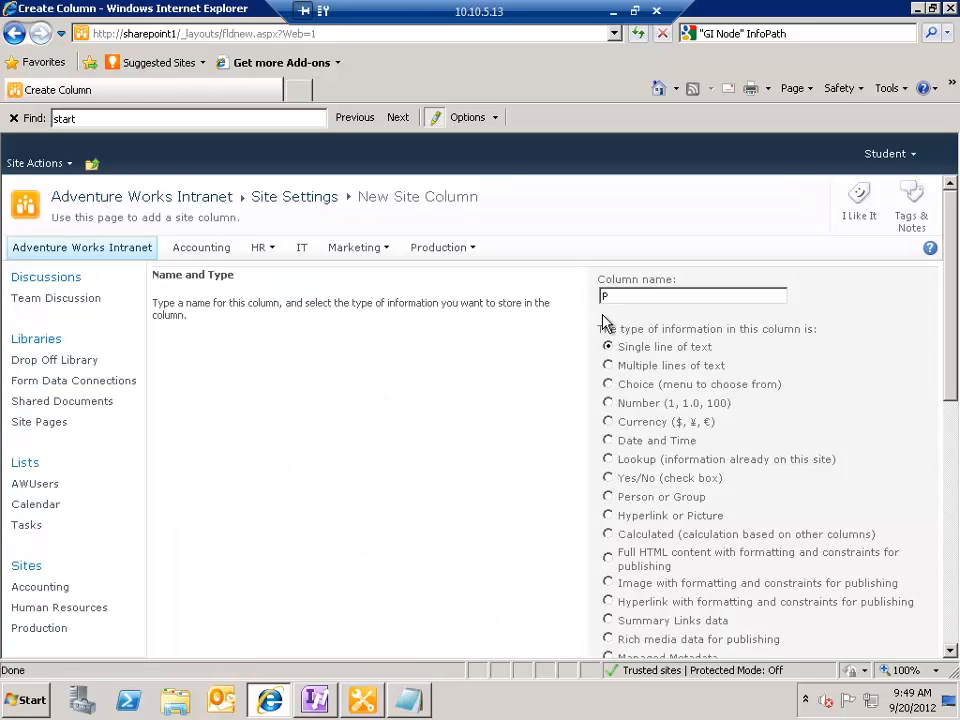
pyautogui.write('roduction Line')
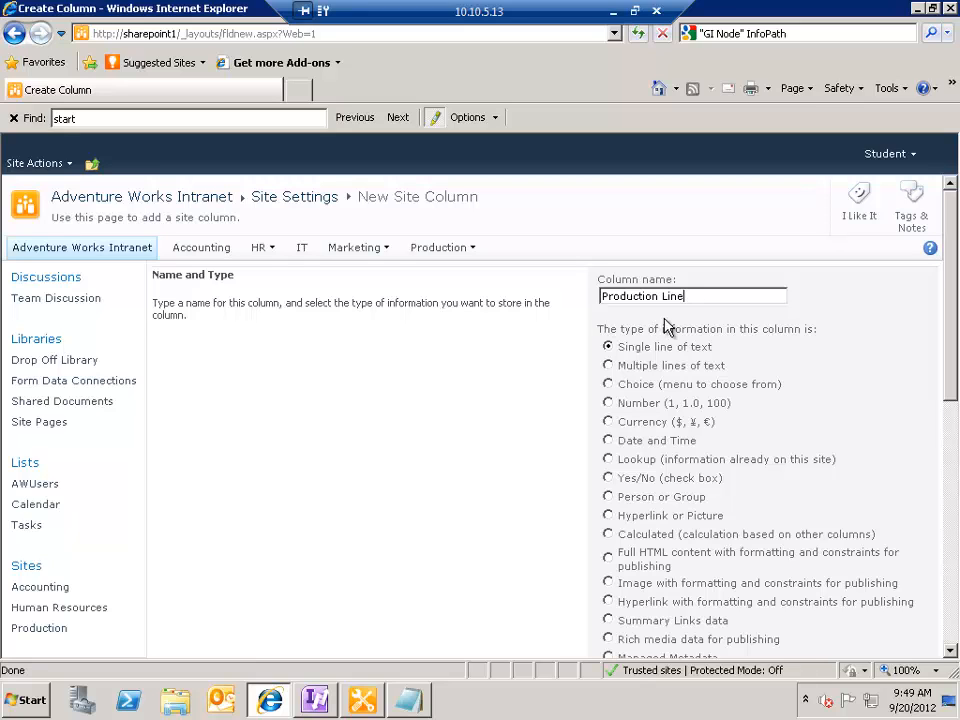
pyautogui.moveTo(955, 332); pyautogui.dragTo(954, 368)
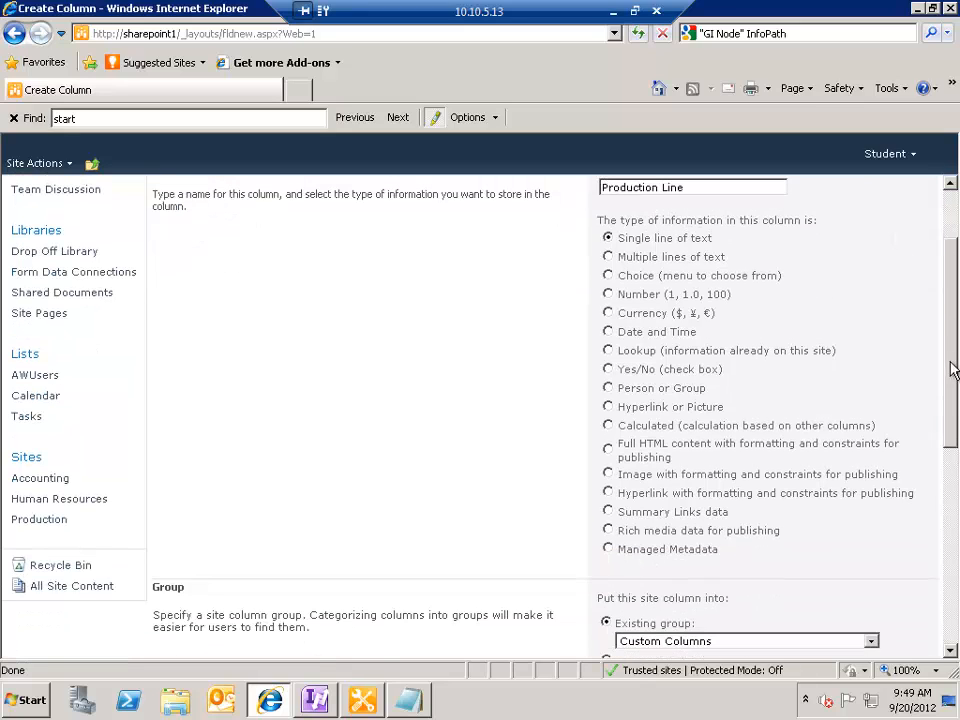
pyautogui.click(608, 273)
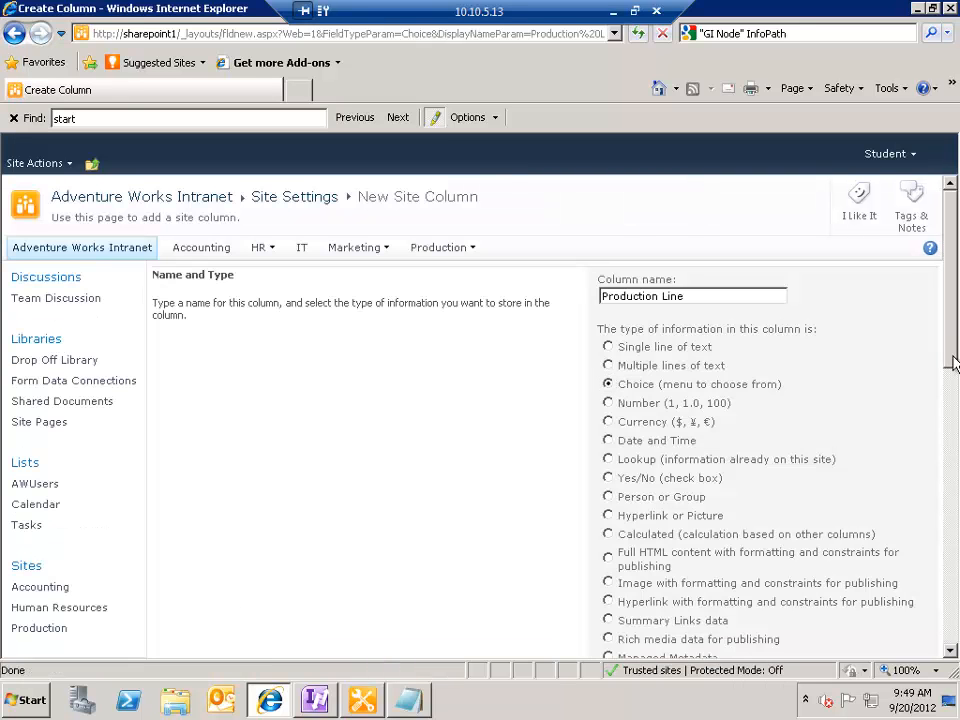
pyautogui.moveTo(951, 326); pyautogui.dragTo(955, 528)
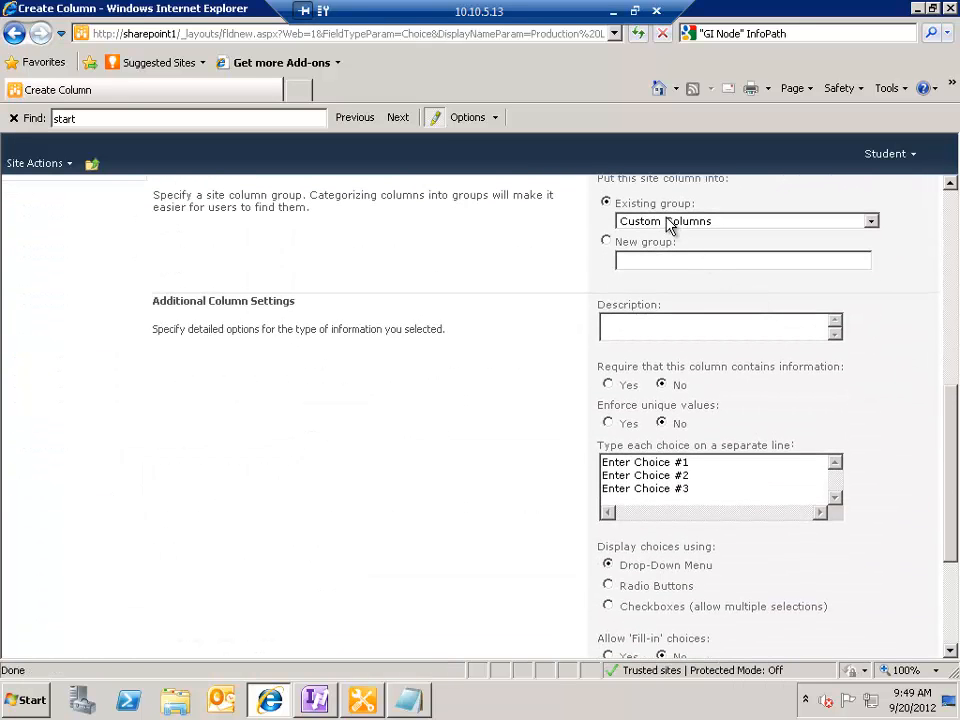
pyautogui.click(668, 222)
pyautogui.click(666, 237)
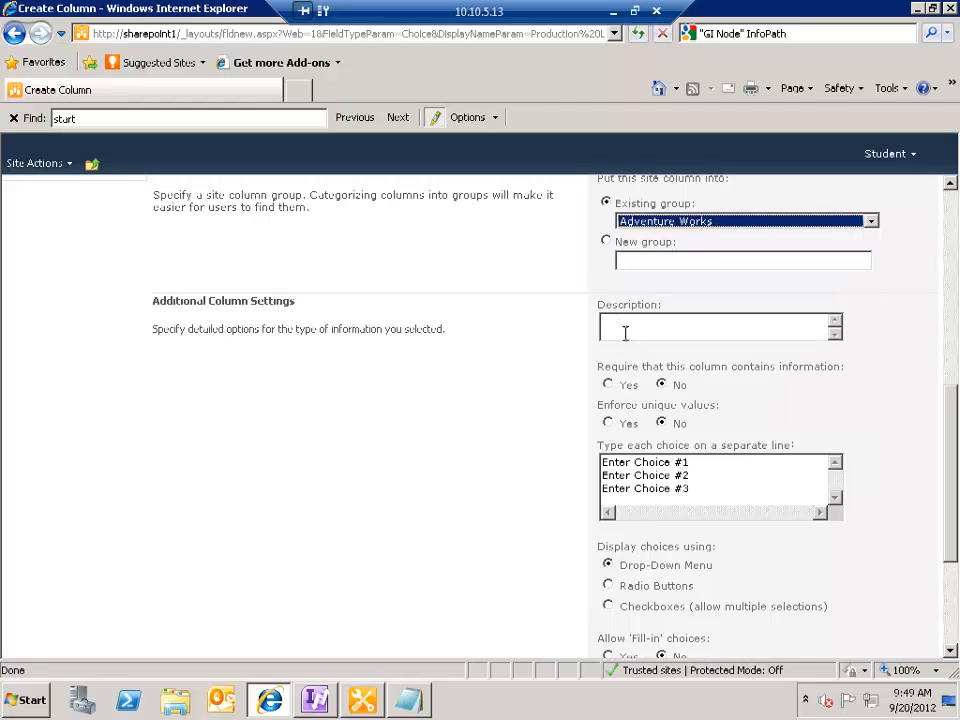
# Step: Replace the placeholder choices of the Production Line column with Line #1, Line #2 and Line #3
pyautogui.moveTo(705, 502); pyautogui.dragTo(566, 443)
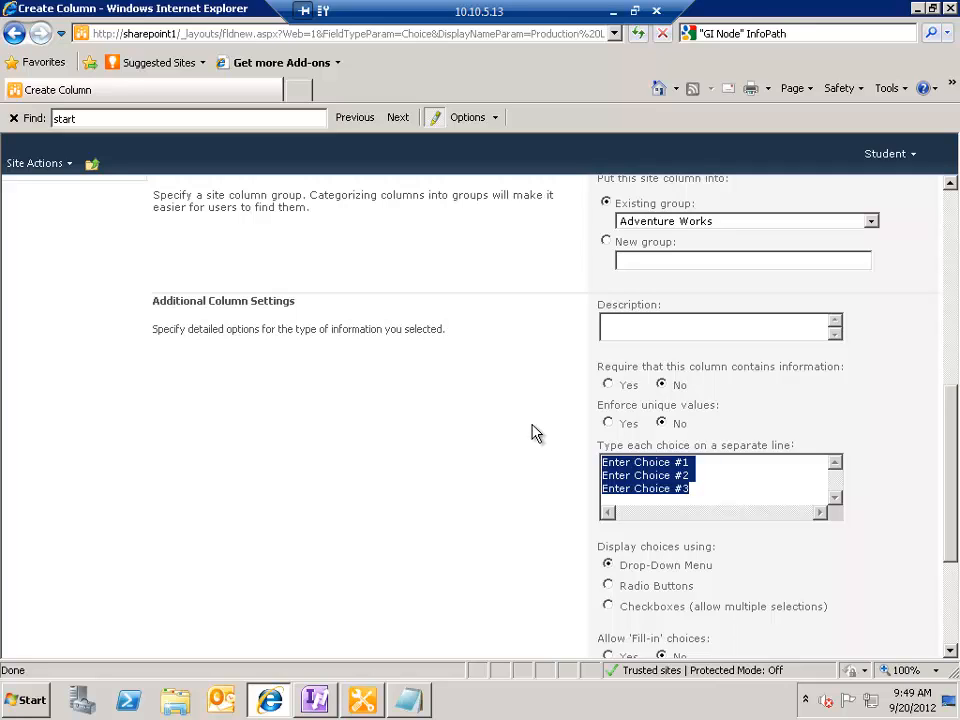
pyautogui.write('Line #1')
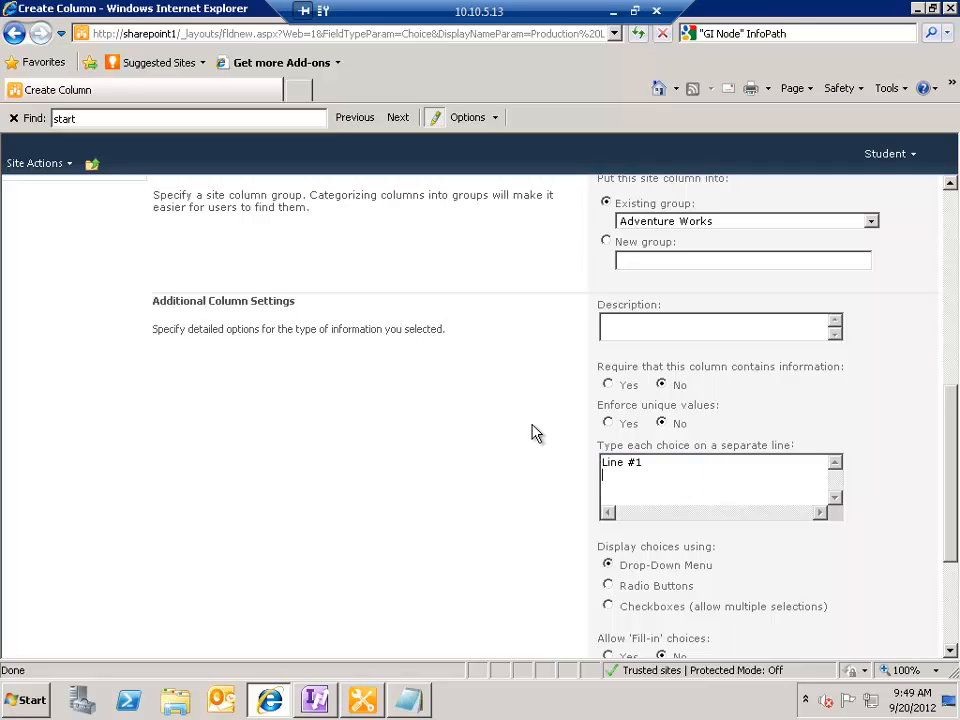
pyautogui.write('Line#')
pyautogui.press('Return')
pyautogui.write('Line #')
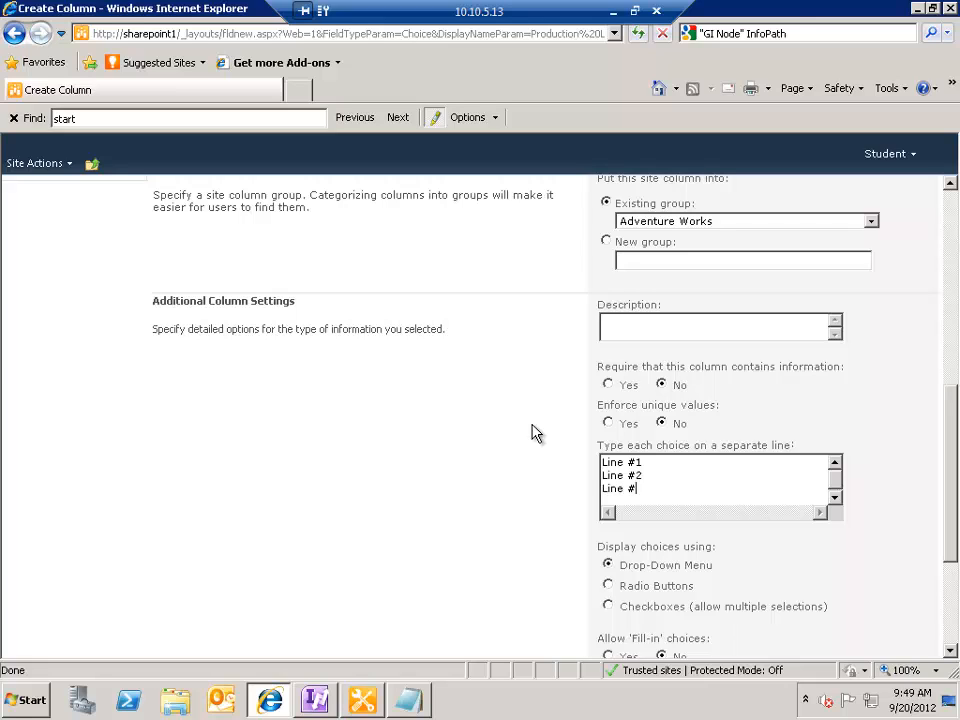
pyautogui.write('3')
# Step: Display the Production Line choices as checkboxes allowing multiple selections, clear the default value and save the column
pyautogui.moveTo(953, 427); pyautogui.dragTo(952, 510)
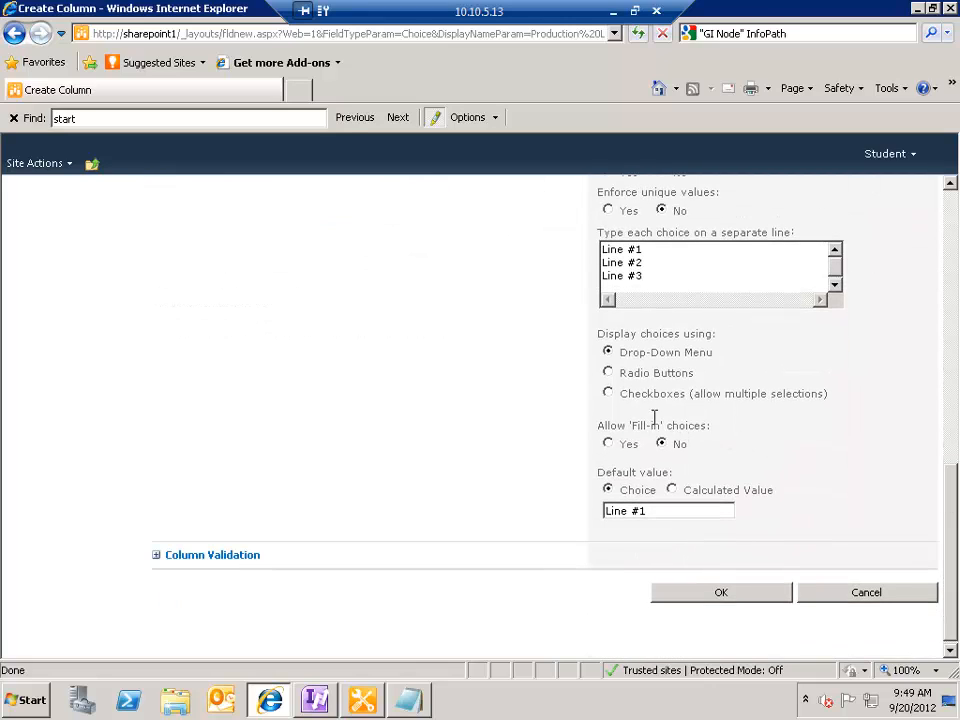
pyautogui.click(608, 394)
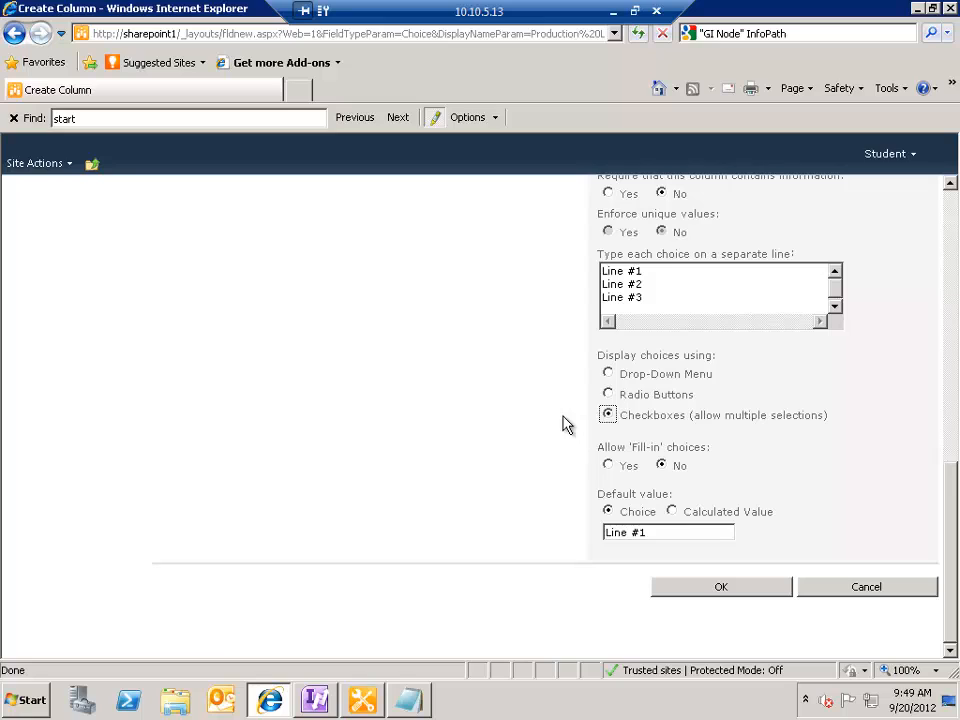
pyautogui.moveTo(654, 530); pyautogui.dragTo(561, 534)
pyautogui.press('BackSpace')
pyautogui.click(690, 596)
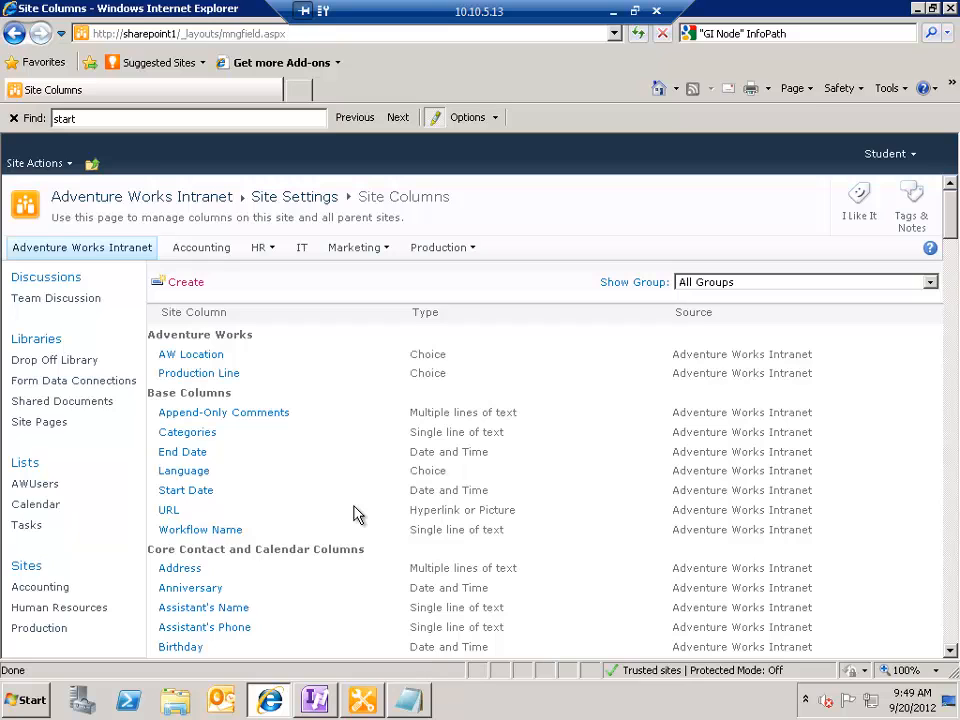
# Step: Start another site column from the Notepad list, named Production Machines, of type Choice, in the existing Adventure Works group
pyautogui.click(185, 284)
pyautogui.click(410, 700)
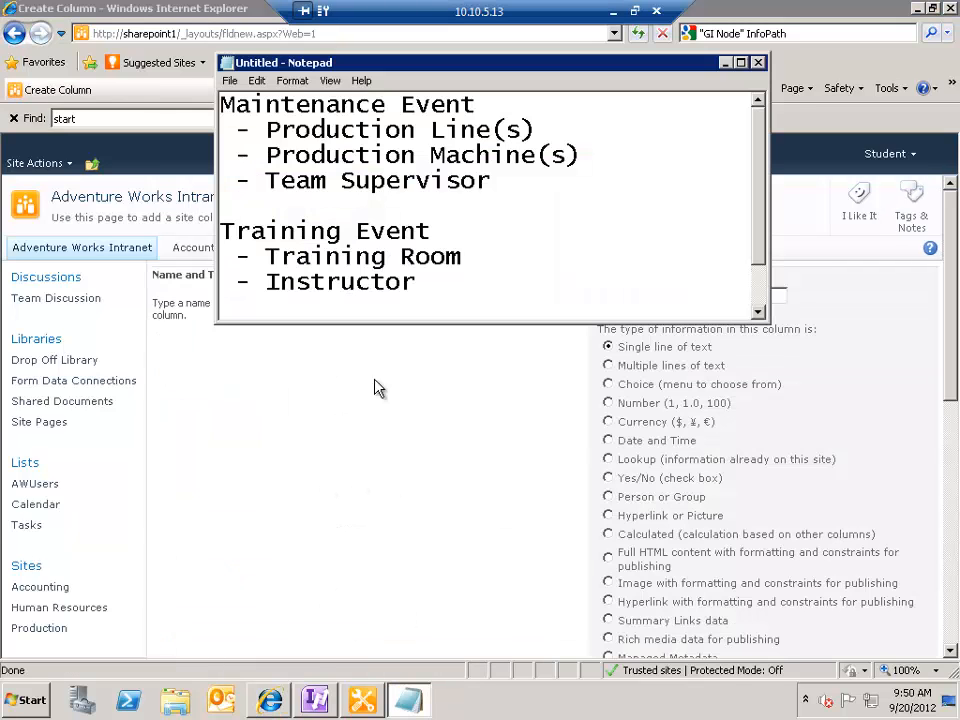
pyautogui.click(718, 10)
pyautogui.click(622, 298)
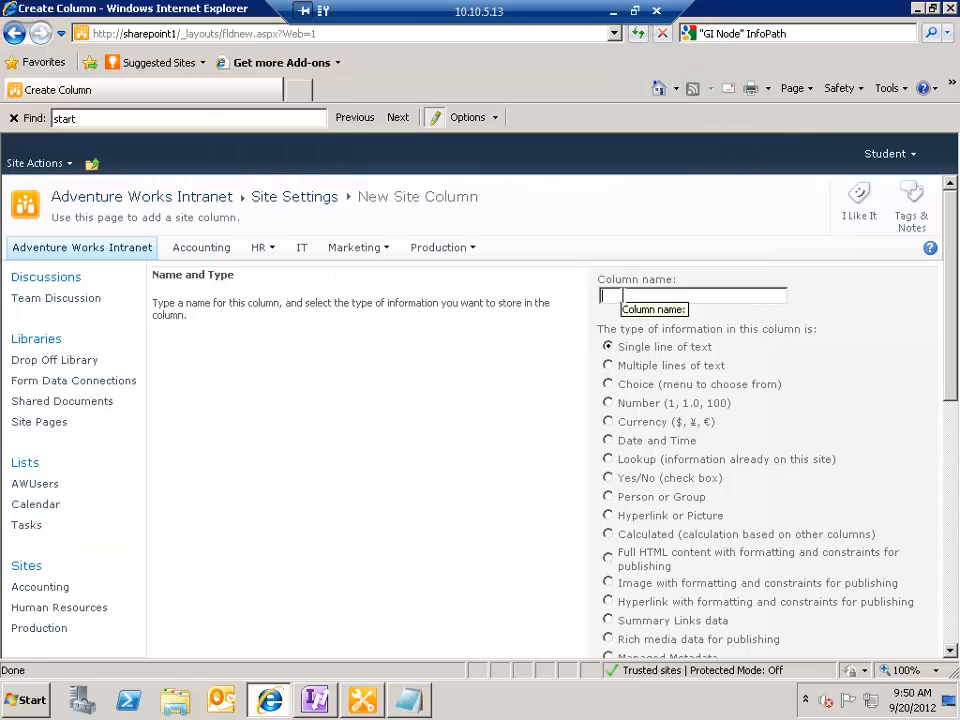
pyautogui.write('Production Machines')
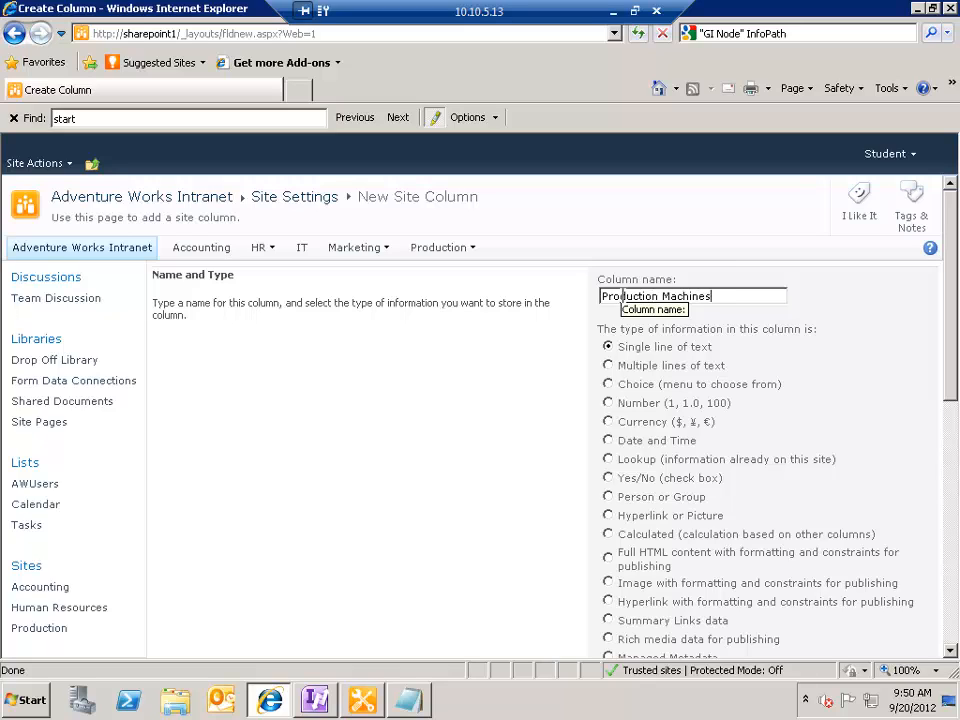
pyautogui.click(608, 385)
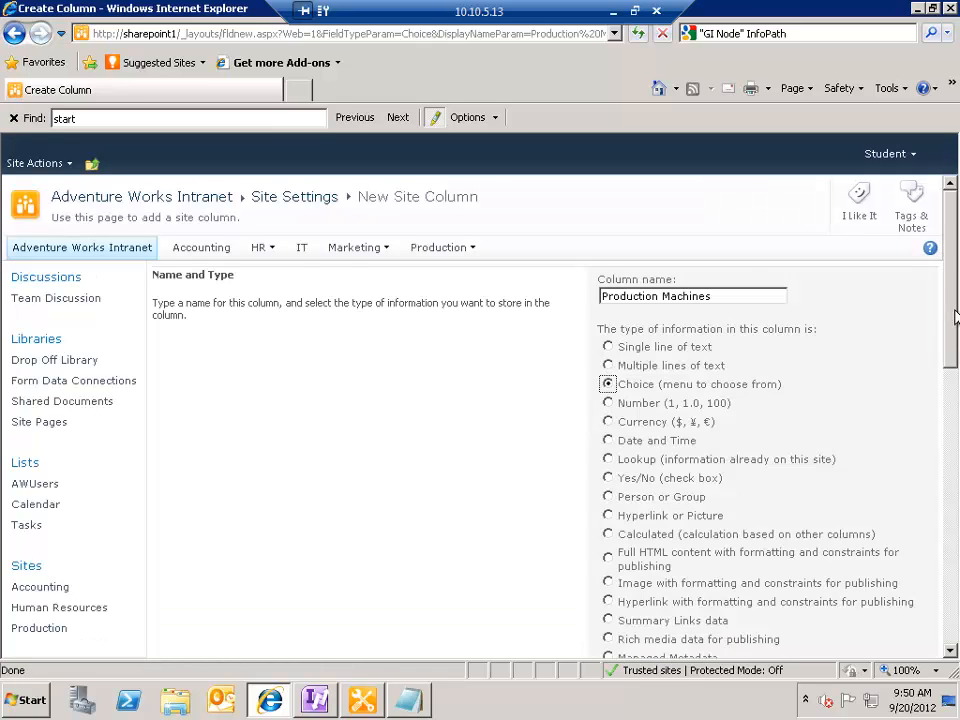
pyautogui.moveTo(955, 317); pyautogui.dragTo(949, 452)
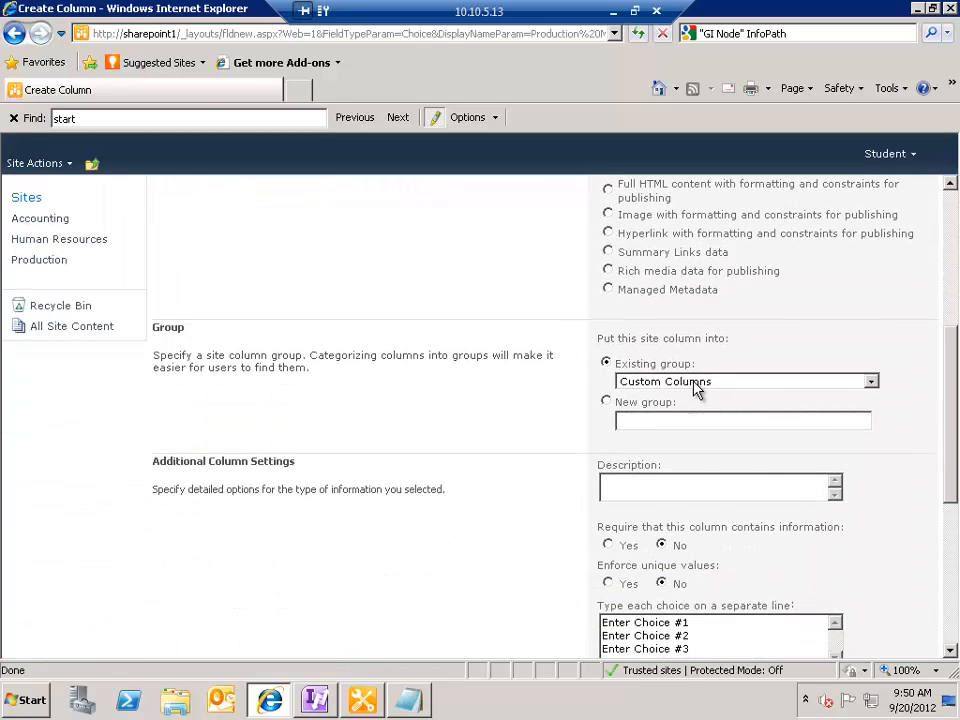
pyautogui.click(698, 390)
pyautogui.click(636, 395)
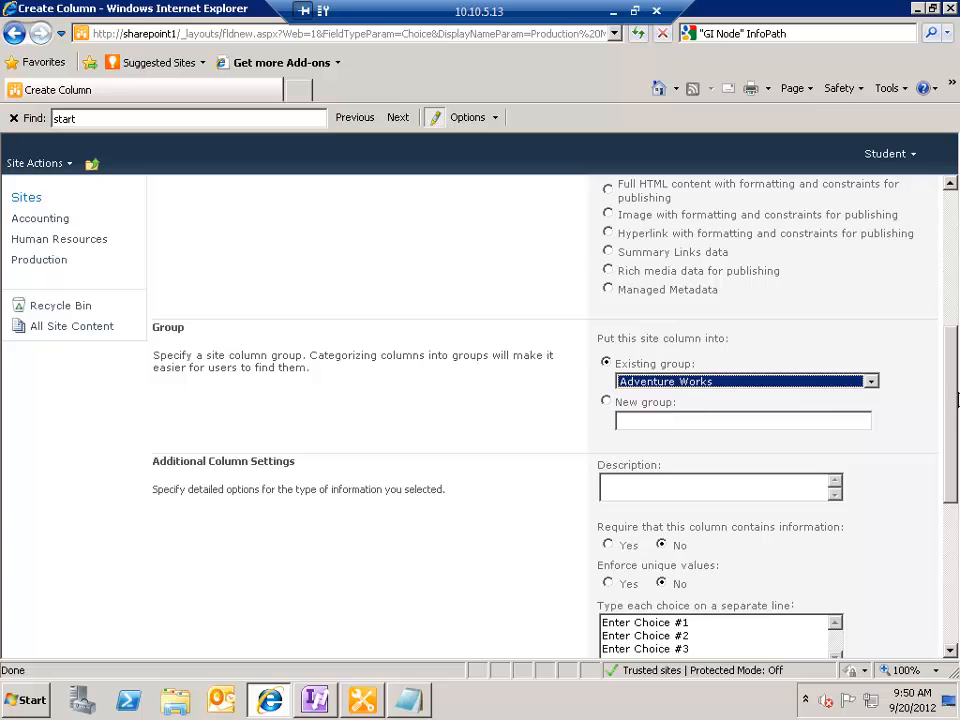
# Step: Replace the placeholder choices of the Production Machines column with Brazing Machine and Paint Booth on separate lines
pyautogui.moveTo(955, 399); pyautogui.dragTo(955, 507)
pyautogui.moveTo(703, 392); pyautogui.dragTo(563, 361)
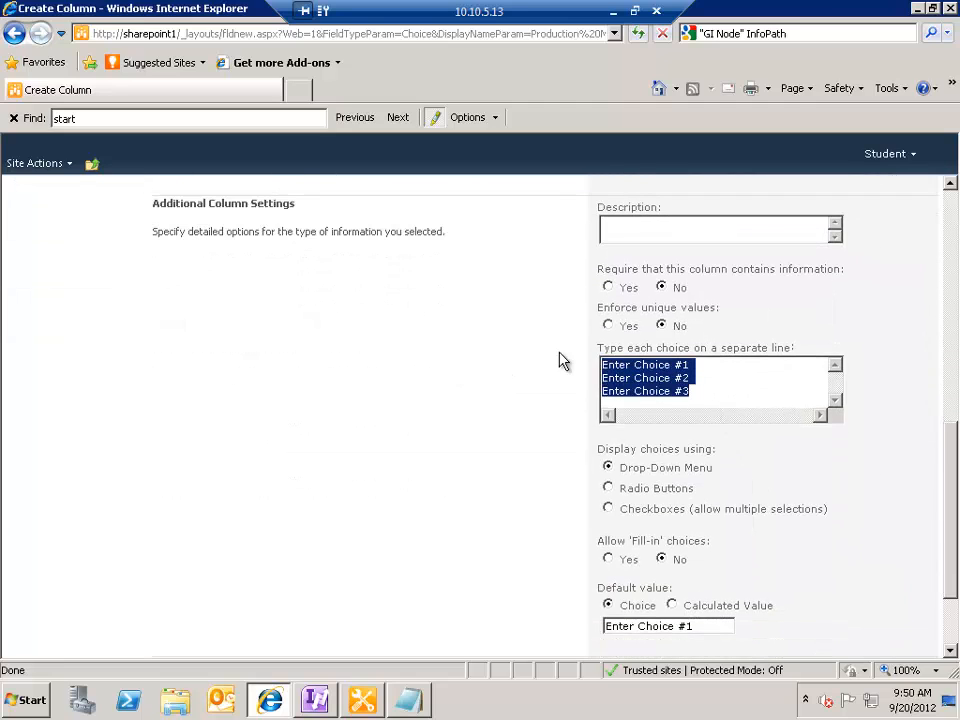
pyautogui.press('Delete')
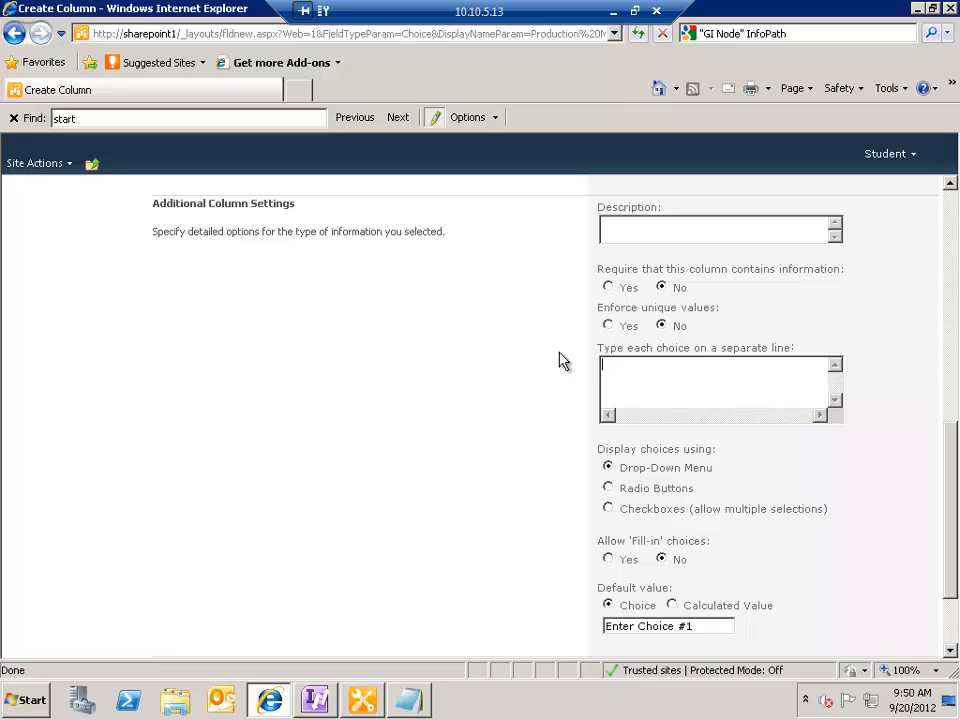
pyautogui.write('Brazing Ma')
pyautogui.write('cihne')
pyautogui.press('BackSpace')
pyautogui.press('BackSpace')
pyautogui.press('BackSpace')
pyautogui.press('BackSpace')
pyautogui.press('BackSpace')
pyautogui.write('chine')
pyautogui.press('Return')
pyautogui.write('Paint Booth ')
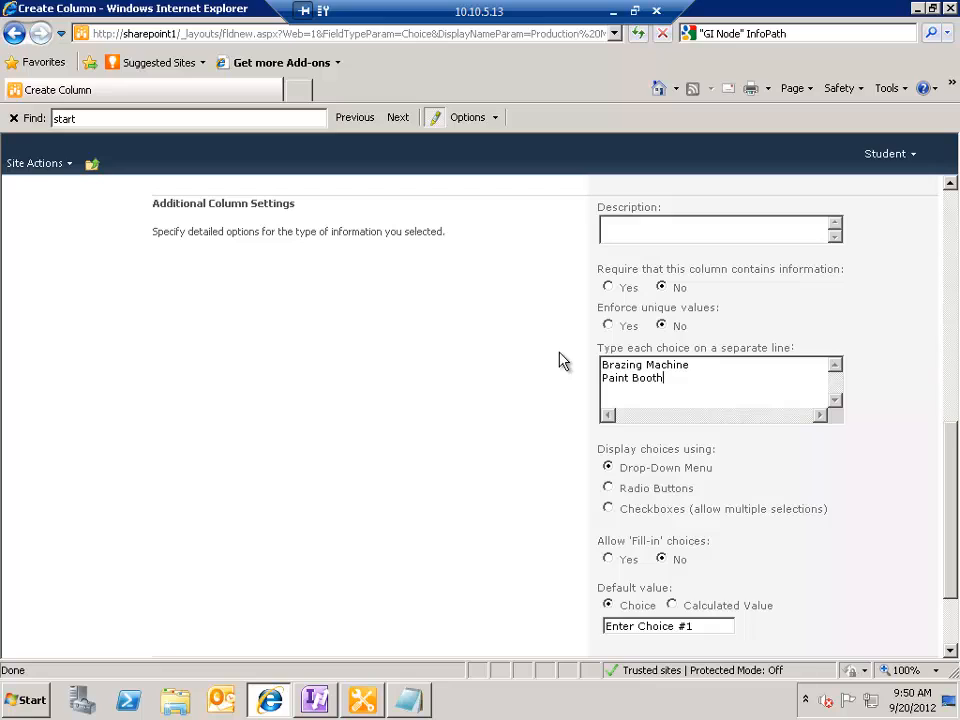
# Step: Add Welding Booth and Cog Cutter as further choices of the Production Machines column
pyautogui.write('Welding Booth')
pyautogui.press('BackSpace')
pyautogui.write('h')
pyautogui.press('Return')
pyautogui.write('cog C')
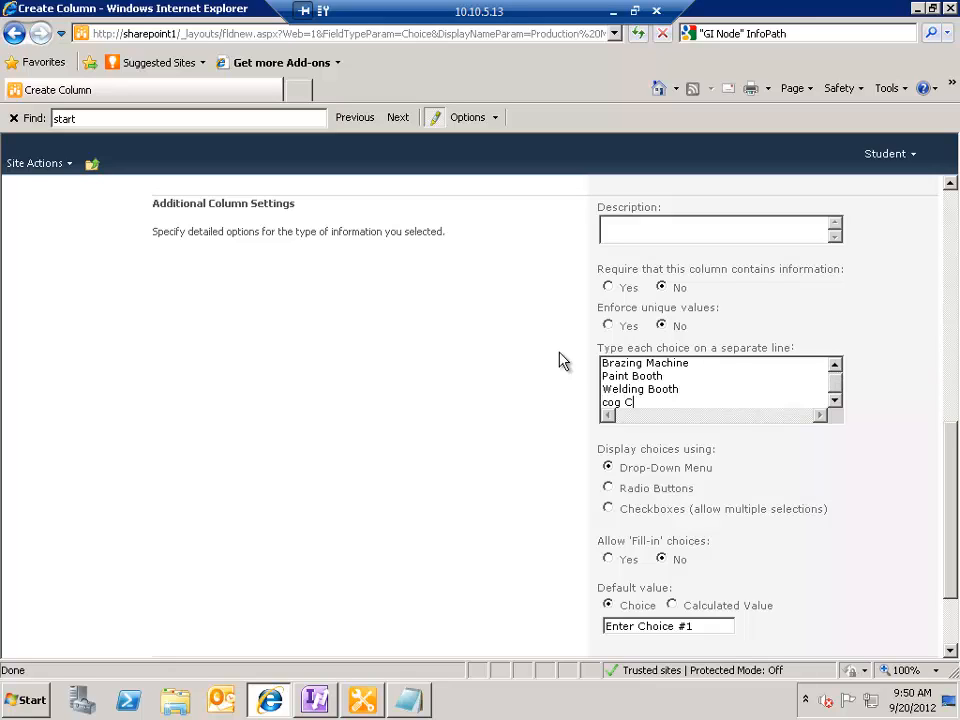
pyautogui.write('ut')
pyautogui.press('BackSpace')
pyautogui.press('BackSpace')
pyautogui.press('BackSpace')
pyautogui.press('BackSpace')
pyautogui.press('BackSpace')
pyautogui.write('Cog Cutter')
# Step: Display the Production Machines choices as checkboxes allowing multiple selections, clear the default value and save the column
pyautogui.click(608, 509)
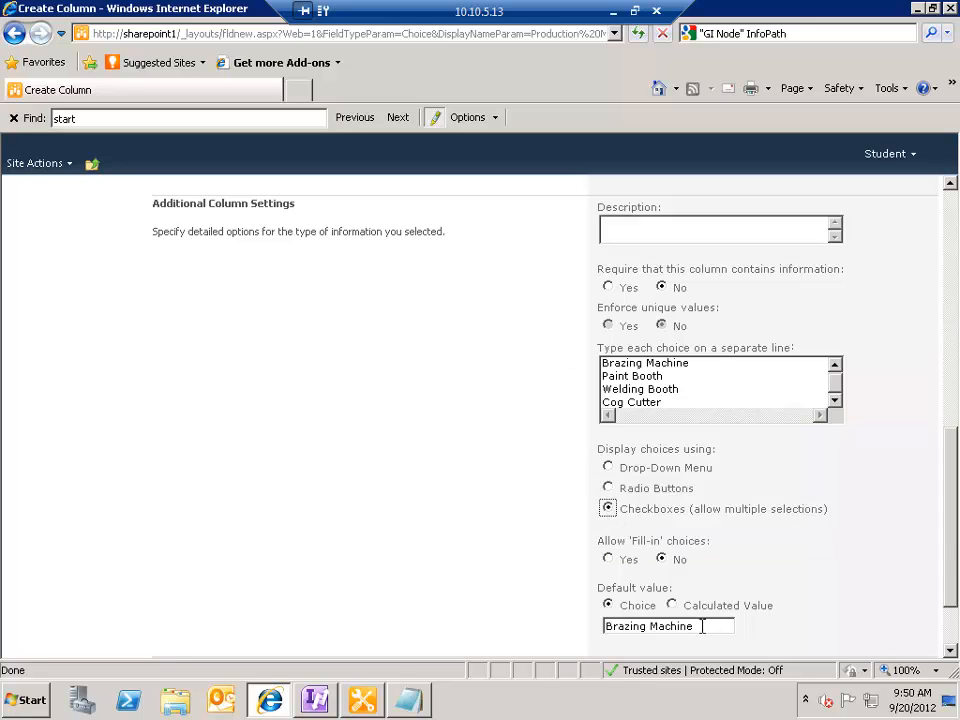
pyautogui.moveTo(703, 626); pyautogui.dragTo(556, 622)
pyautogui.press('Delete')
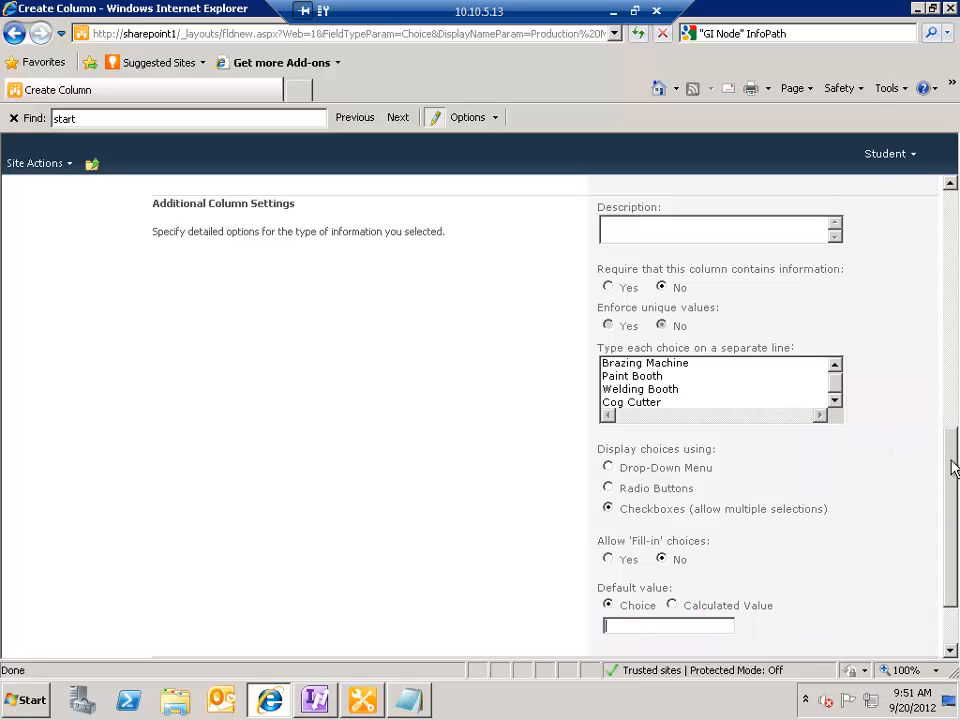
pyautogui.scroll(-2, 948, 505)
pyautogui.scroll(12, 940, 435)
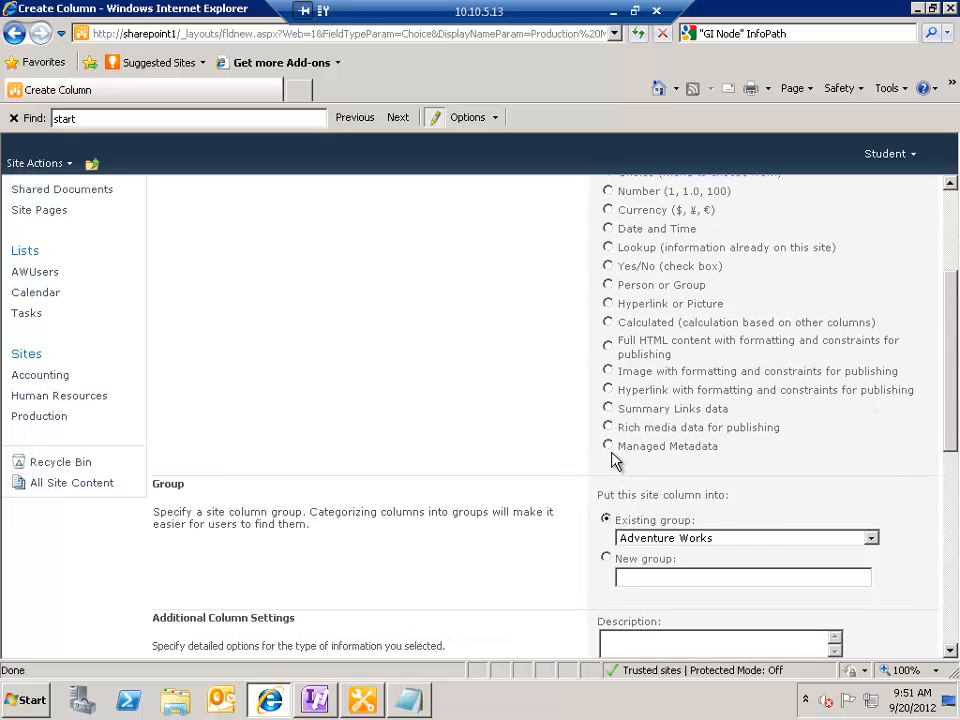
pyautogui.scroll(-10, 949, 349)
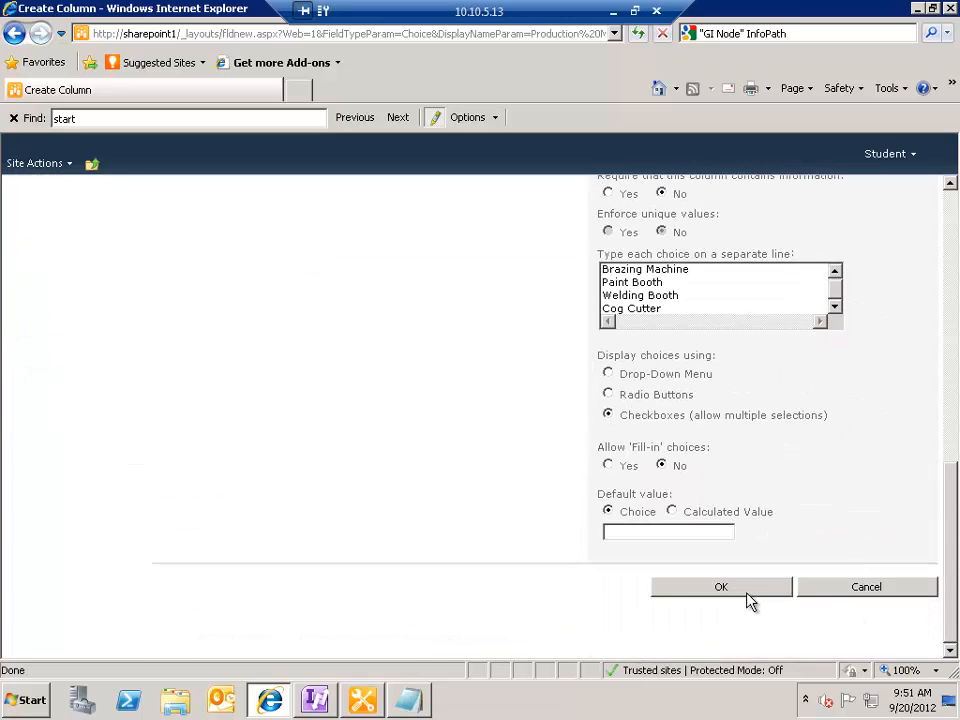
pyautogui.click(741, 593)
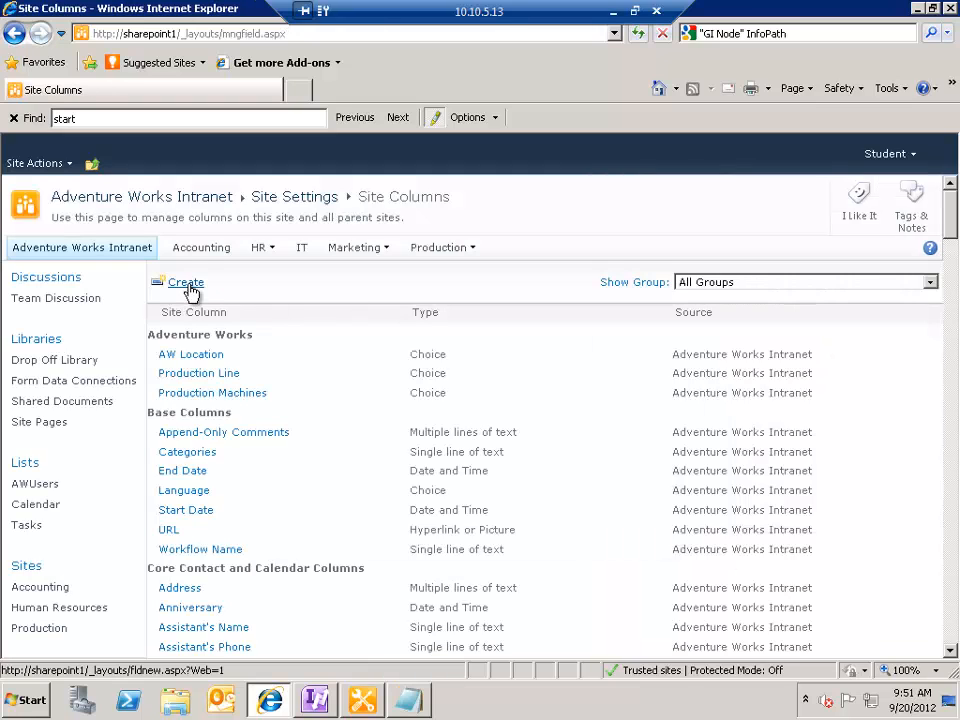
# Step: Start another site column from the Notepad list, named Team Supervisor, of type Person or Group
pyautogui.click(189, 285)
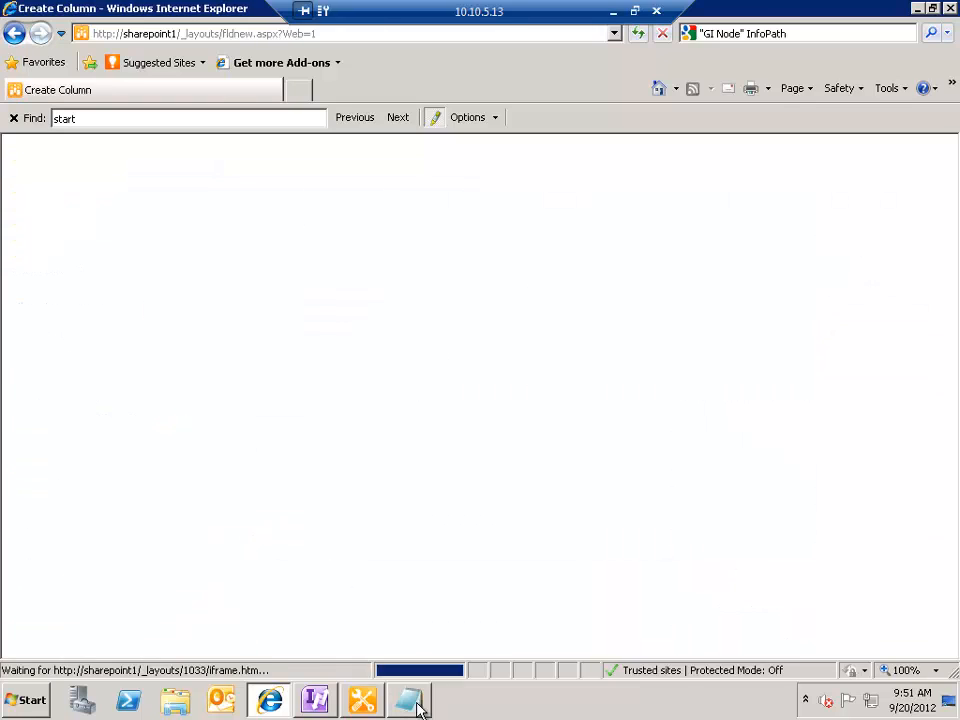
pyautogui.click(410, 702)
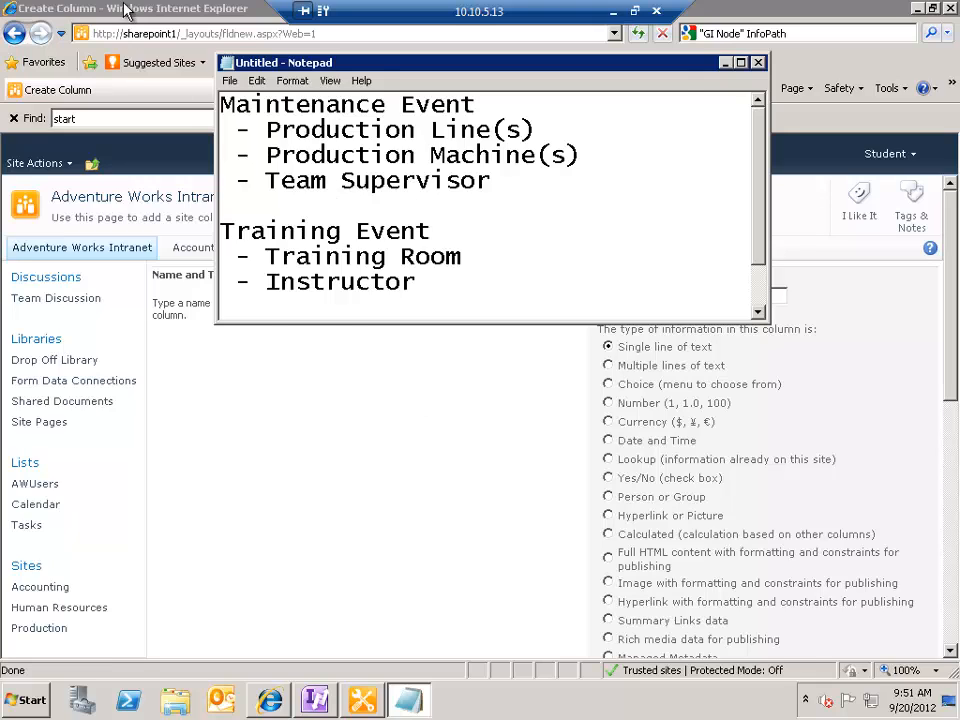
pyautogui.click(92, 8)
pyautogui.moveTo(440, 247)
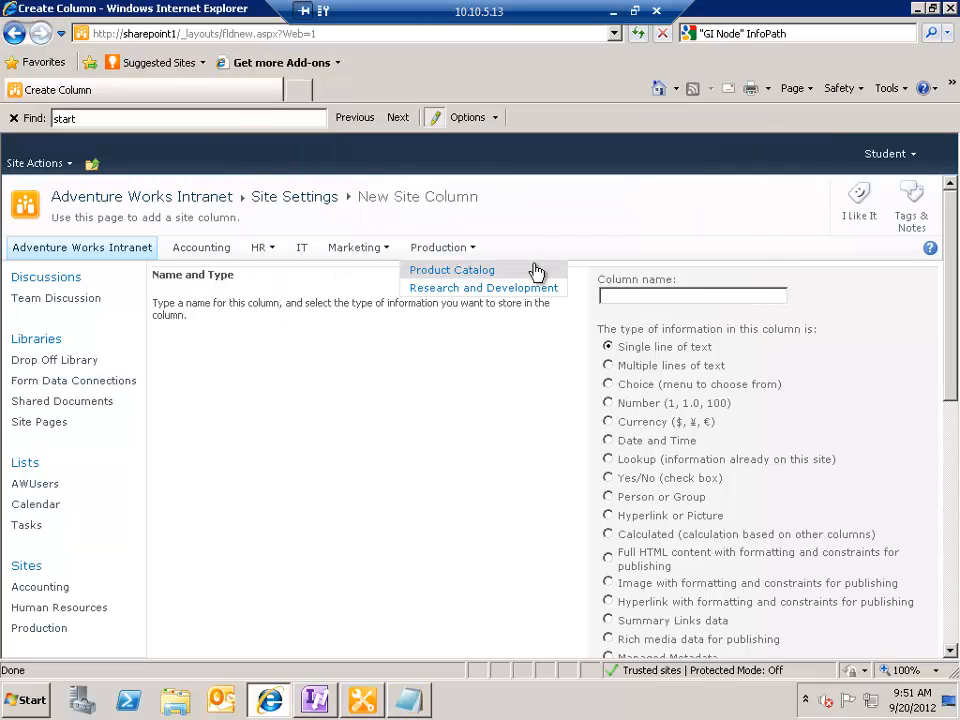
pyautogui.write('Team Supervisor')
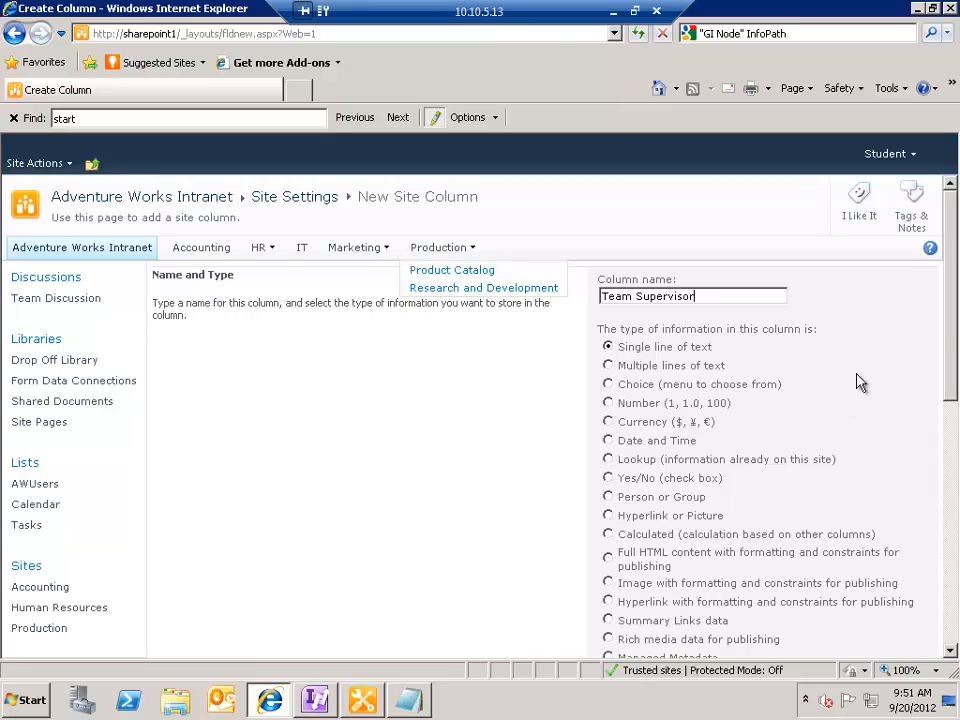
pyautogui.moveTo(952, 360); pyautogui.dragTo(952, 428)
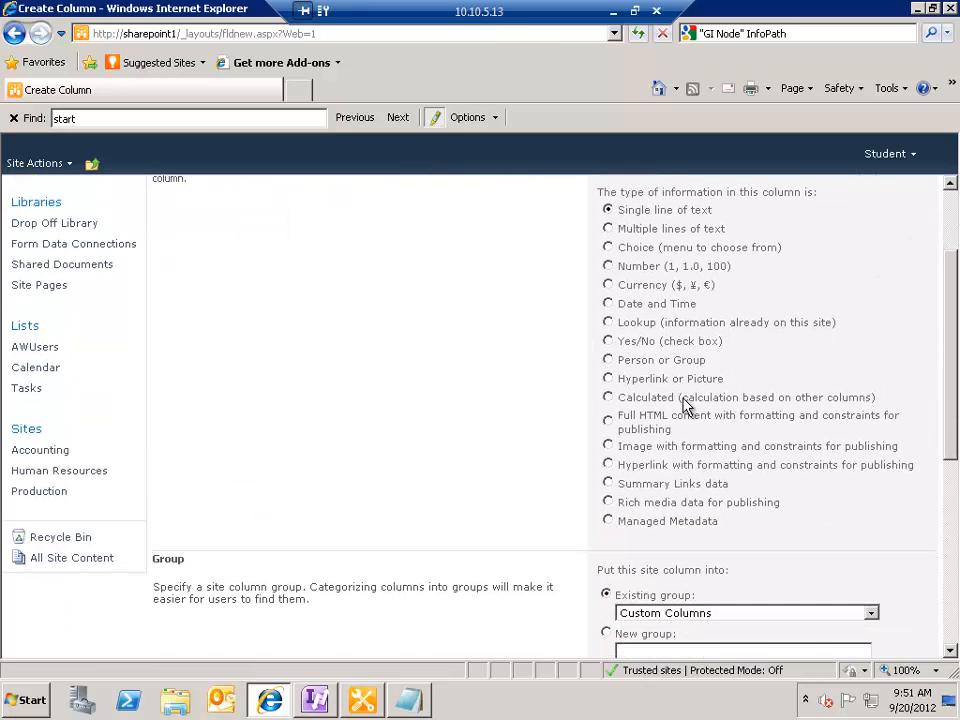
pyautogui.click(607, 360)
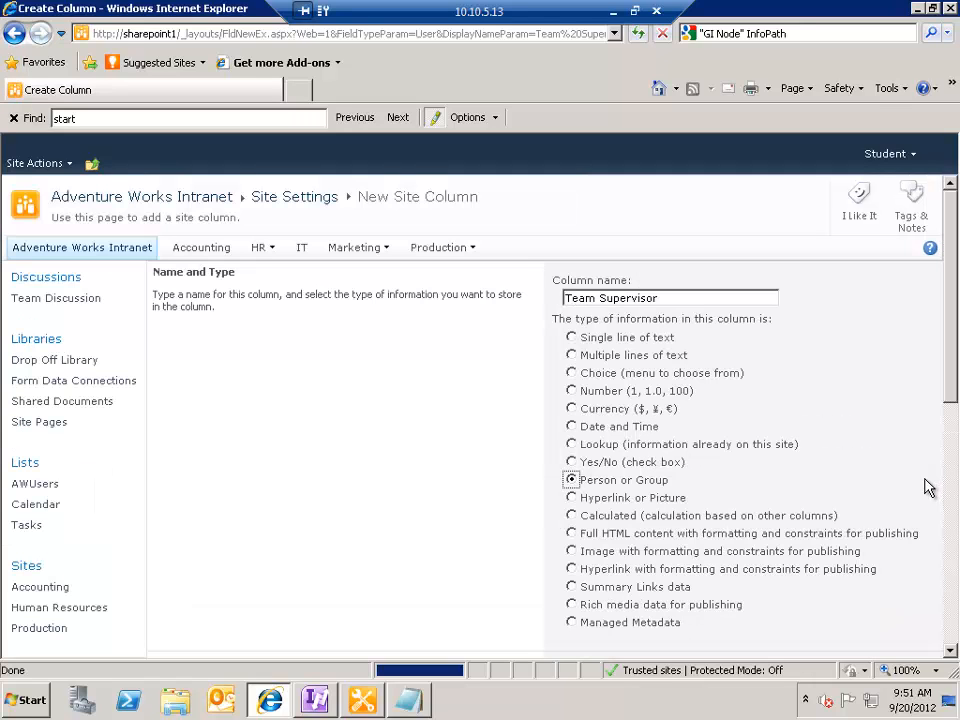
# Step: Put the Team Supervisor column into the existing Adventure Works group and save it
pyautogui.click(952, 463)
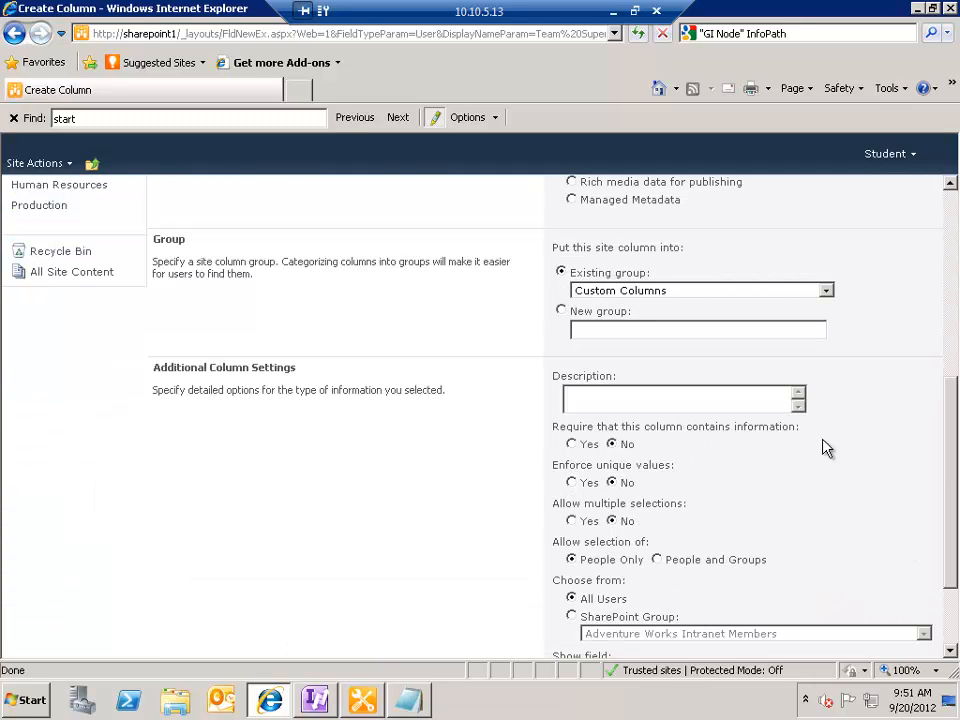
pyautogui.click(635, 292)
pyautogui.click(628, 305)
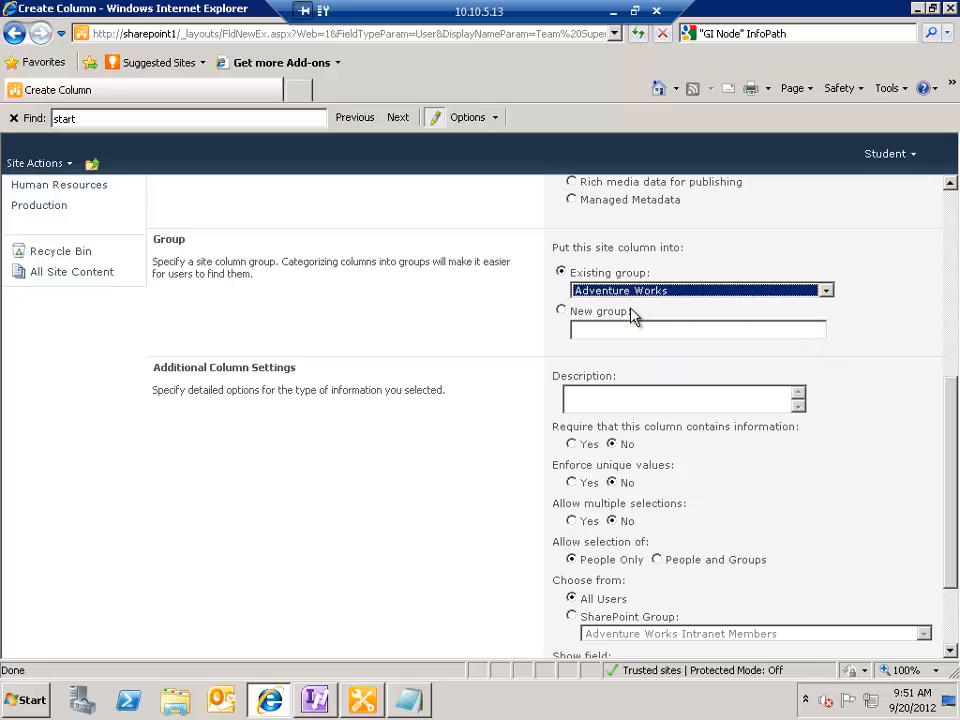
pyautogui.scroll(-3, 952, 448)
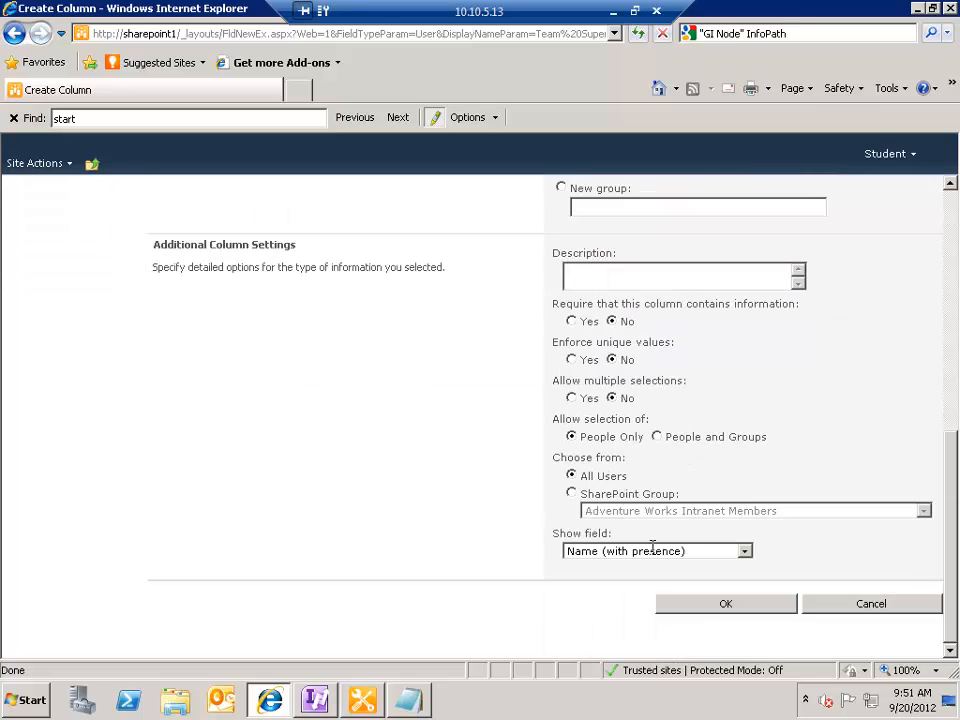
pyautogui.click(700, 610)
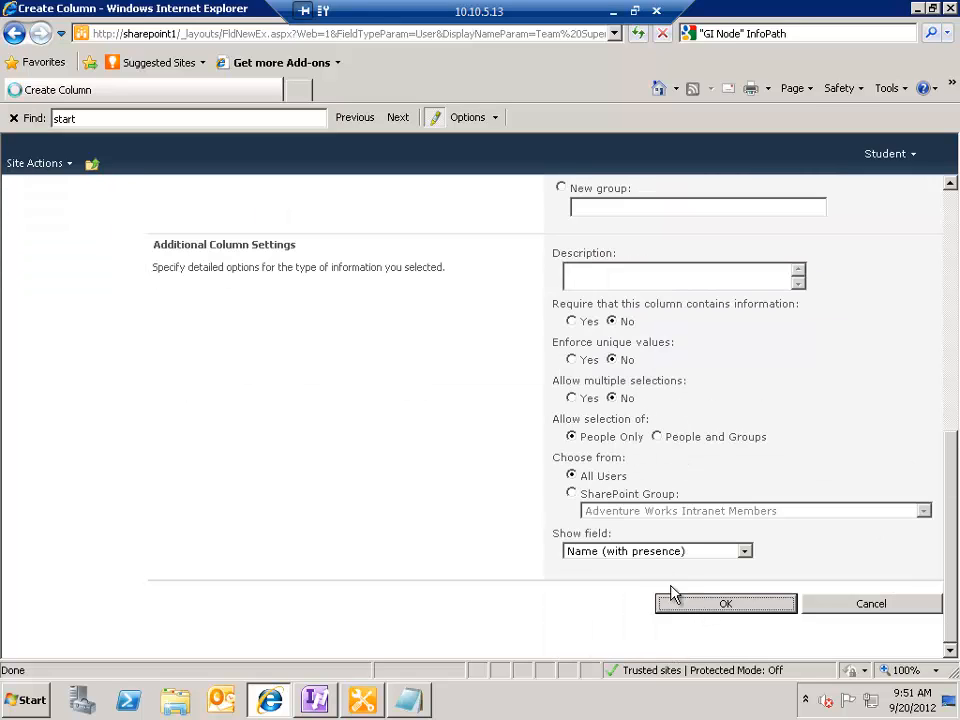
# Step: Check the Notepad list for the next column and start a new site column named Training Room
pyautogui.click(408, 700)
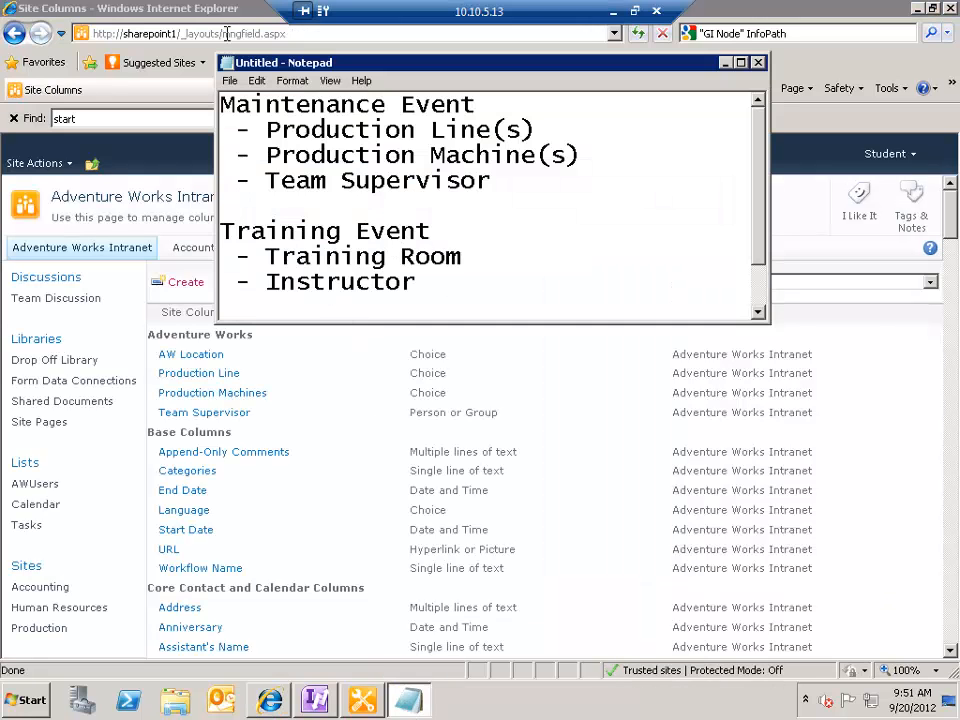
pyautogui.click(160, 10)
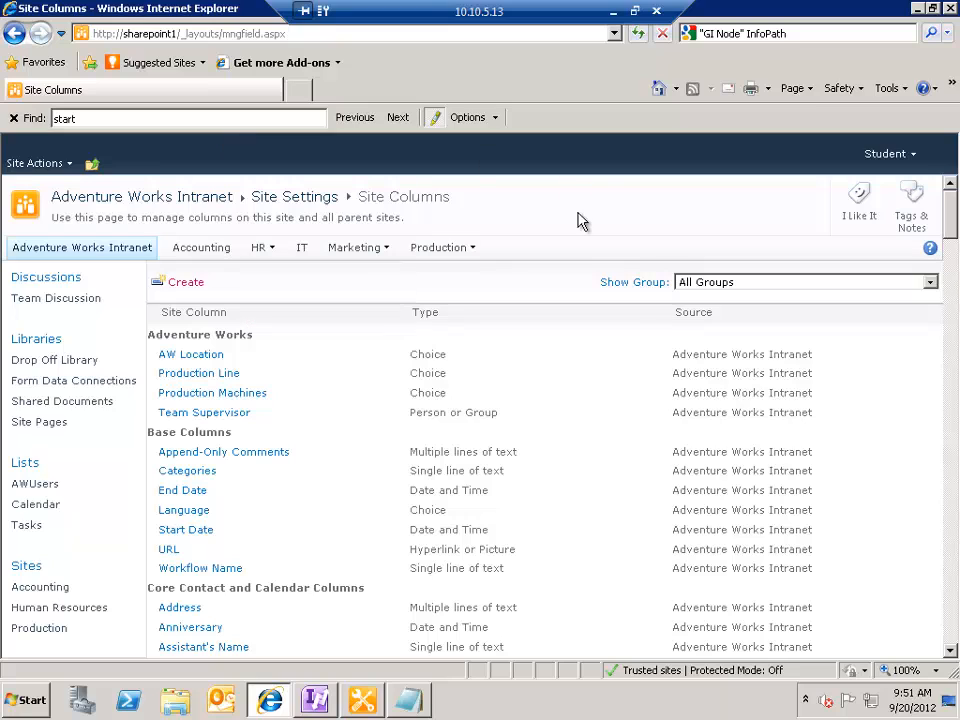
pyautogui.click(191, 285)
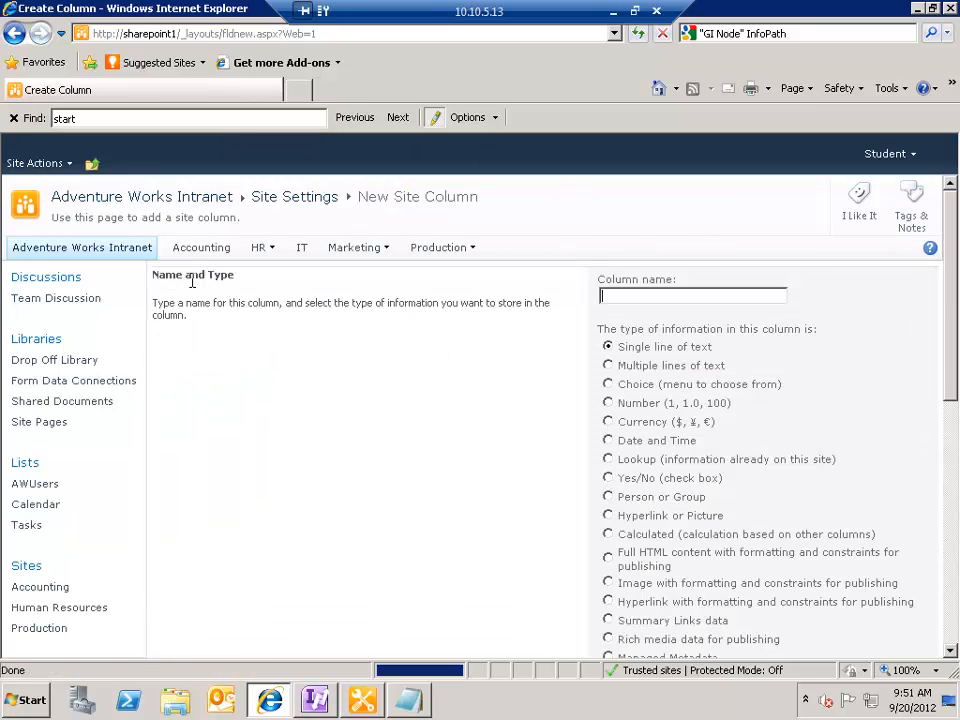
pyautogui.write('Training ')
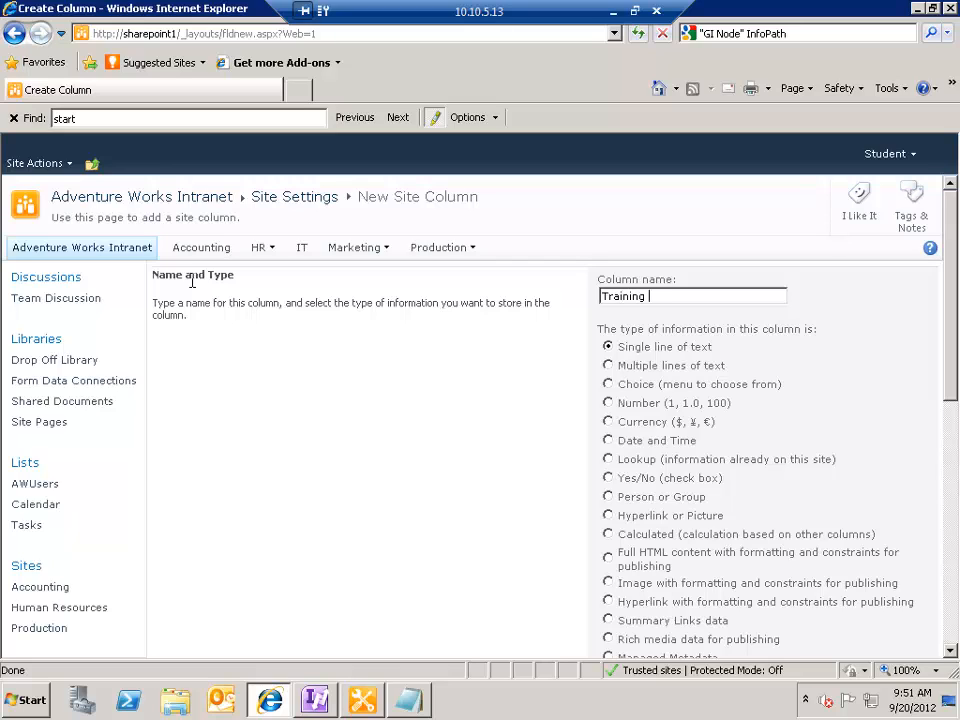
pyautogui.write('Room')
# Step: Put the Training Room column into the existing Adventure Works group and save it as a single line of text
pyautogui.scroll(-2, 750, 379)
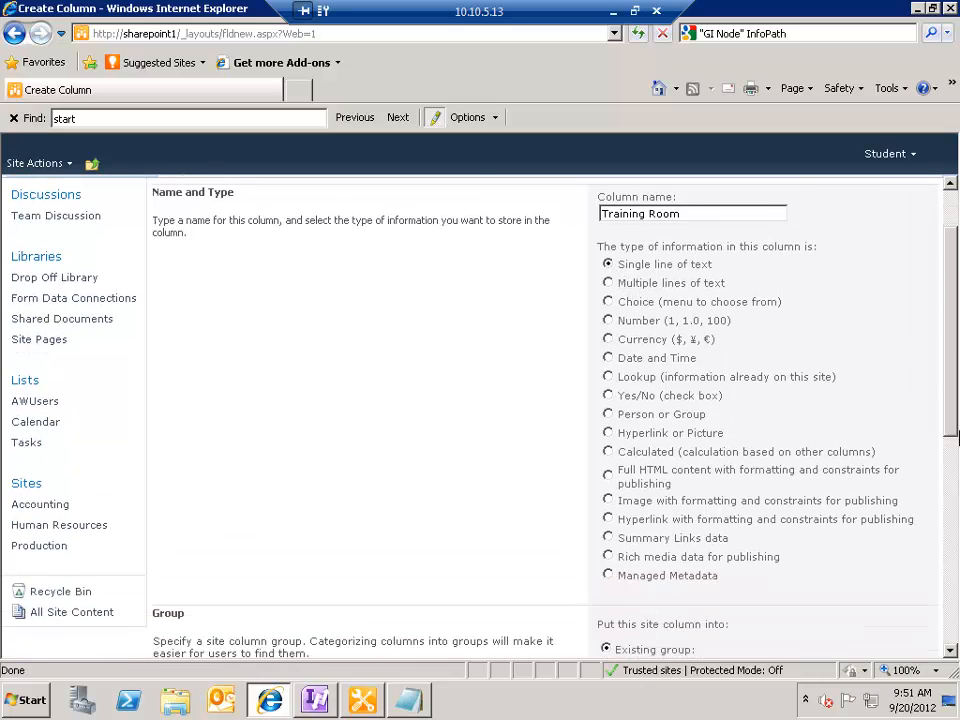
pyautogui.scroll(-5, 955, 428)
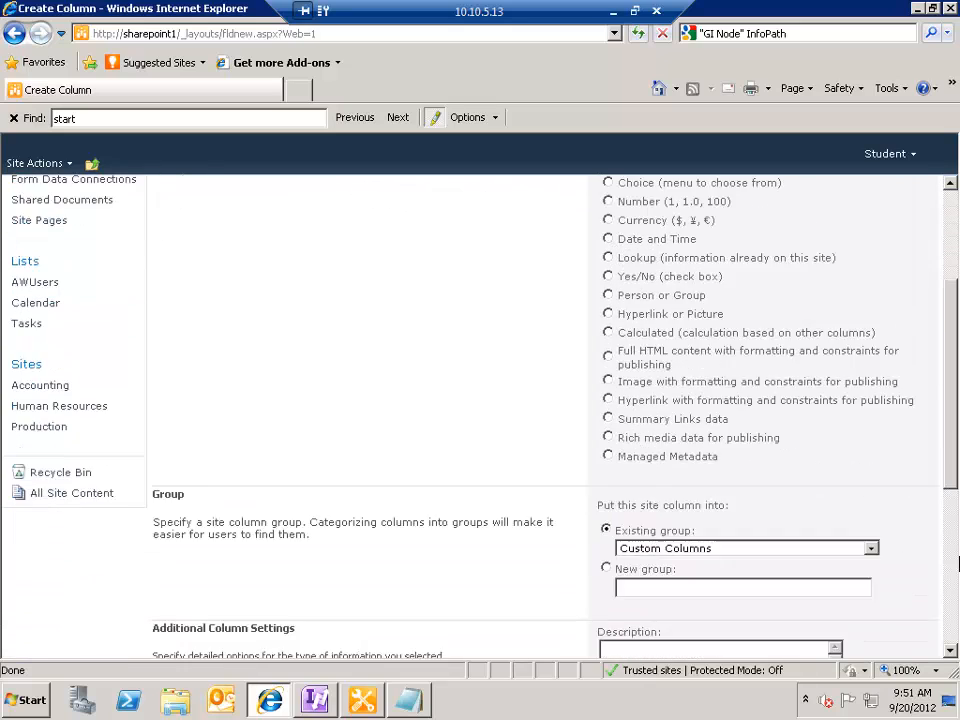
pyautogui.click(662, 197)
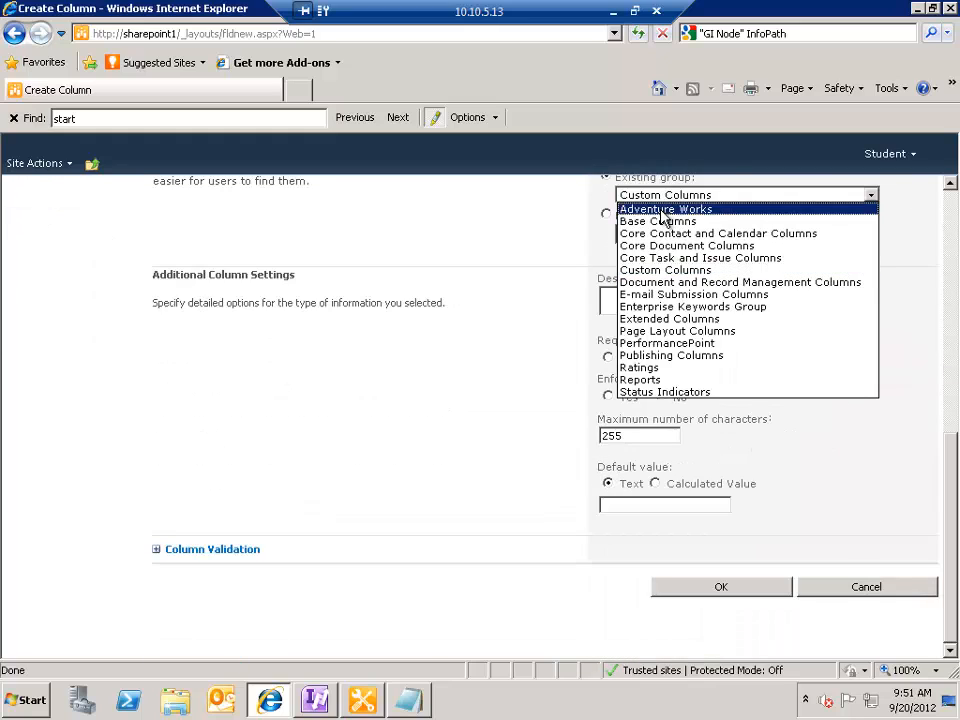
pyautogui.click(662, 210)
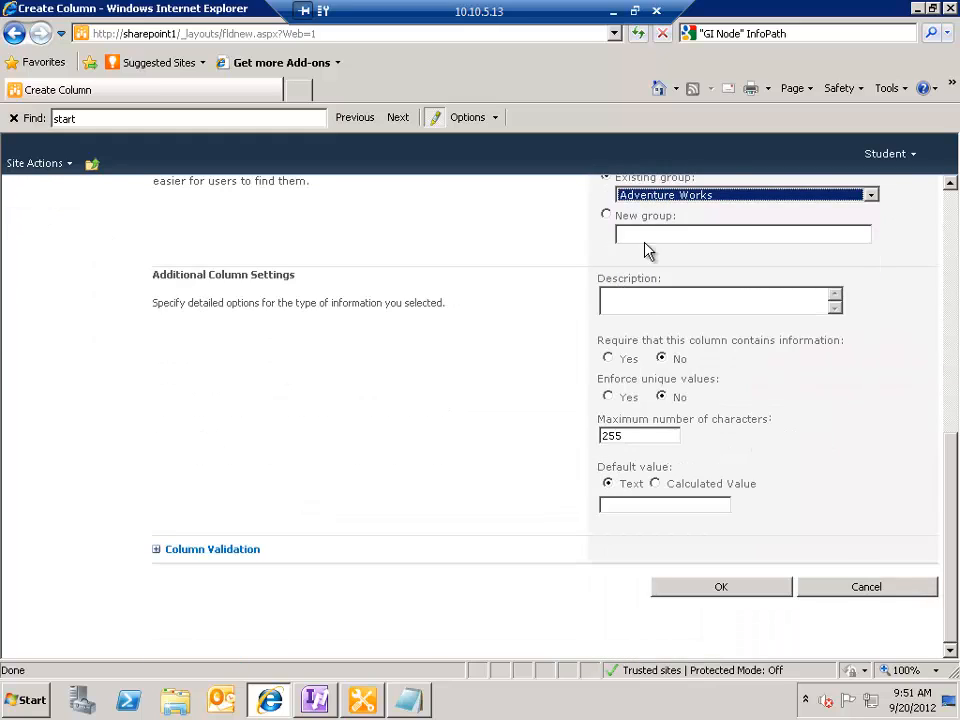
pyautogui.click(690, 593)
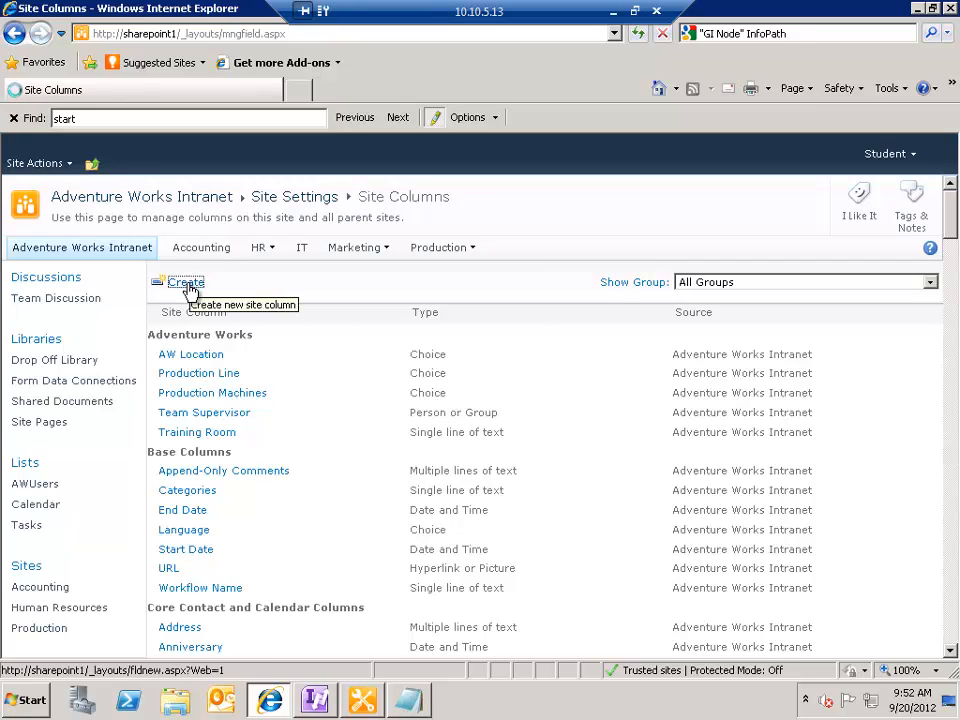
# Step: Start a new site column named Instructor, of type Person or Group
pyautogui.click(172, 282)
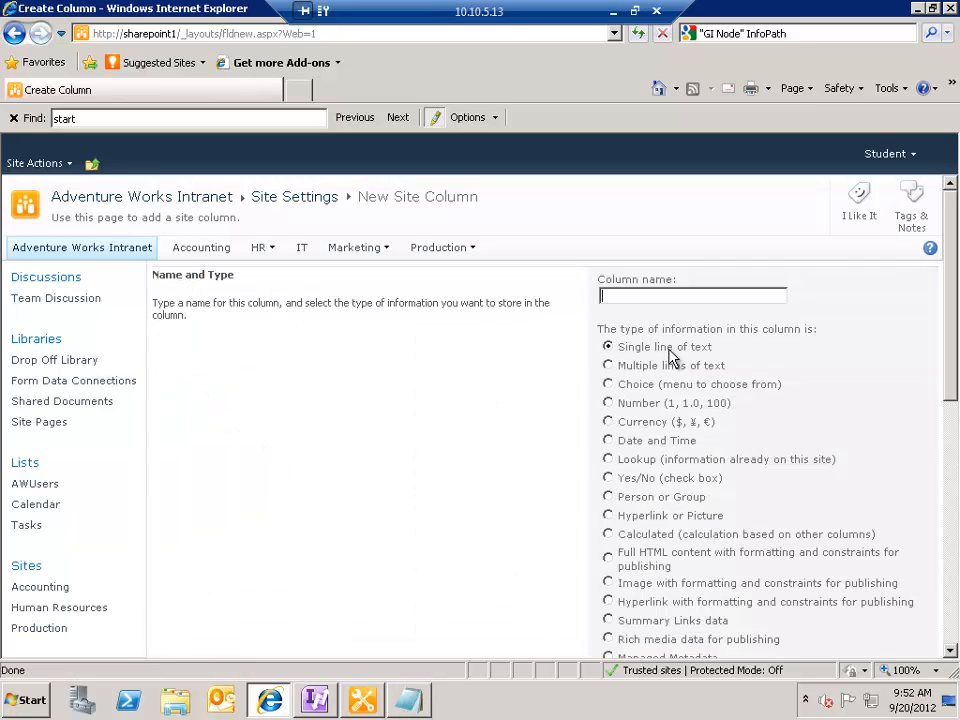
pyautogui.write('Instru to')
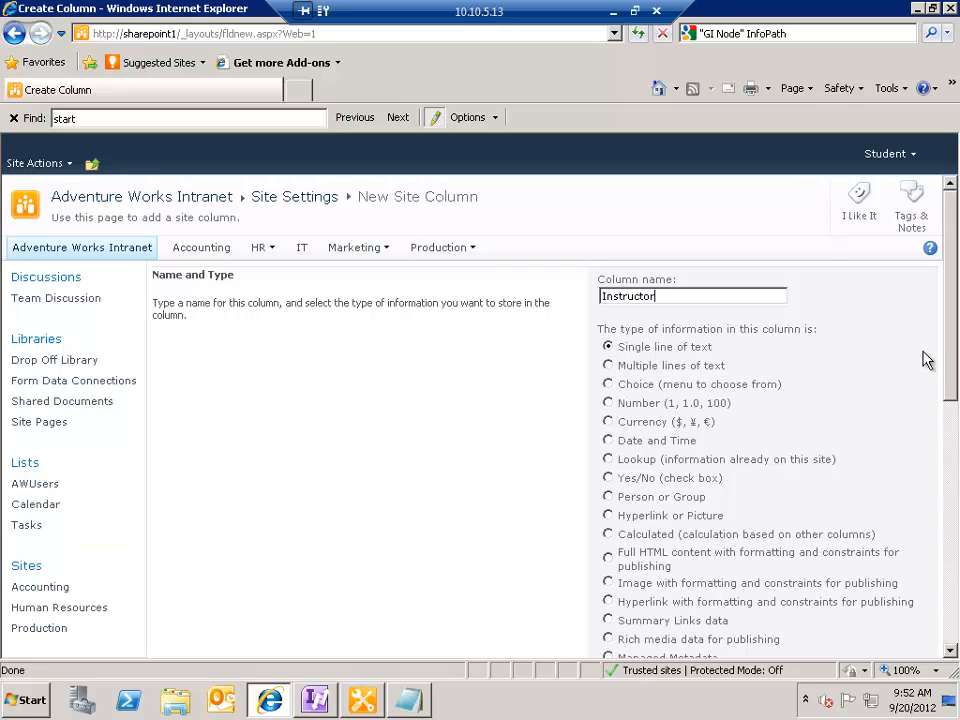
pyautogui.scroll(-5, 718, 268)
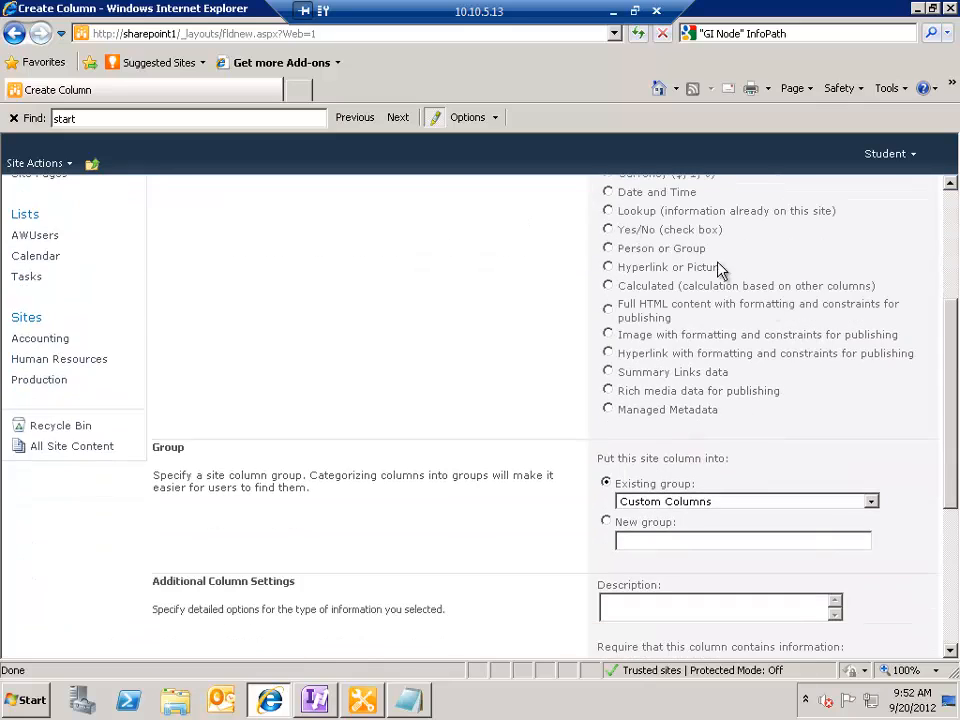
pyautogui.click(607, 248)
# Step: Put the Instructor column into the existing Adventure Works group and save it
pyautogui.click(951, 503)
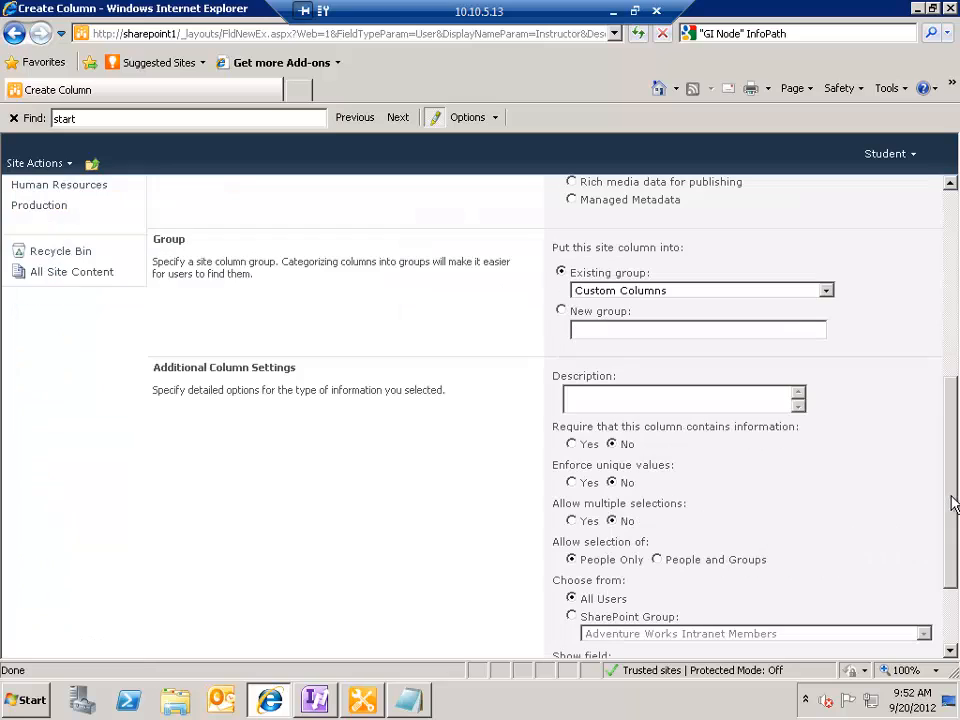
pyautogui.click(595, 292)
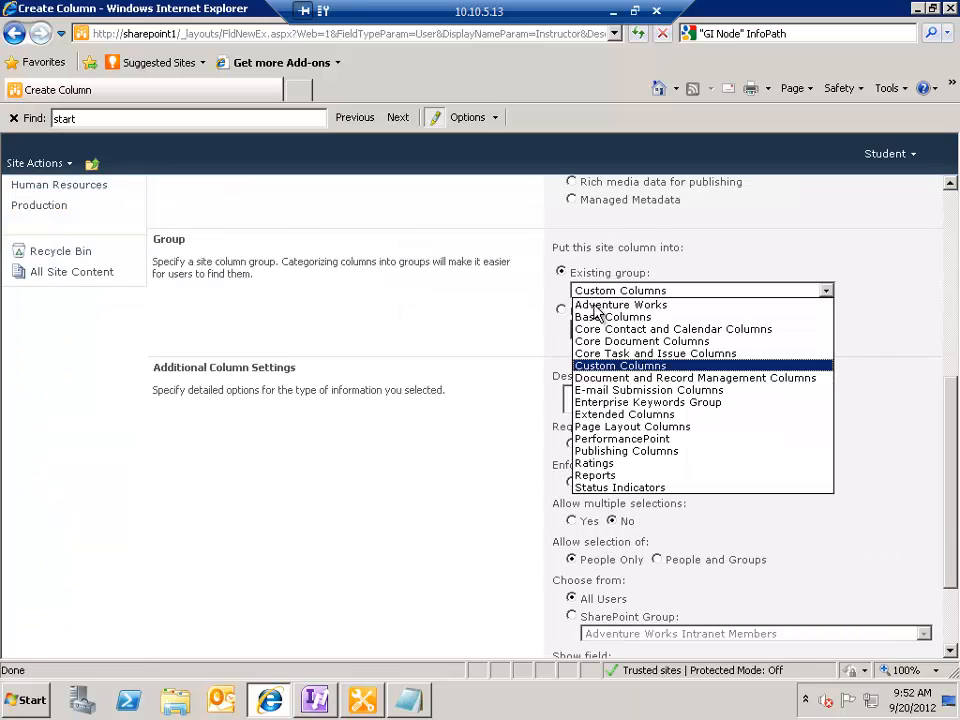
pyautogui.click(598, 305)
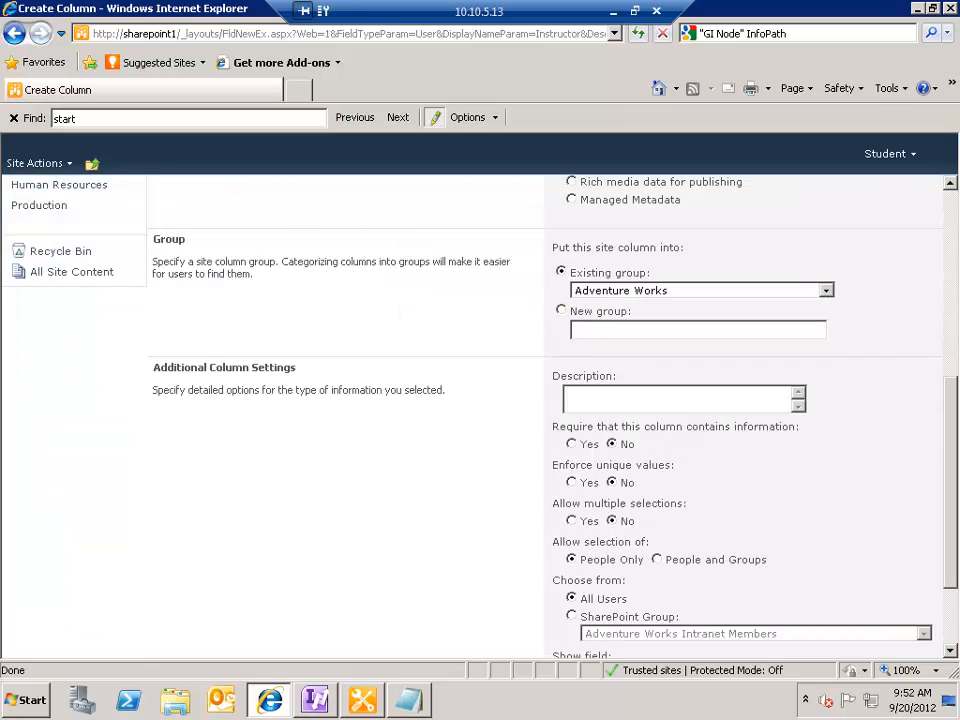
pyautogui.scroll(-2, 621, 604)
pyautogui.click(698, 612)
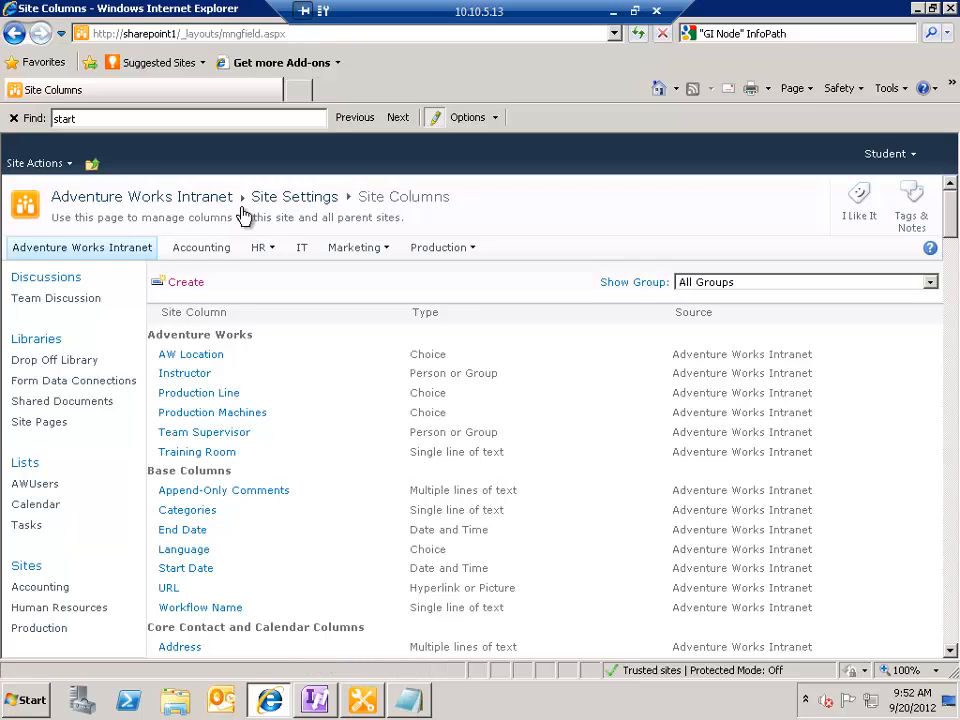
# Step: Open the site content types from Site Settings and start a new content type named Maintenance Event
pyautogui.click(292, 198)
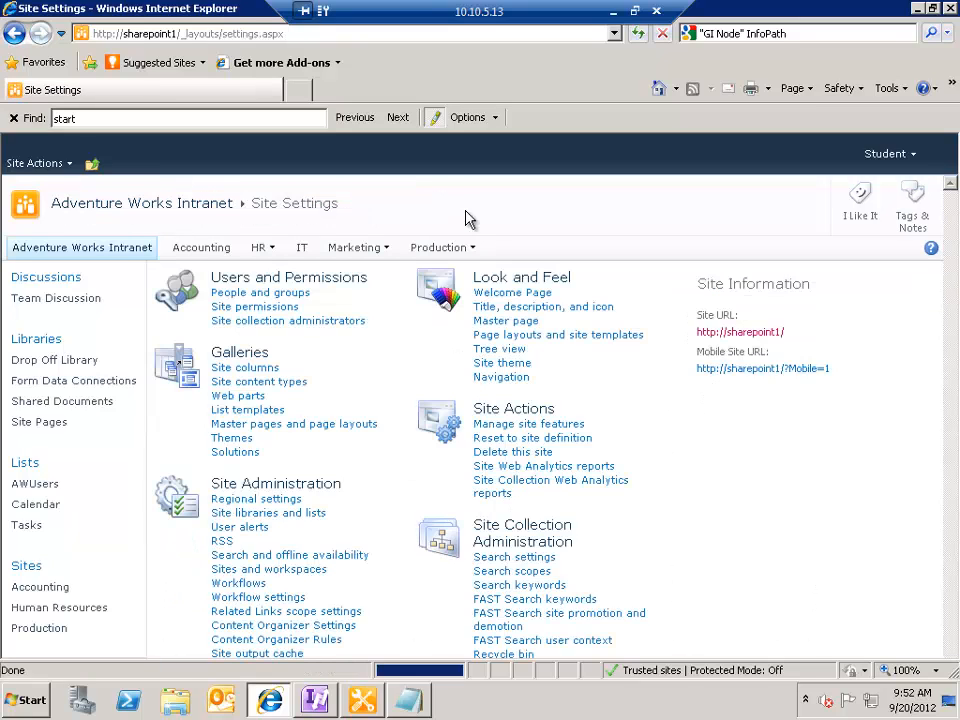
pyautogui.click(248, 385)
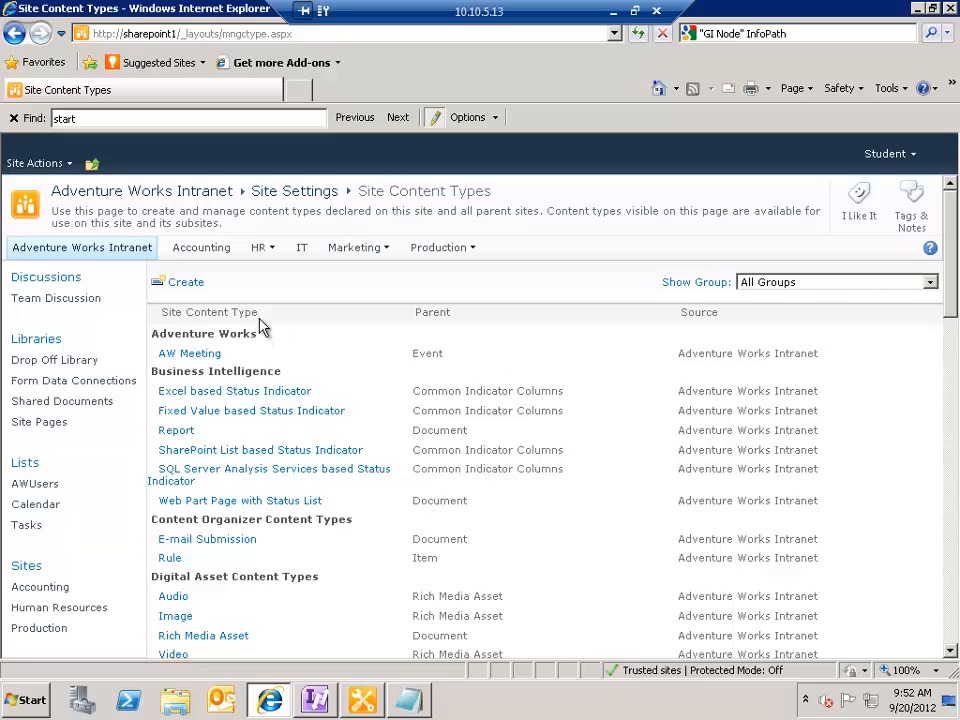
pyautogui.click(185, 287)
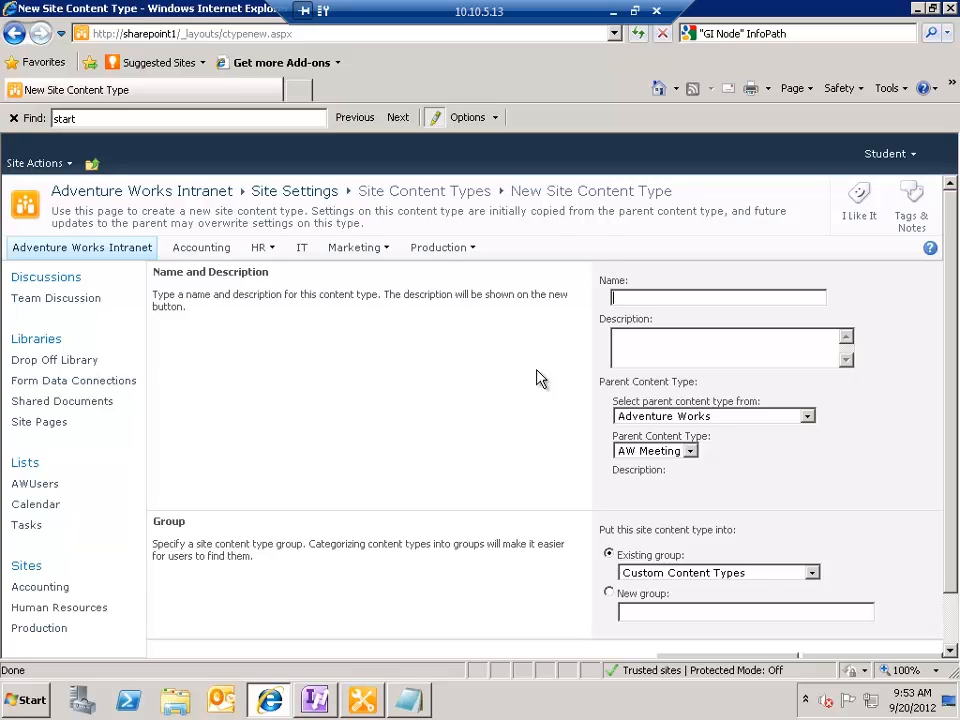
pyautogui.write('Maintenance Event')
pyautogui.click(647, 339)
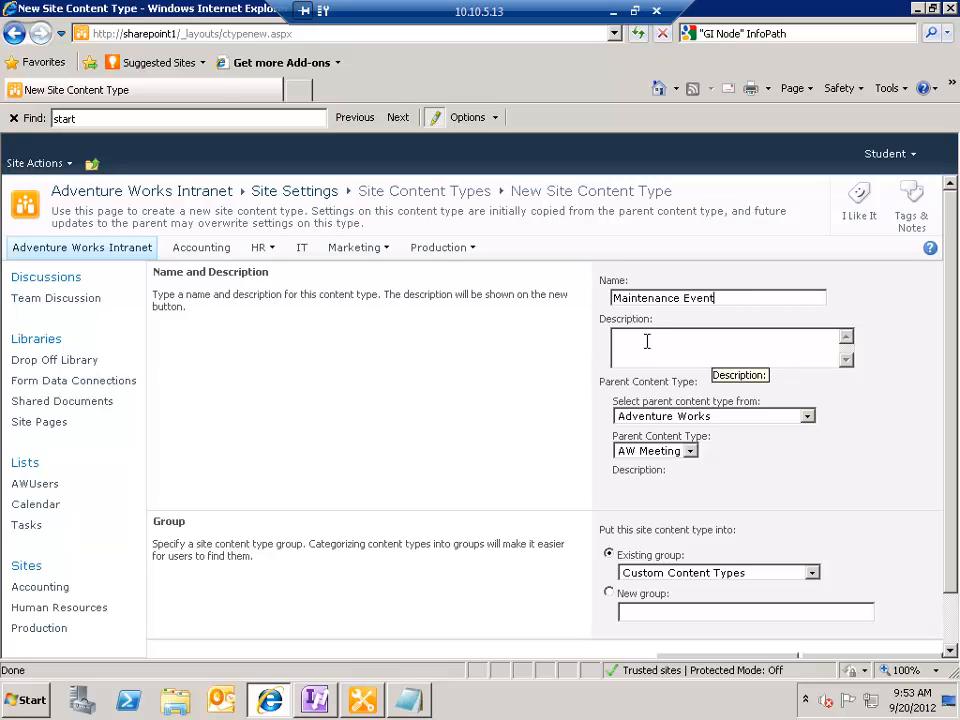
# Step: Base the Maintenance Event content type on the Event parent from List Content Types
pyautogui.moveTo(952, 445); pyautogui.dragTo(948, 478)
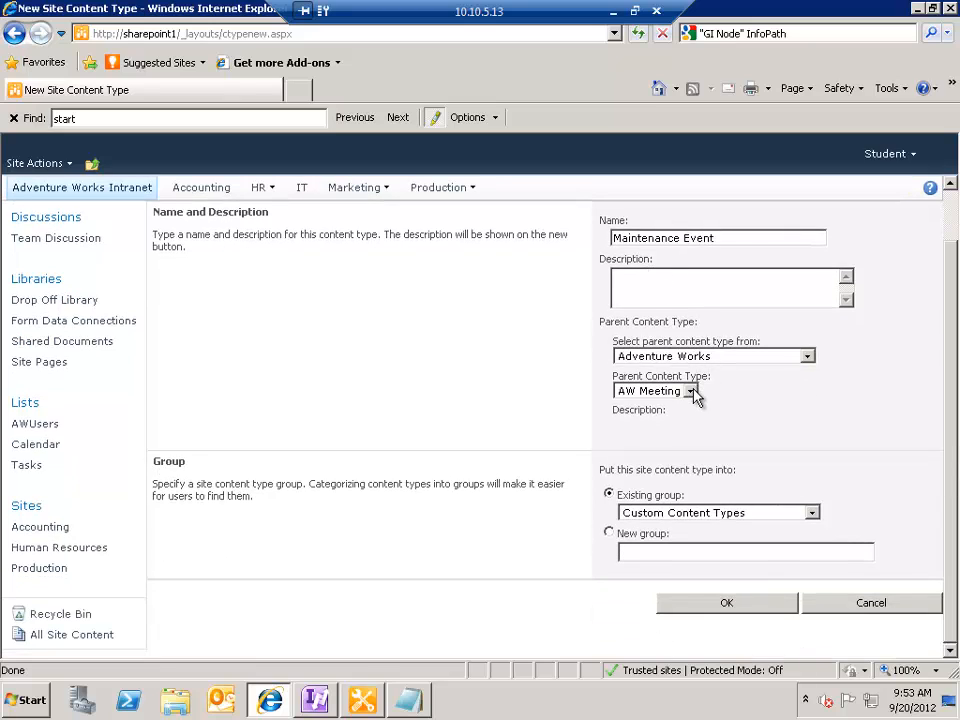
pyautogui.click(657, 360)
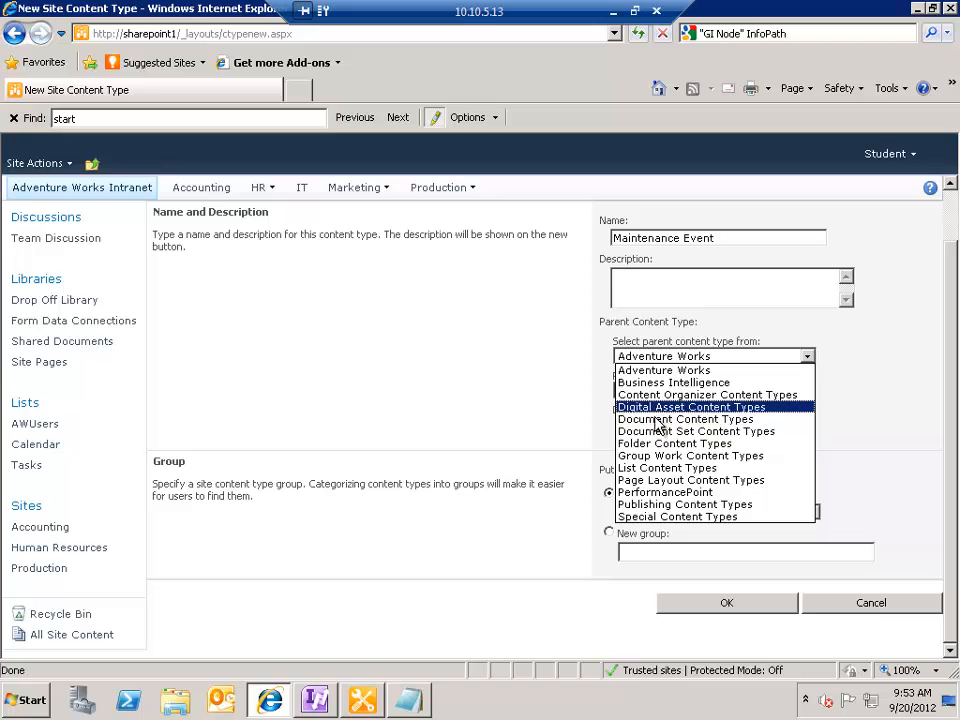
pyautogui.click(655, 469)
pyautogui.click(676, 391)
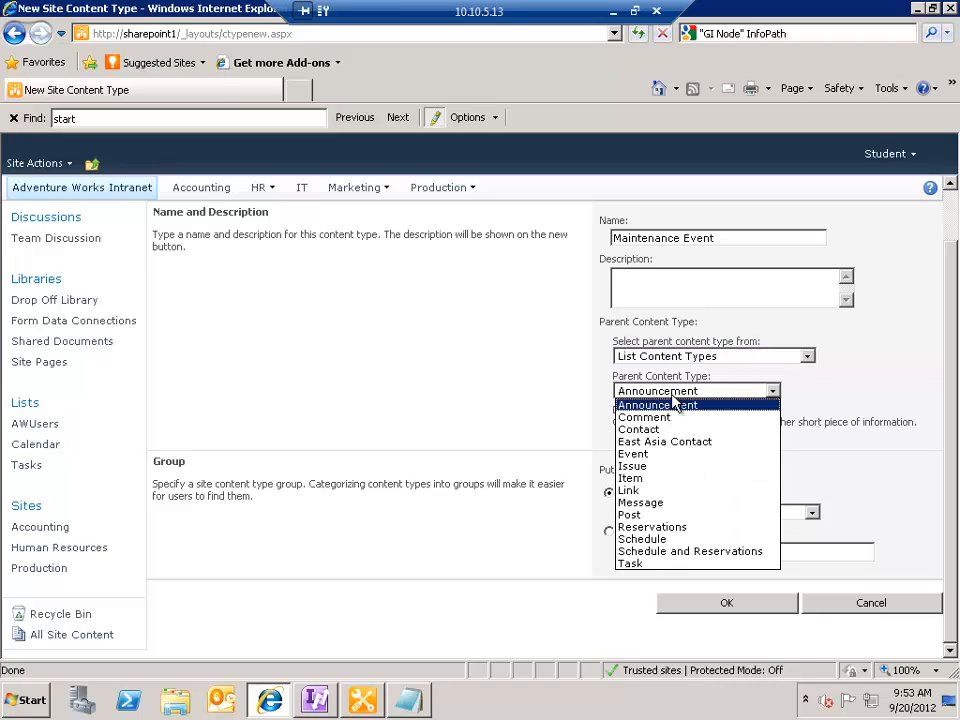
pyautogui.click(632, 454)
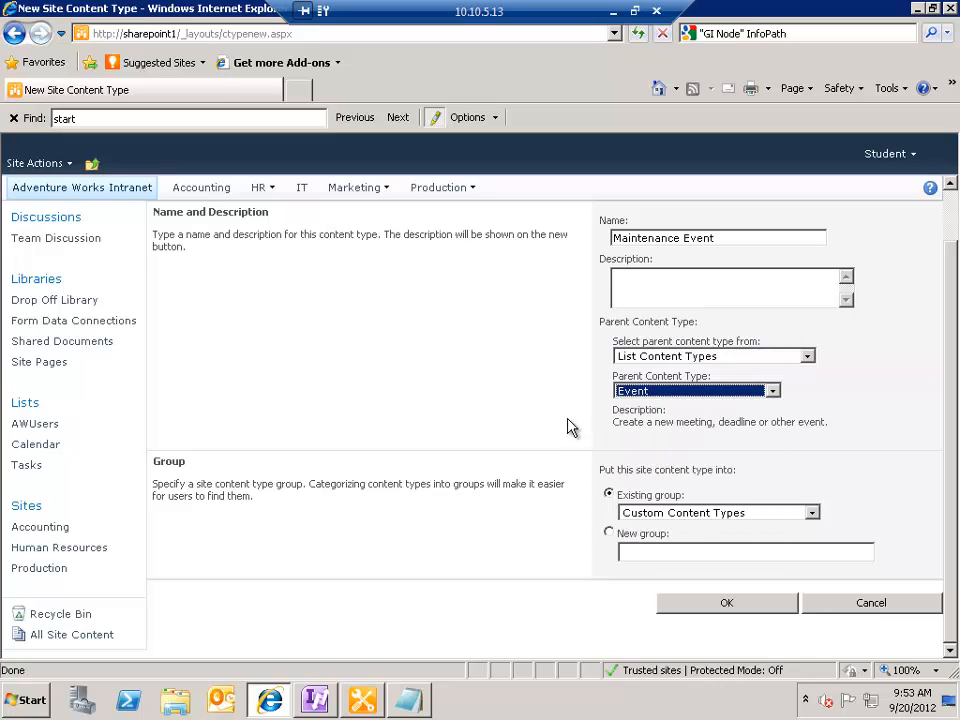
pyautogui.click(552, 419)
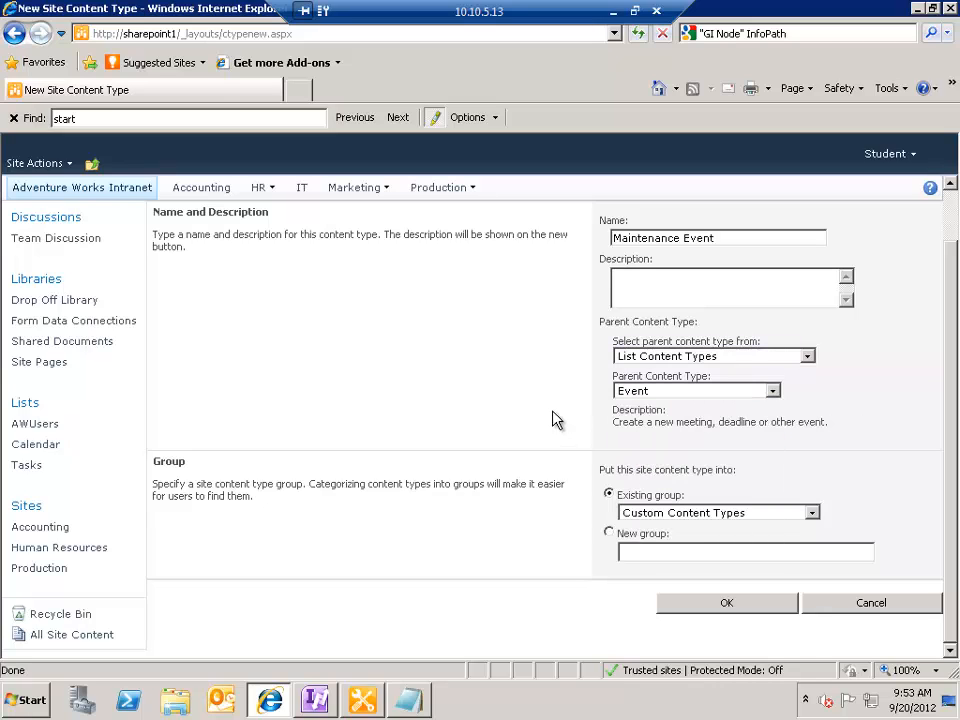
# Step: Put the Maintenance Event content type into the existing Adventure Works group and create it
pyautogui.click(646, 522)
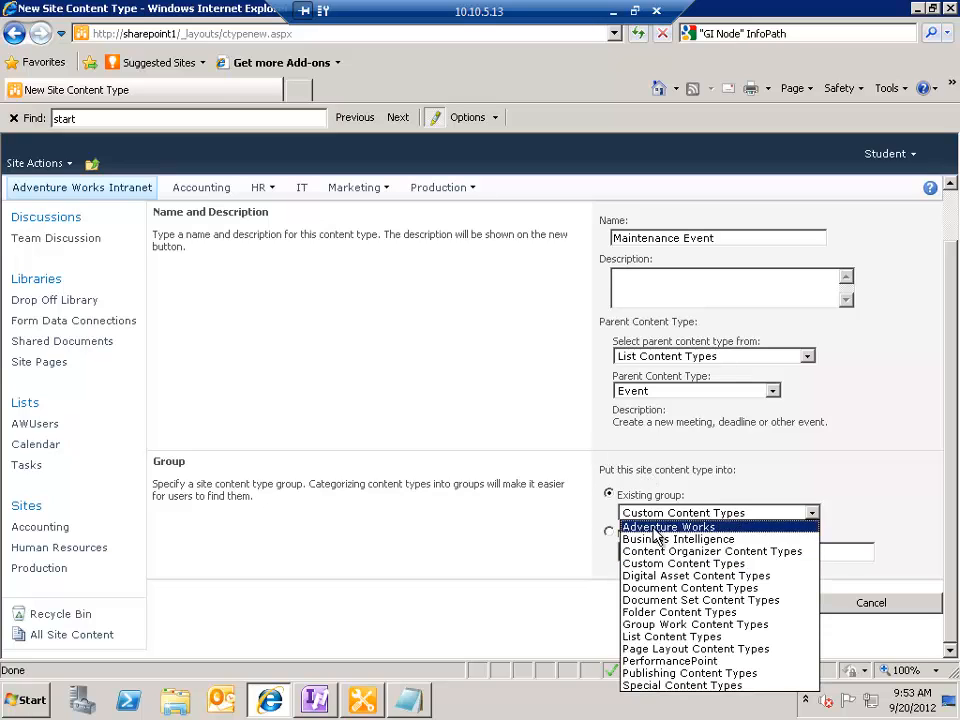
pyautogui.click(640, 525)
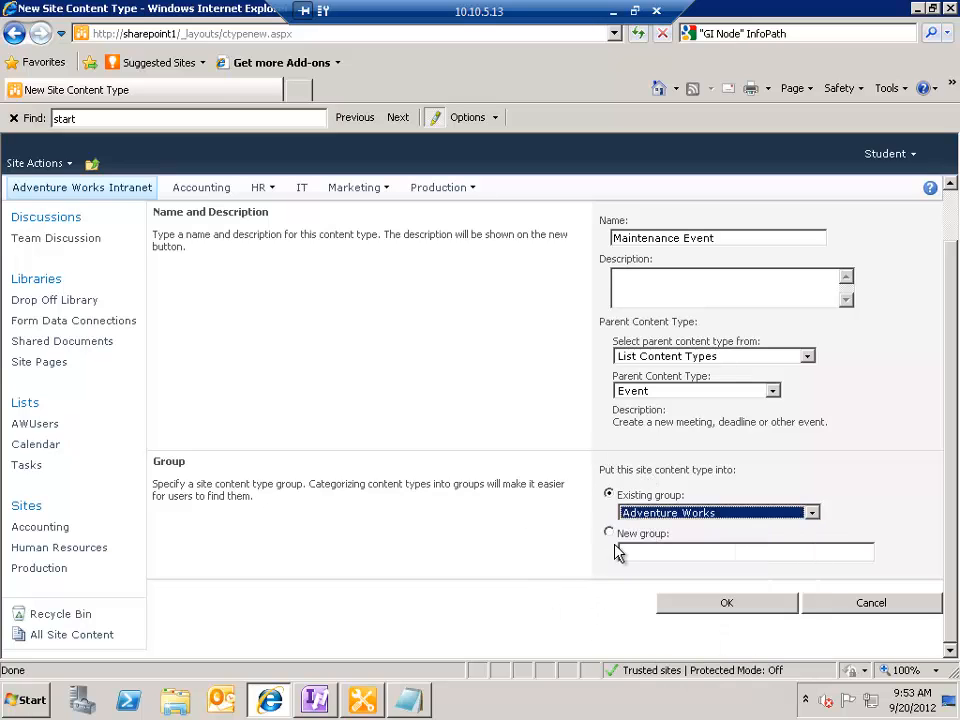
pyautogui.click(632, 620)
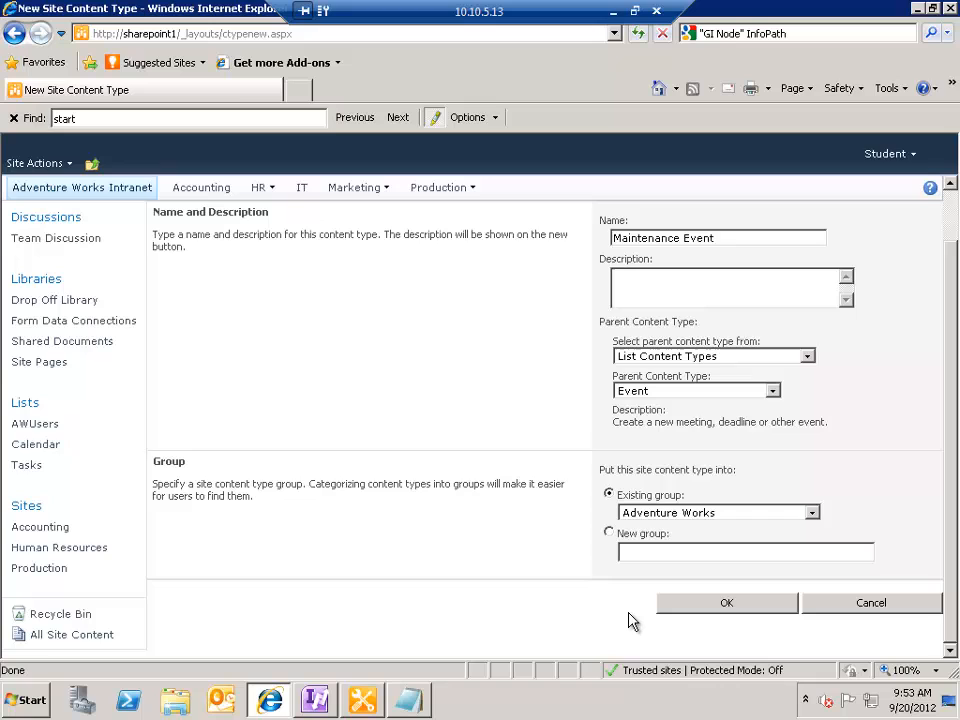
pyautogui.click(695, 612)
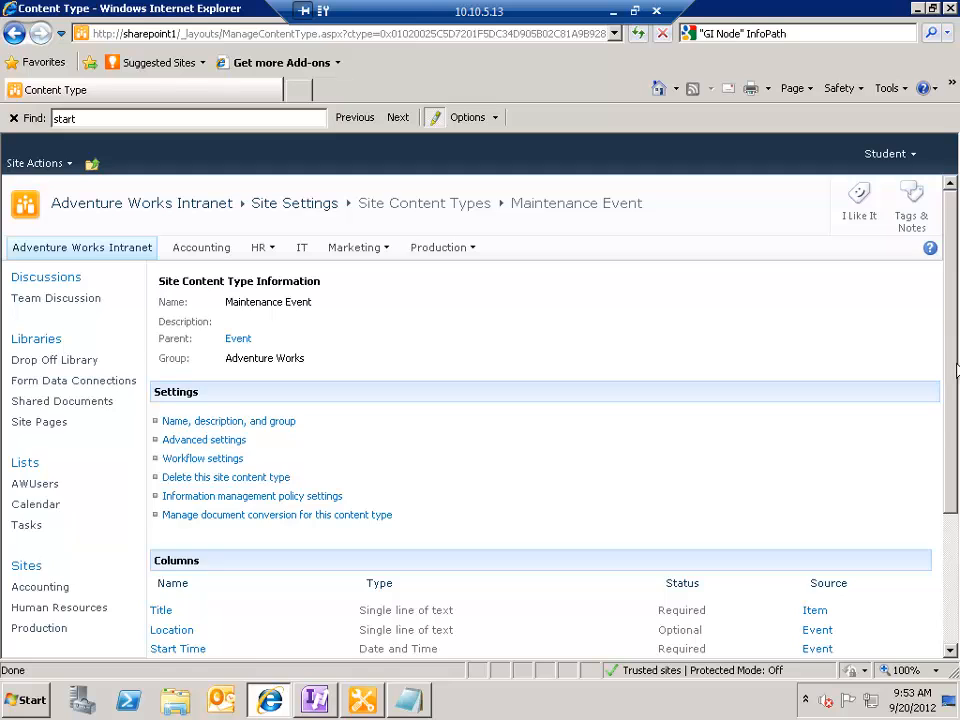
# Step: Start adding existing site columns to Maintenance Event, list only the Adventure Works group, and check the Notepad notes for the required columns
pyautogui.moveTo(949, 336); pyautogui.dragTo(946, 426)
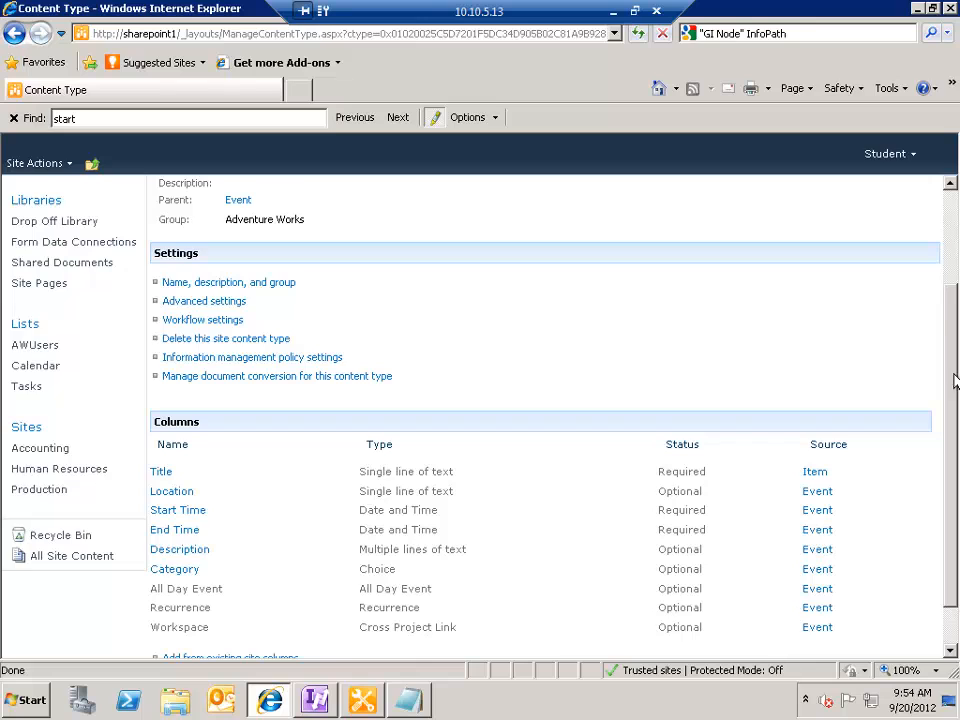
pyautogui.scroll(-2, 953, 380)
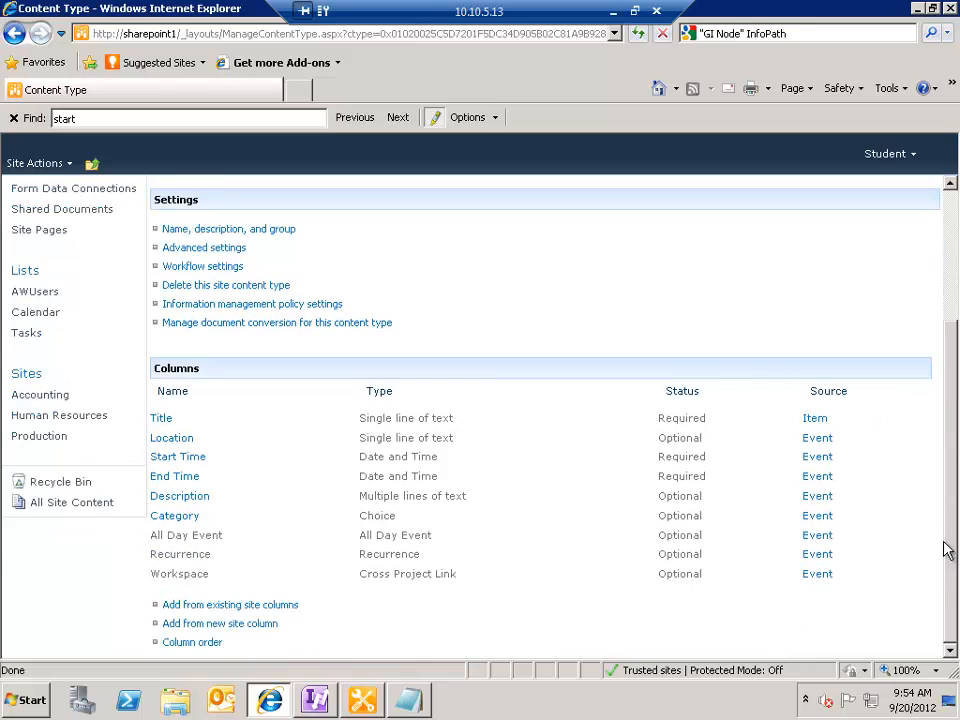
pyautogui.click(211, 606)
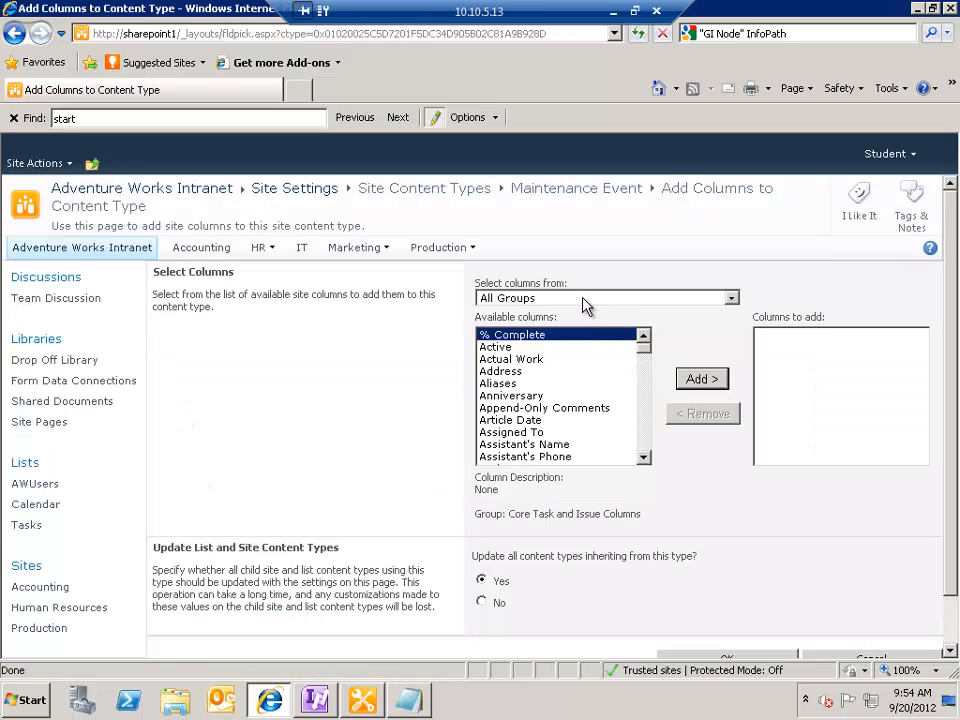
pyautogui.click(582, 299)
pyautogui.click(576, 325)
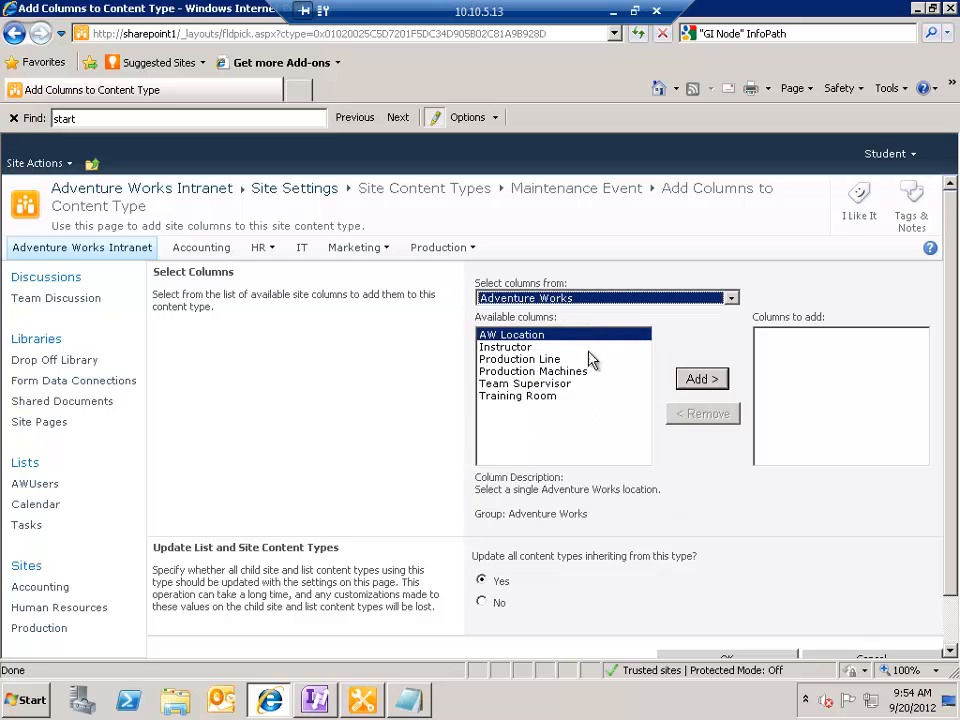
pyautogui.click(415, 700)
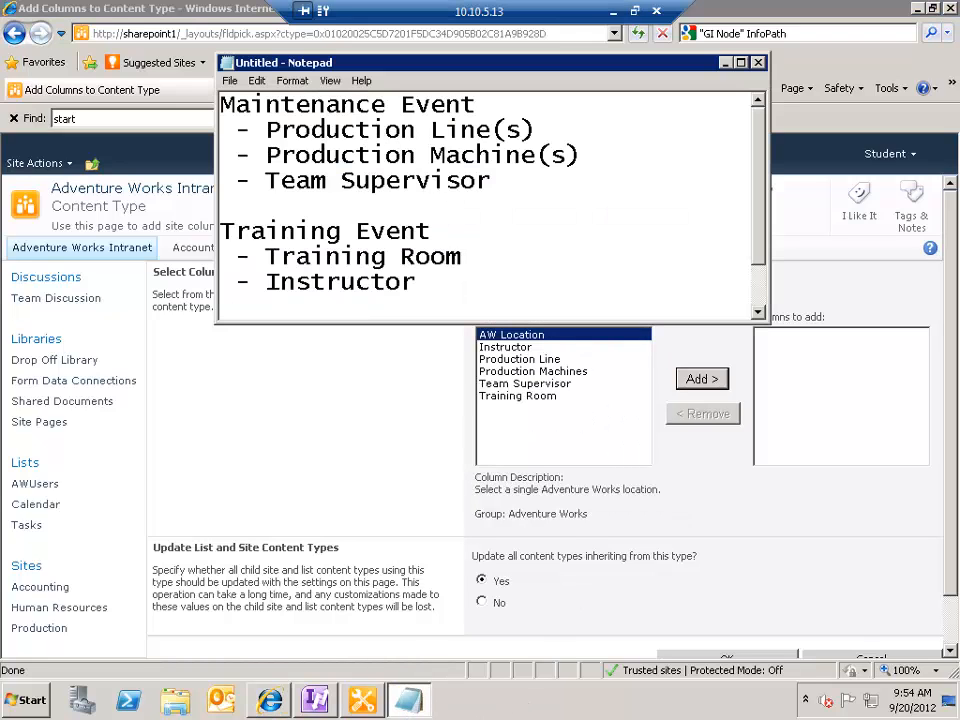
pyautogui.click(157, 12)
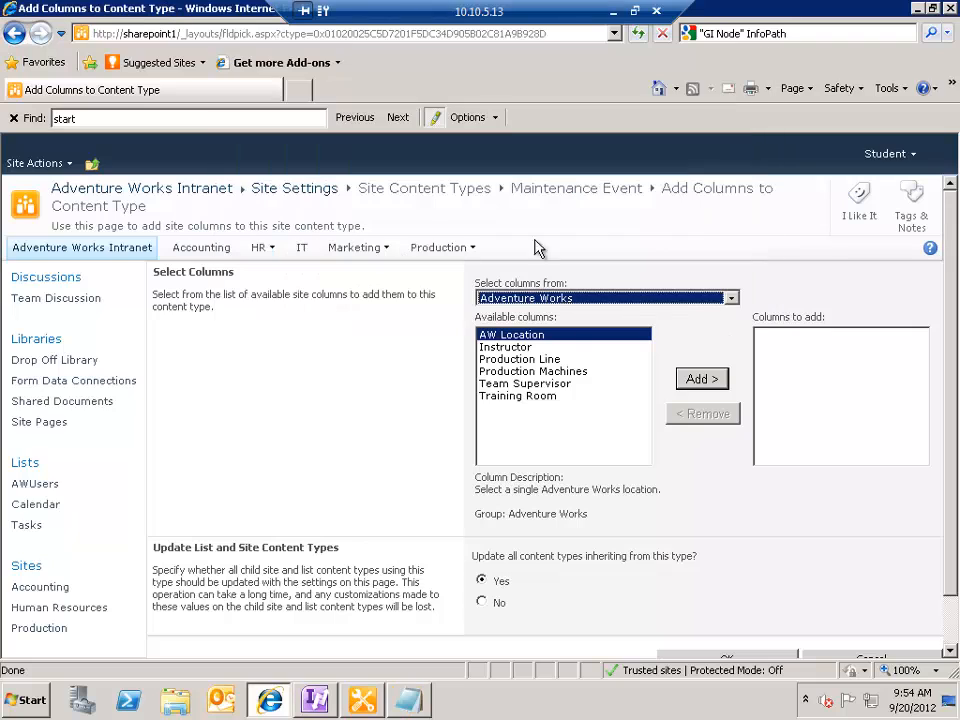
# Step: Add the Production Line, Production Machines and Team Supervisor columns to the Maintenance Event content type and save
pyautogui.click(521, 360)
pyautogui.click(700, 378)
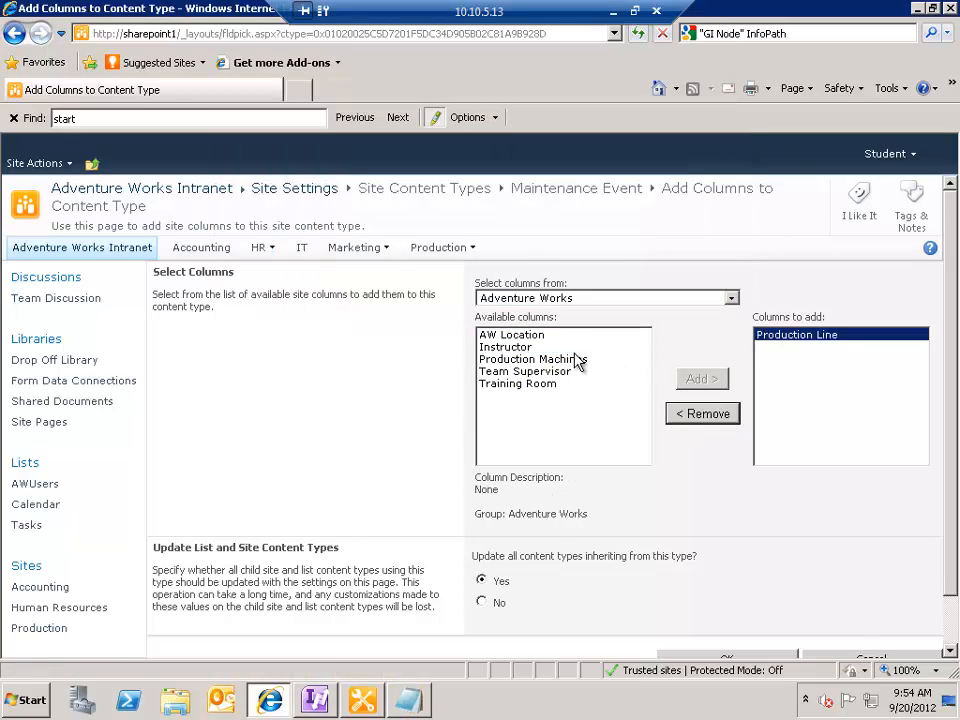
pyautogui.click(574, 360)
pyautogui.click(712, 380)
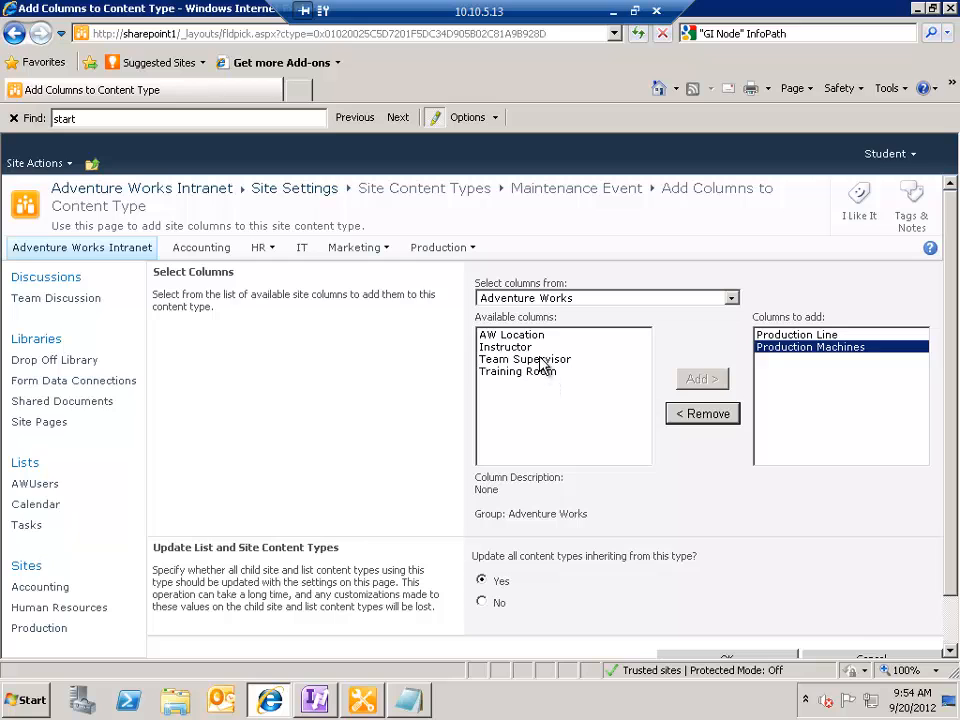
pyautogui.click(545, 359)
pyautogui.click(711, 380)
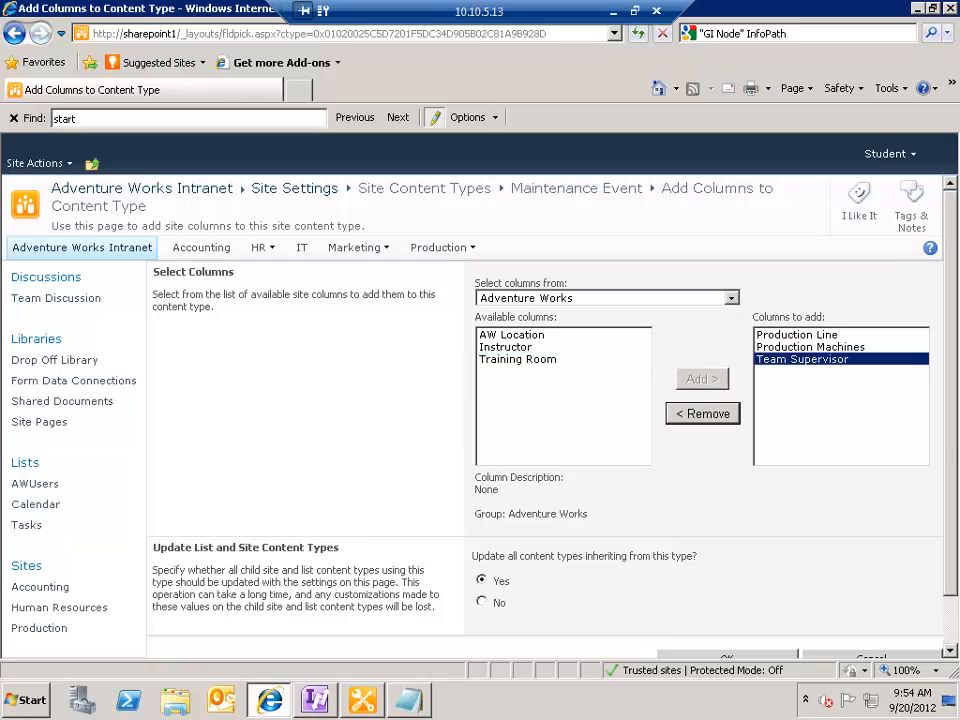
pyautogui.scroll(-1, 940, 500)
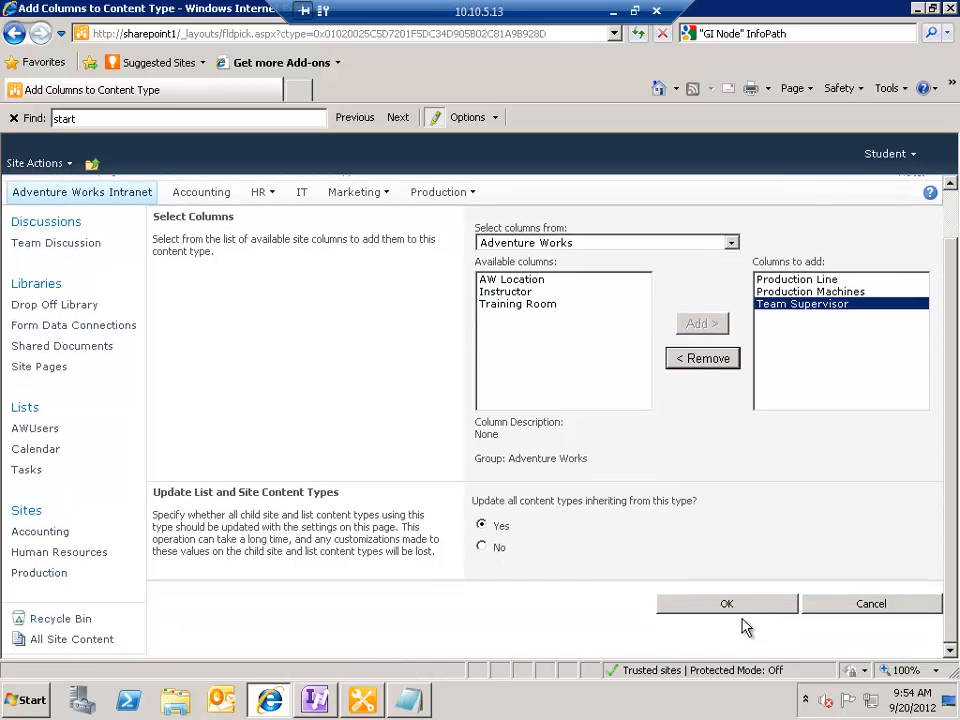
pyautogui.click(724, 604)
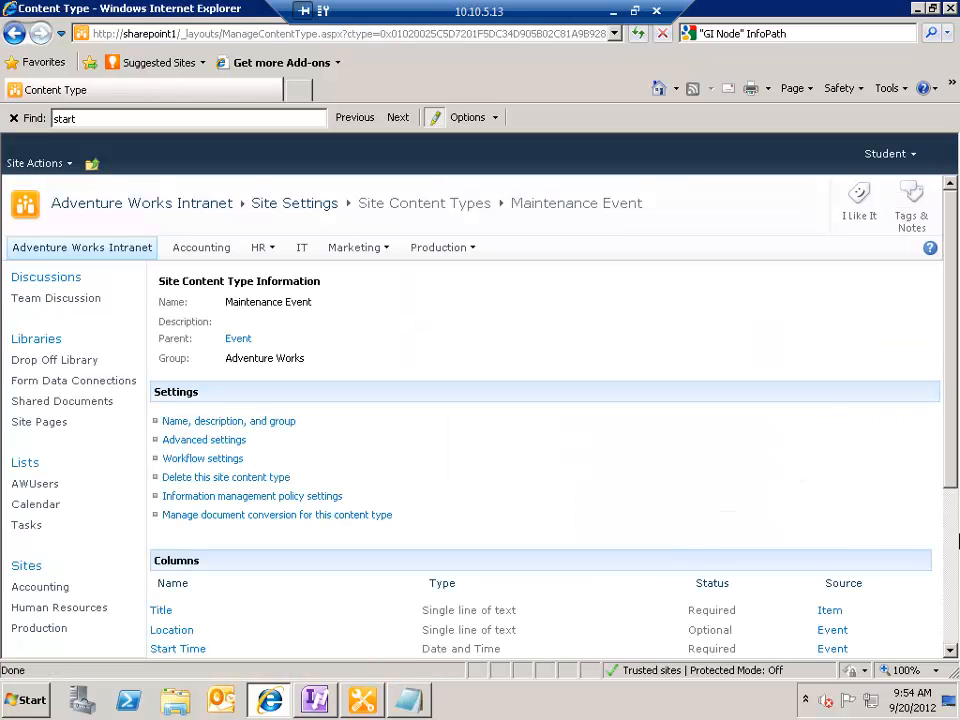
pyautogui.scroll(-5, 712, 606)
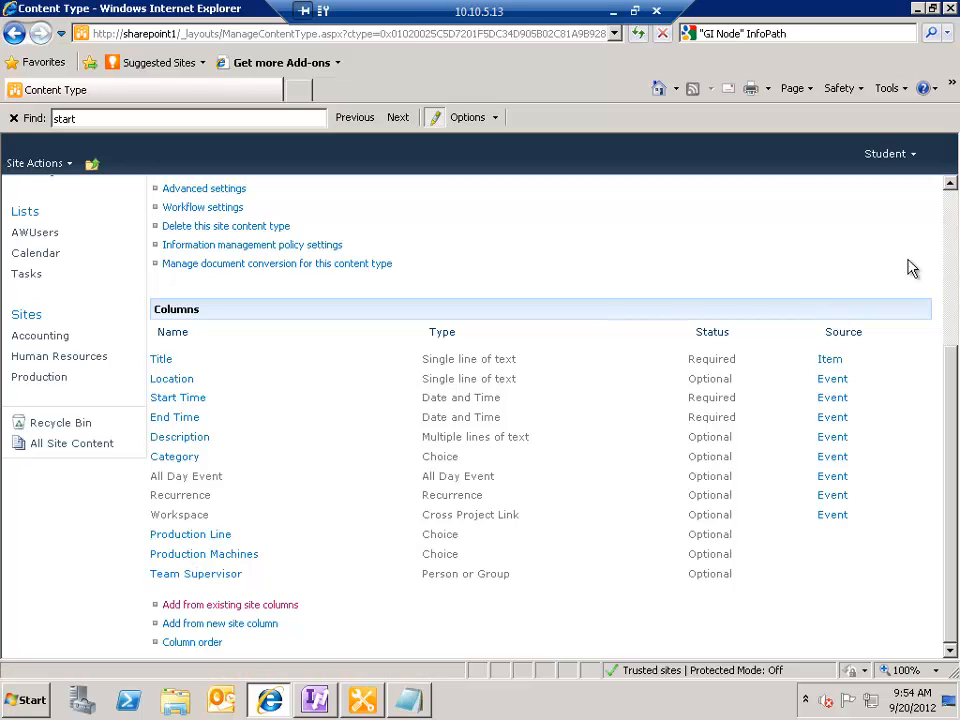
# Step: Return to the site content types through Site Settings and start a new content type named Training Event
pyautogui.click(951, 216)
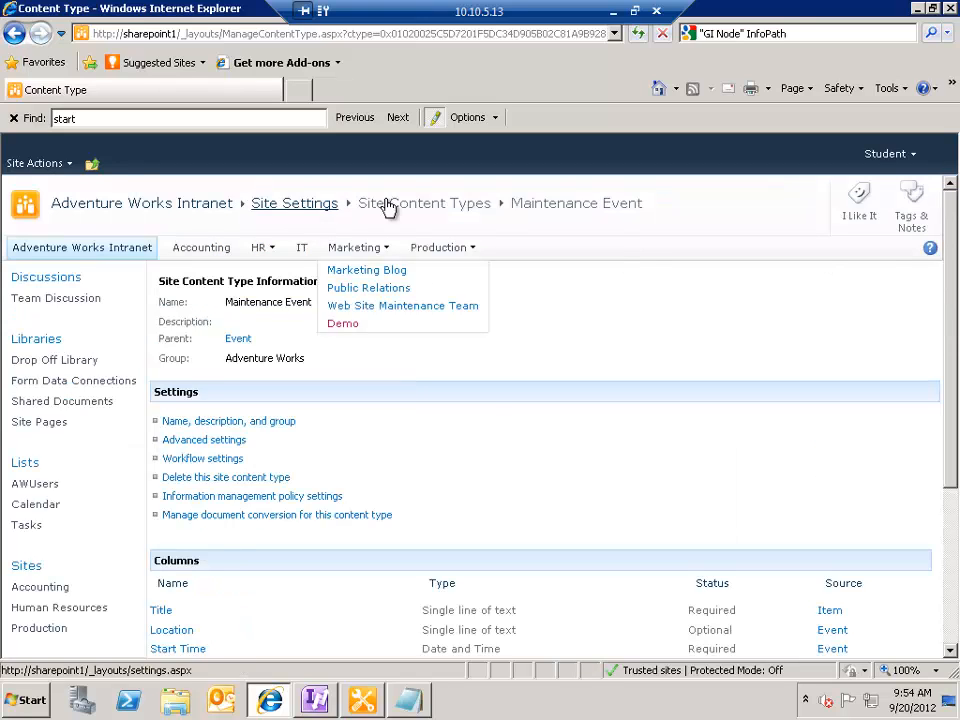
pyautogui.click(296, 204)
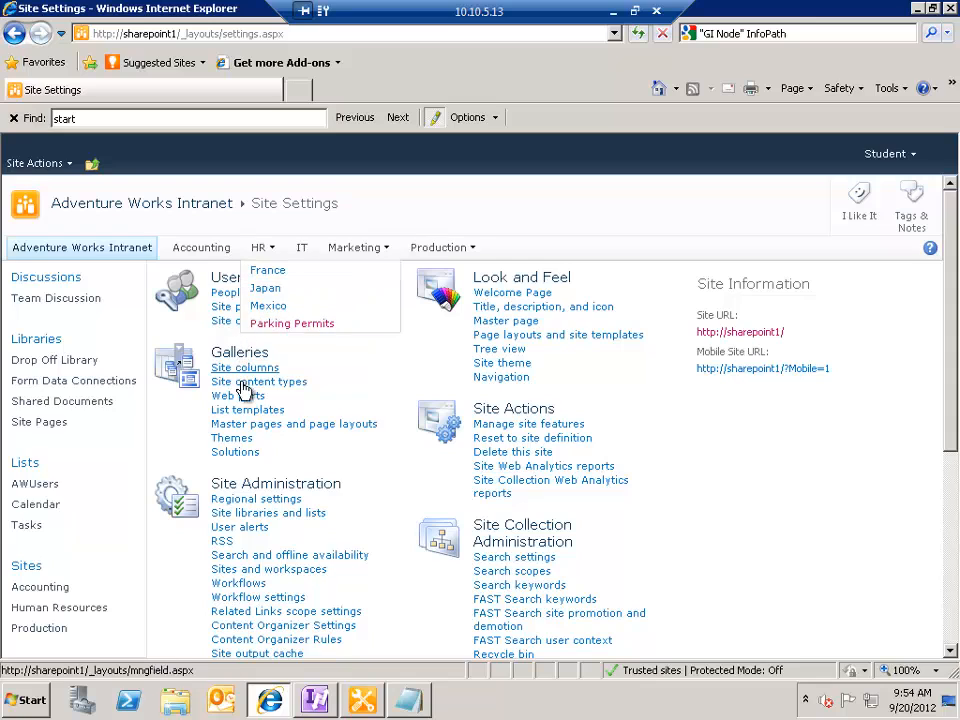
pyautogui.click(241, 386)
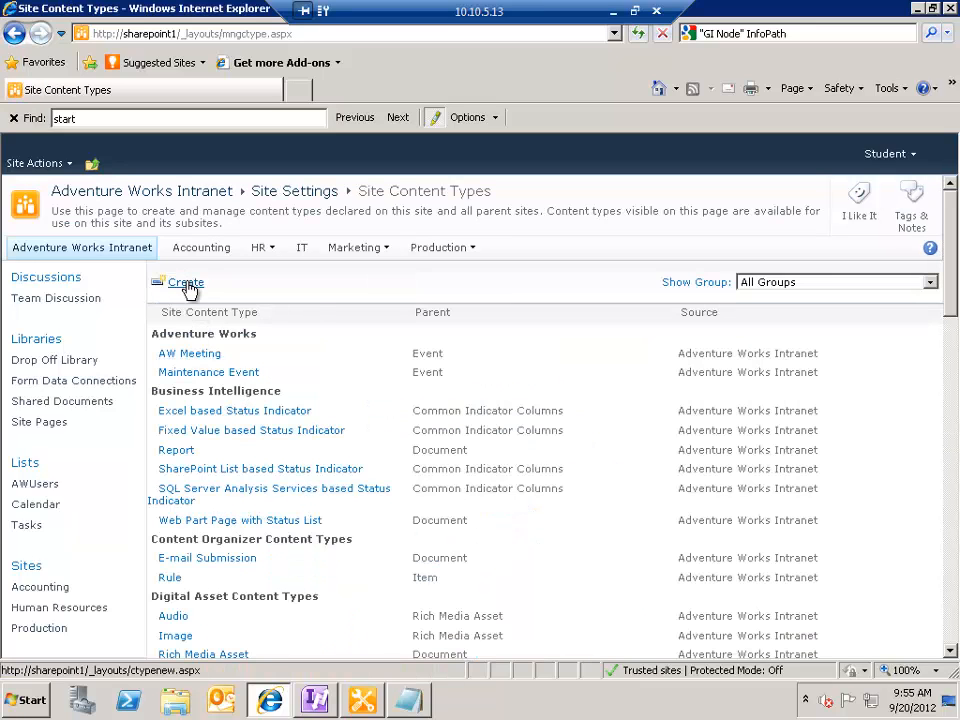
pyautogui.click(187, 284)
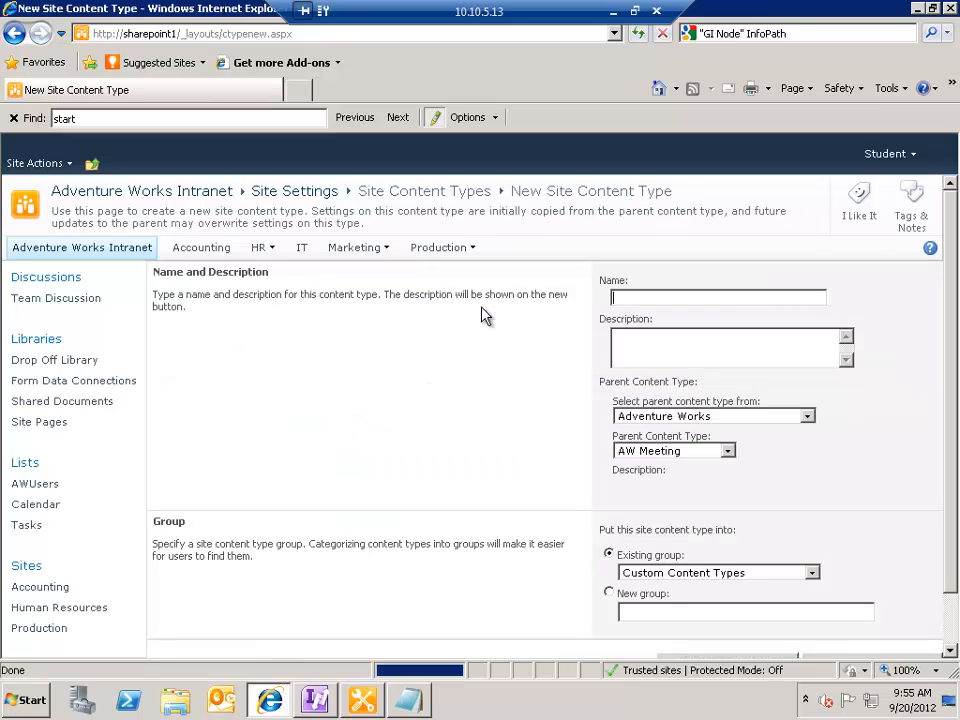
pyautogui.write('Train')
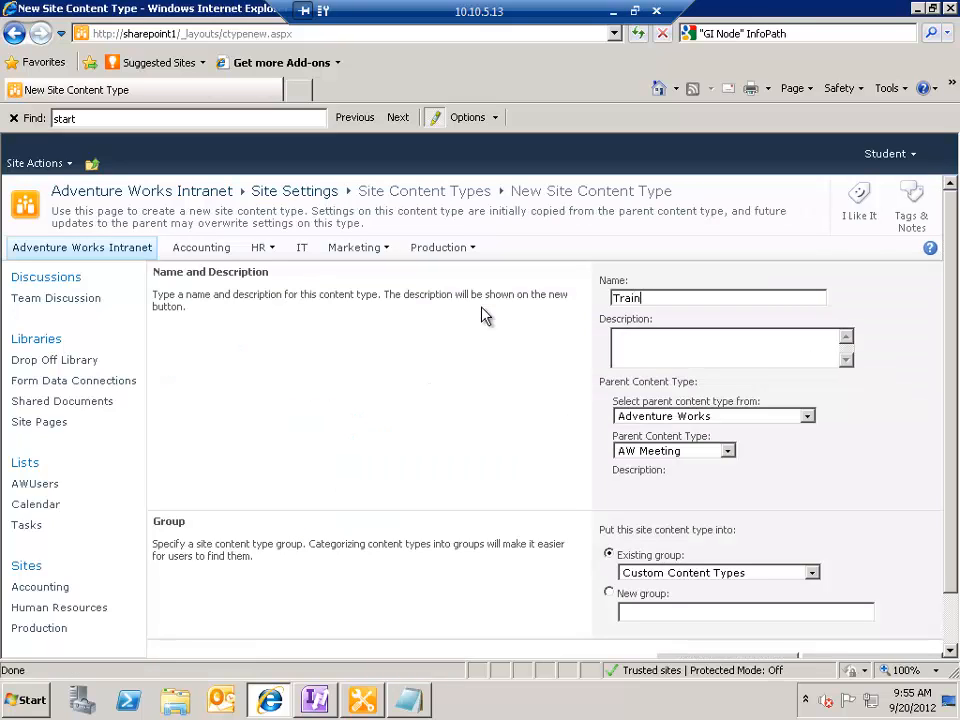
pyautogui.write('ing Event')
# Step: Base the Training Event content type on the Event parent from List Content Types
pyautogui.click(652, 420)
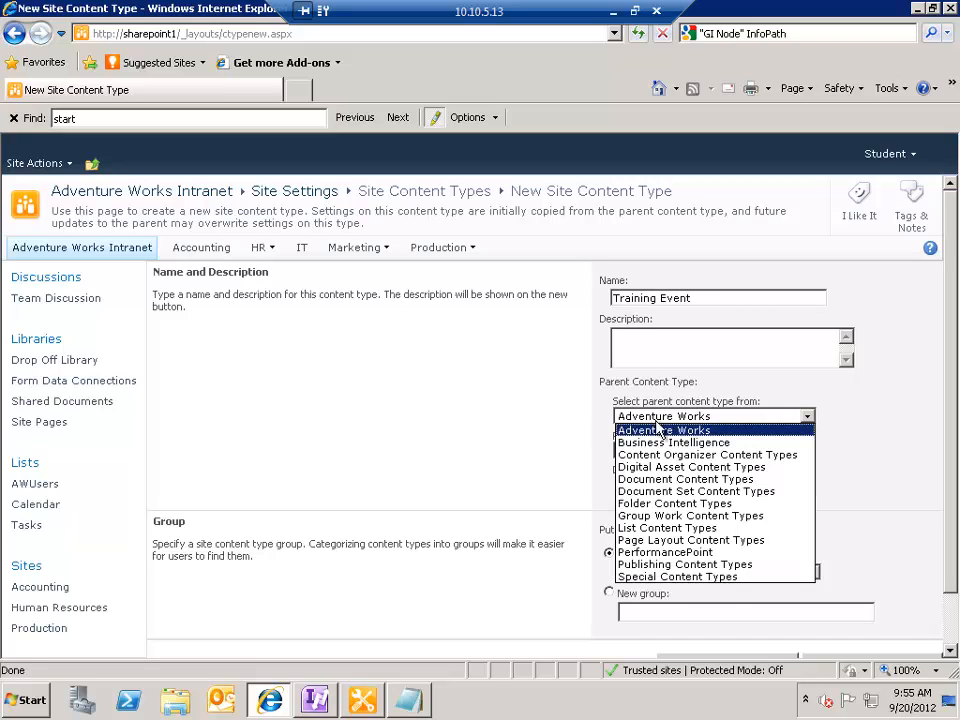
pyautogui.click(657, 537)
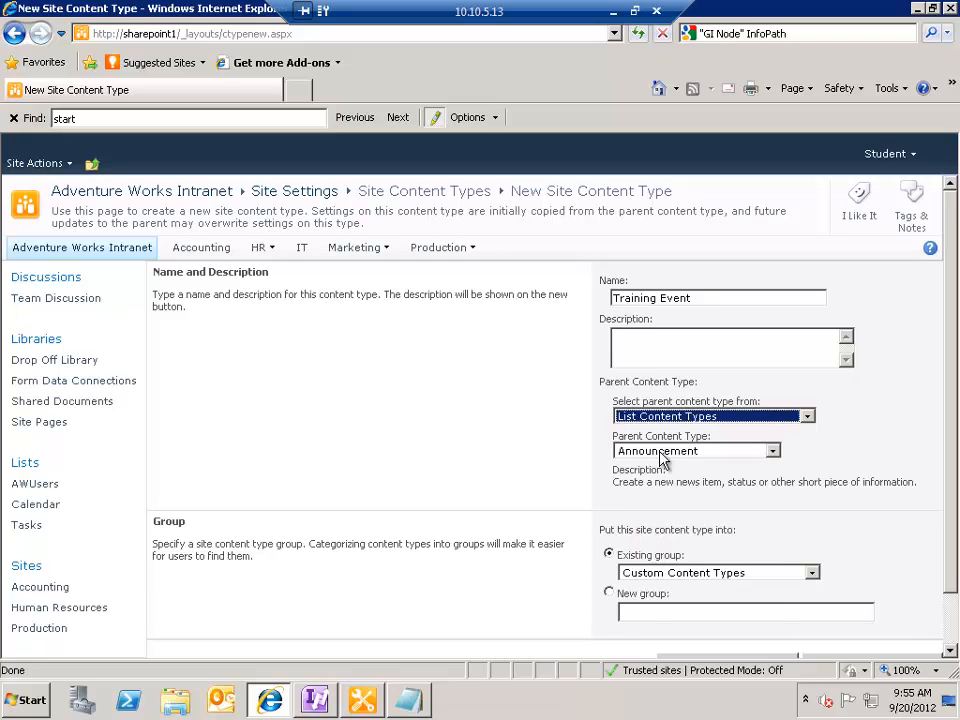
pyautogui.click(658, 455)
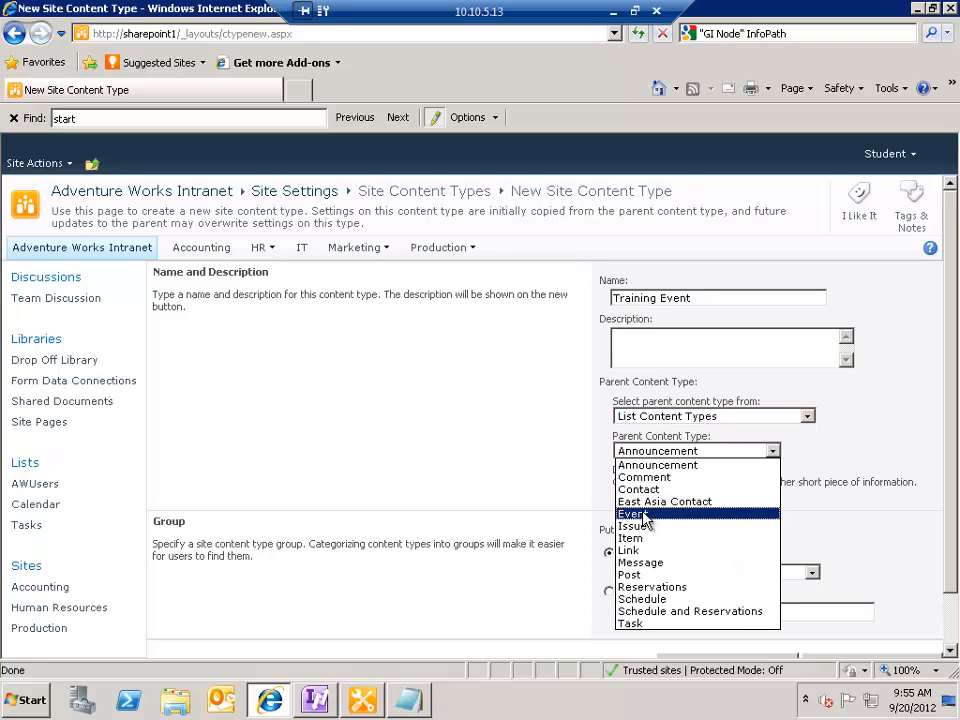
pyautogui.click(641, 514)
pyautogui.click(889, 497)
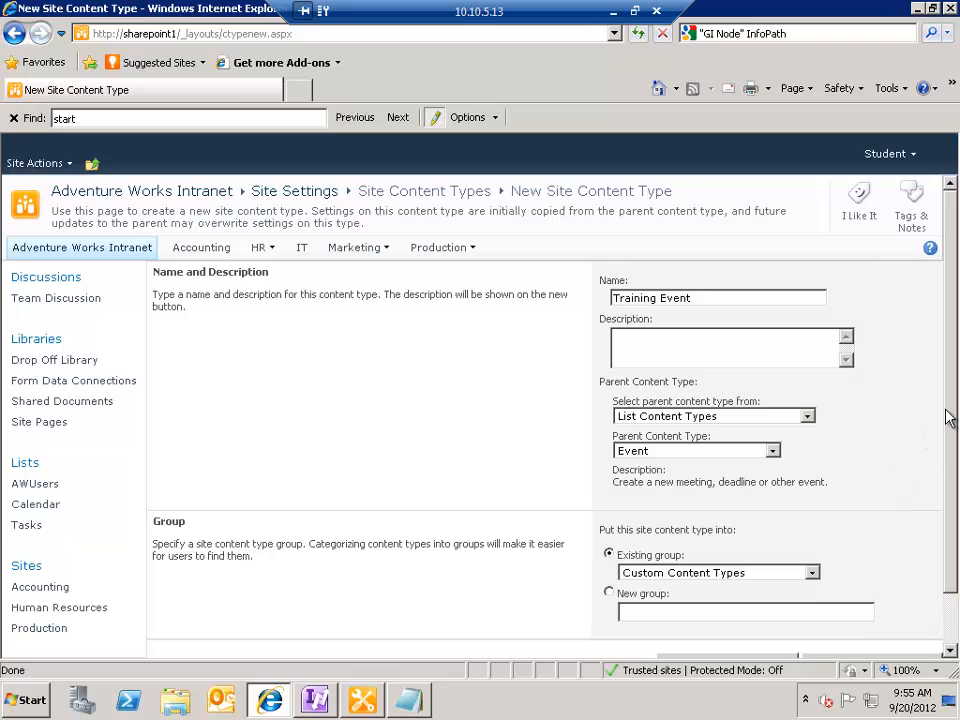
# Step: Put the Training Event content type into the existing Adventure Works group and create it
pyautogui.scroll(-2, 955, 514)
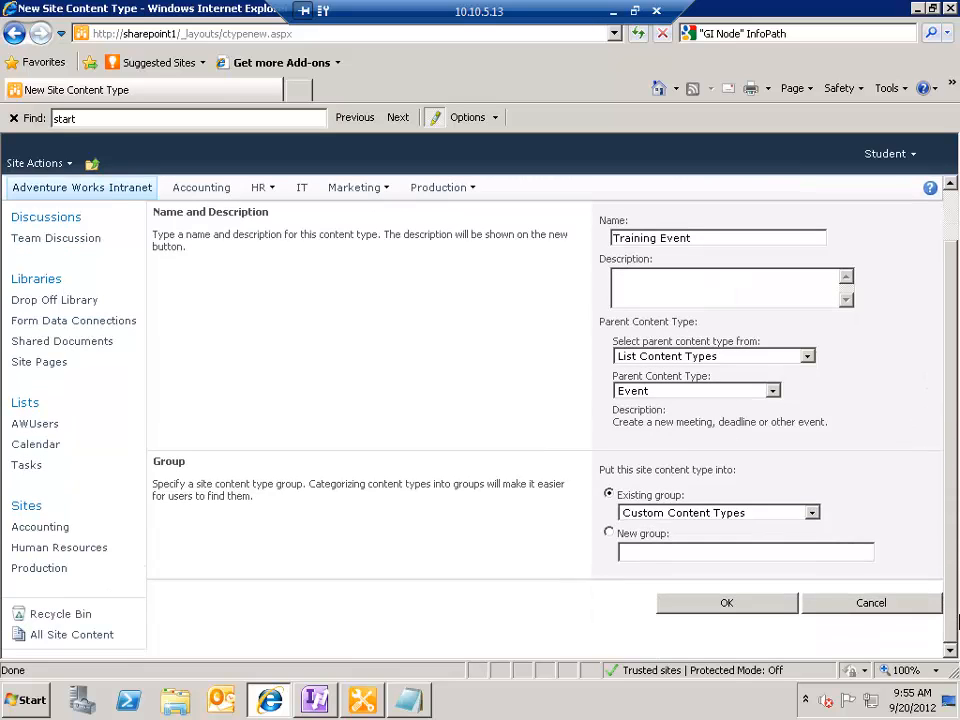
pyautogui.click(747, 515)
pyautogui.click(745, 524)
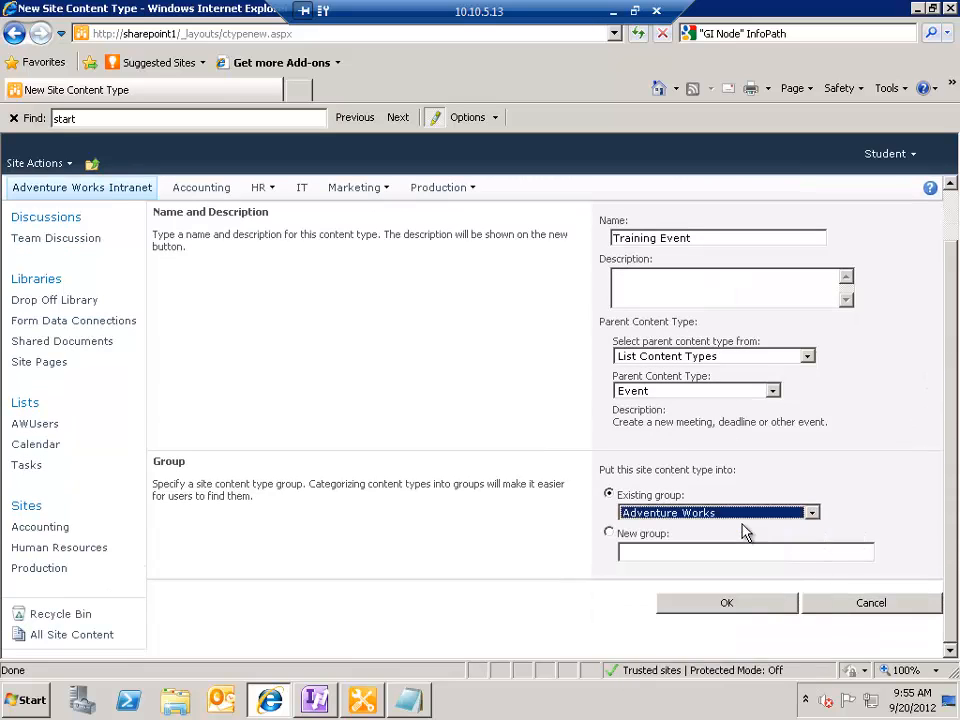
pyautogui.click(752, 604)
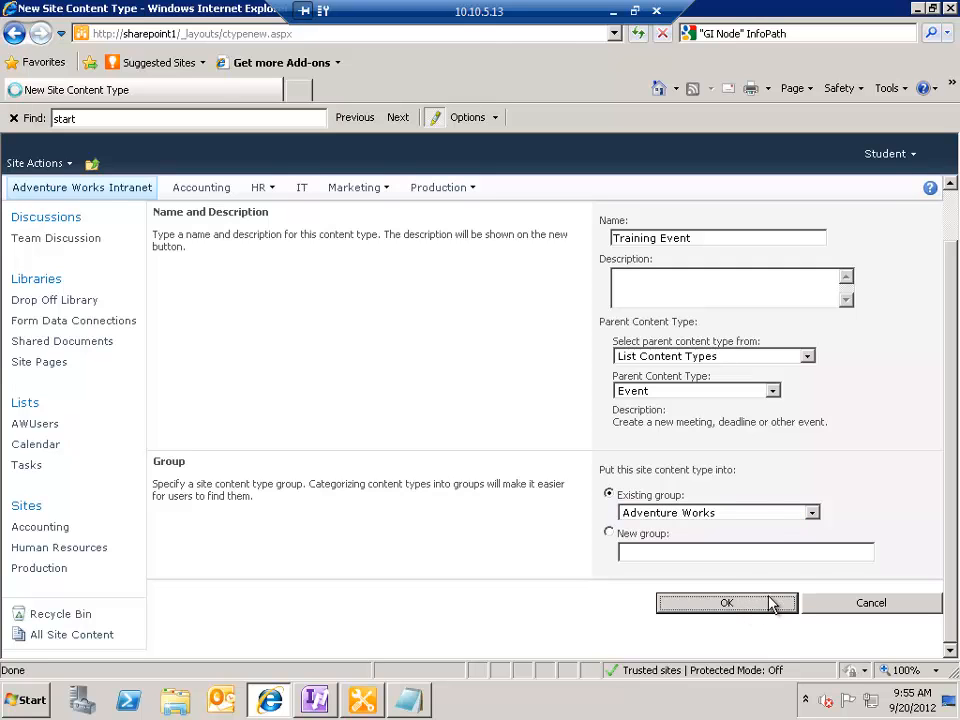
# Step: Start adding existing site columns to Training Event, check the Notepad notes for its columns, and list only the Adventure Works group
pyautogui.scroll(-5, 460, 590)
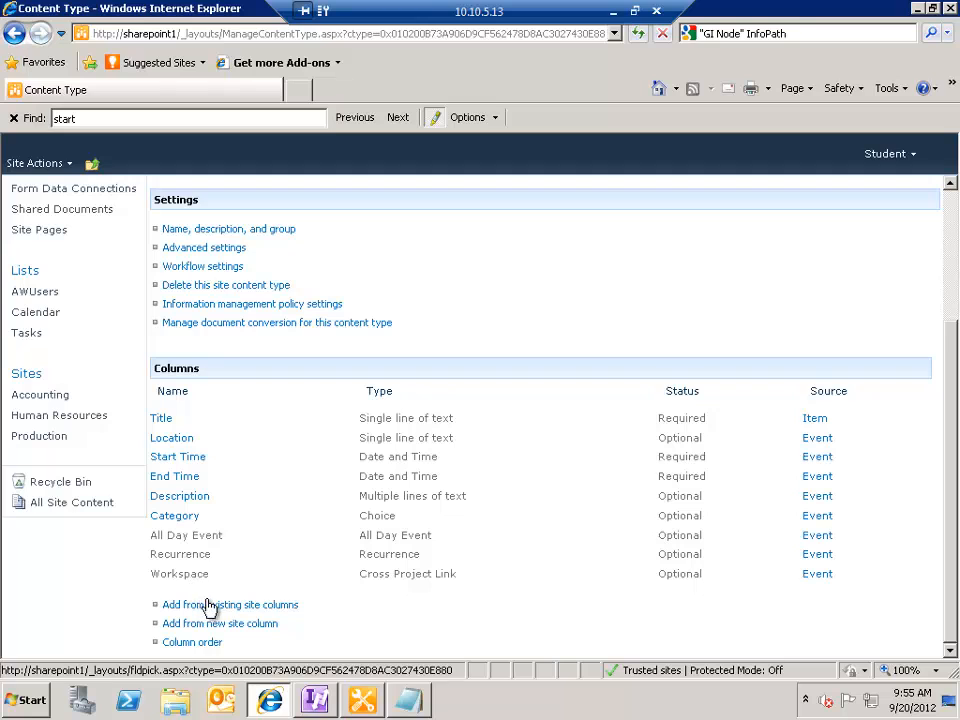
pyautogui.click(213, 606)
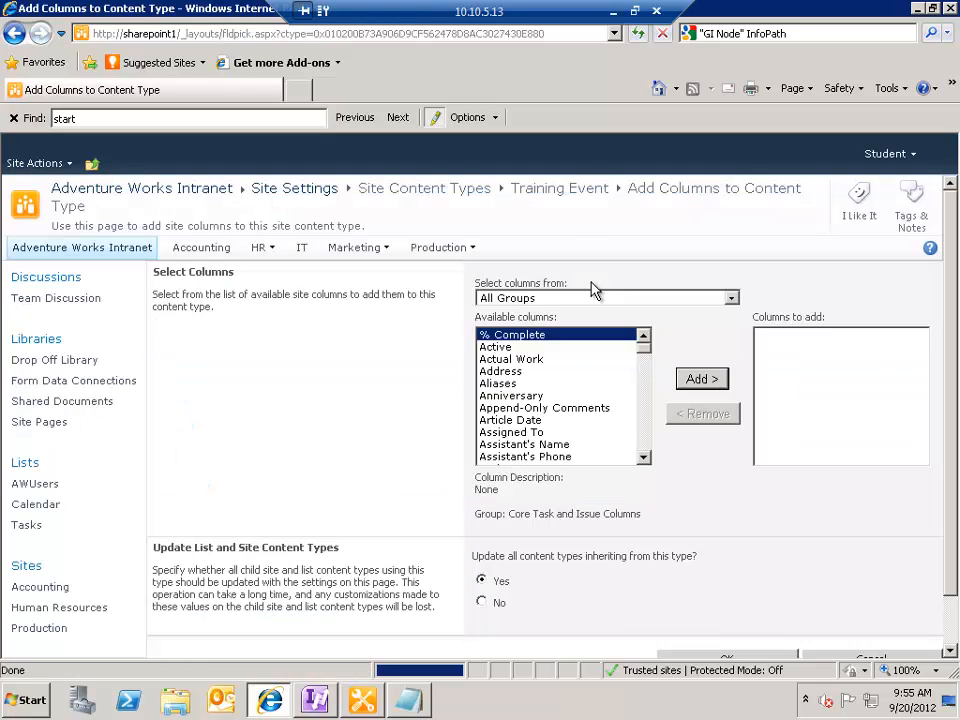
pyautogui.click(410, 698)
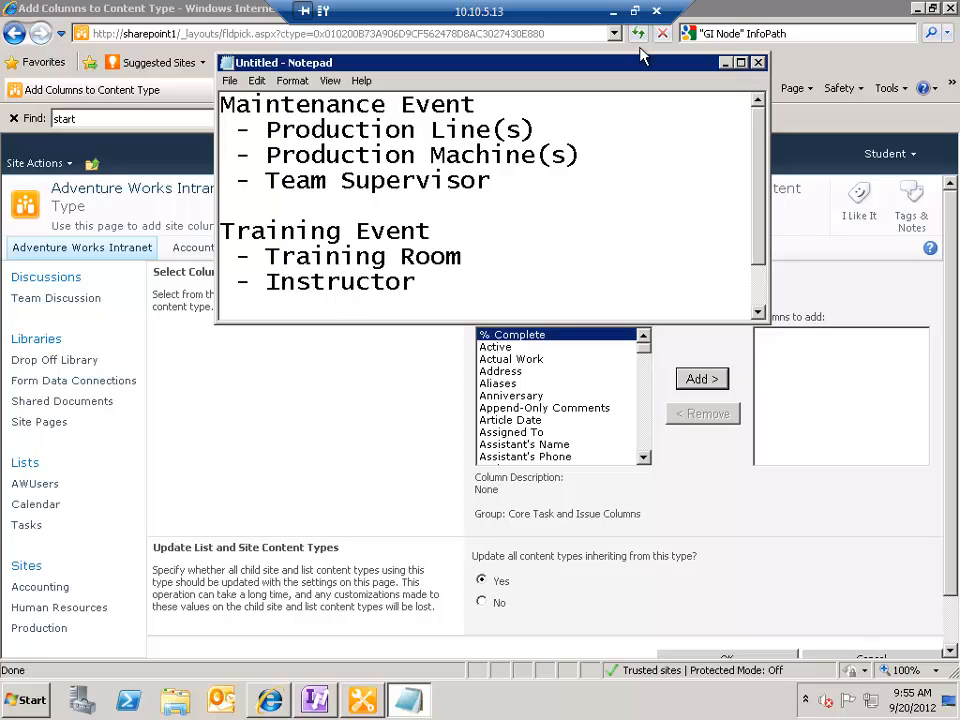
pyautogui.click(727, 6)
pyautogui.click(551, 300)
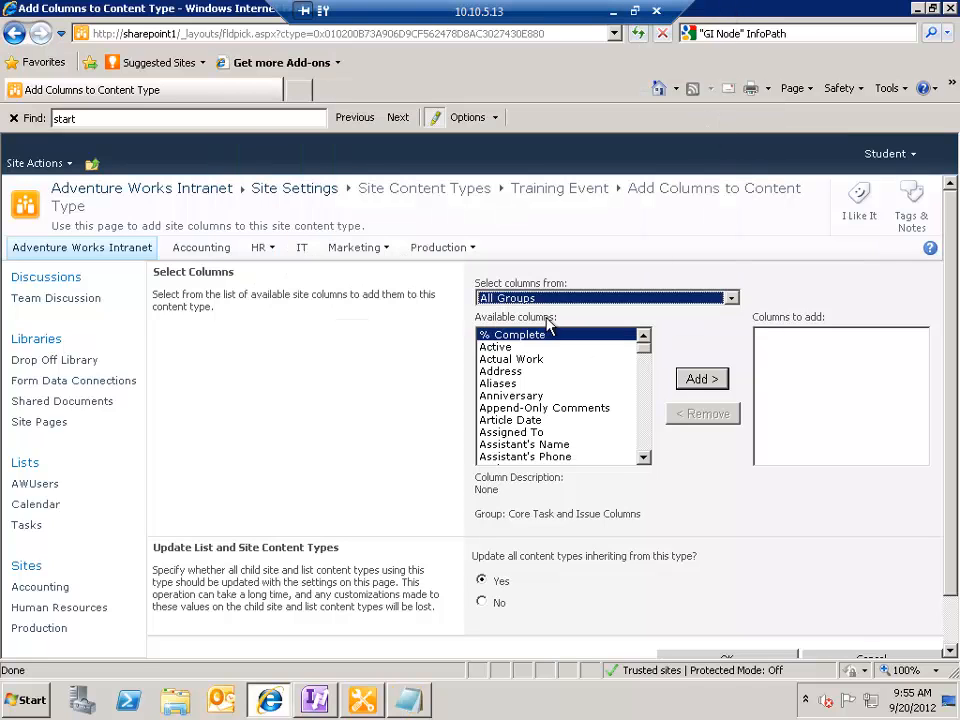
pyautogui.click(545, 299)
pyautogui.click(512, 324)
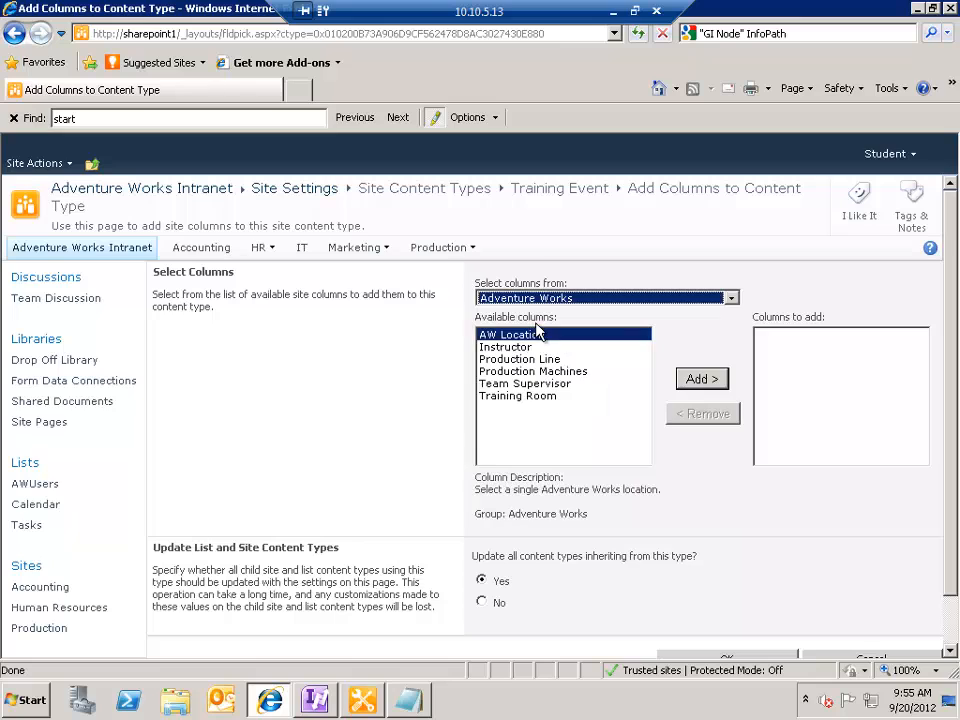
# Step: Add the Training Room and Instructor site columns to the Training Event content type and check its column list
pyautogui.click(508, 396)
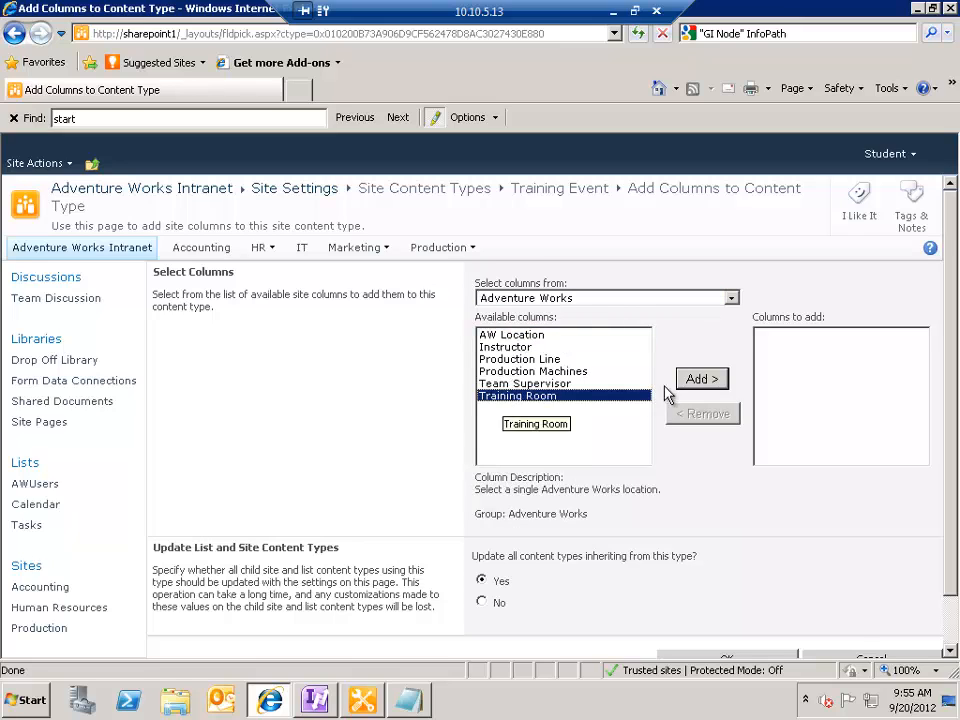
pyautogui.click(701, 381)
pyautogui.click(520, 348)
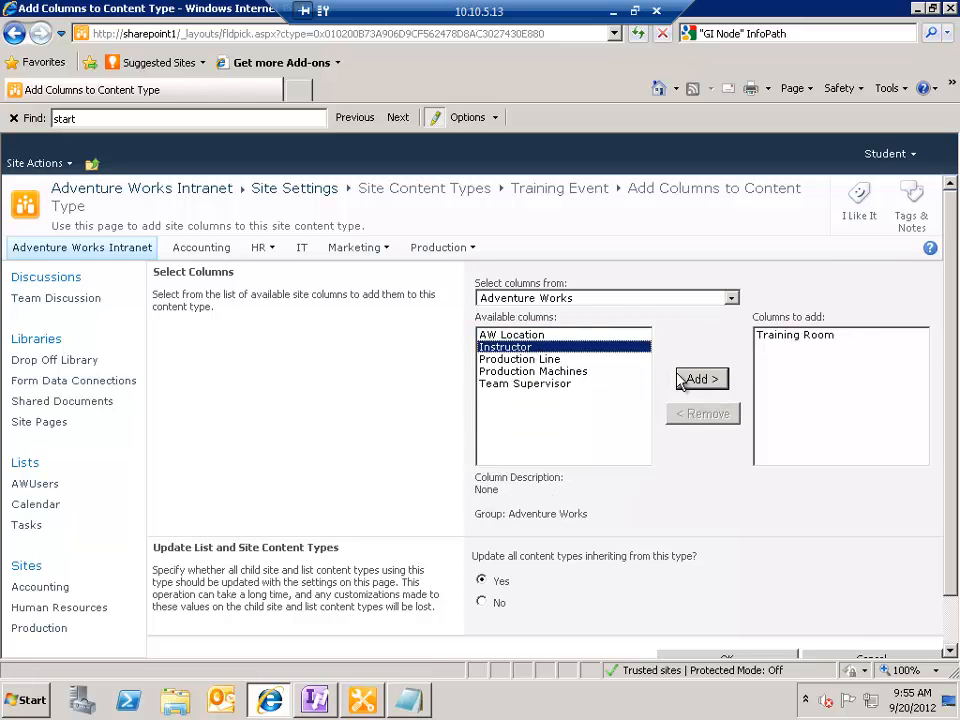
pyautogui.click(699, 380)
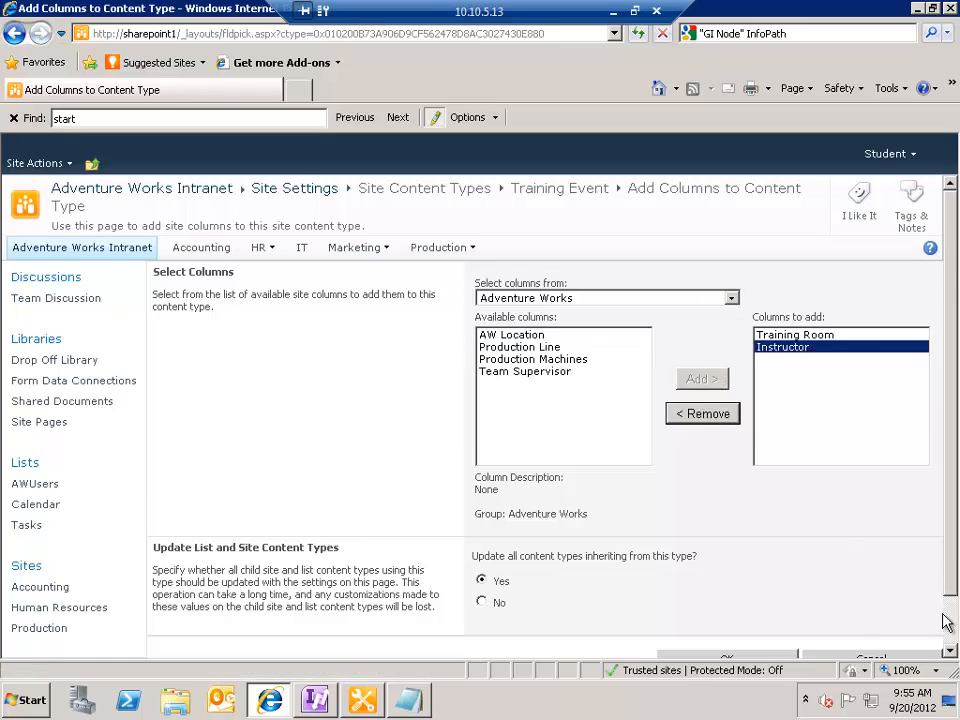
pyautogui.scroll(-1, 945, 619)
pyautogui.click(727, 604)
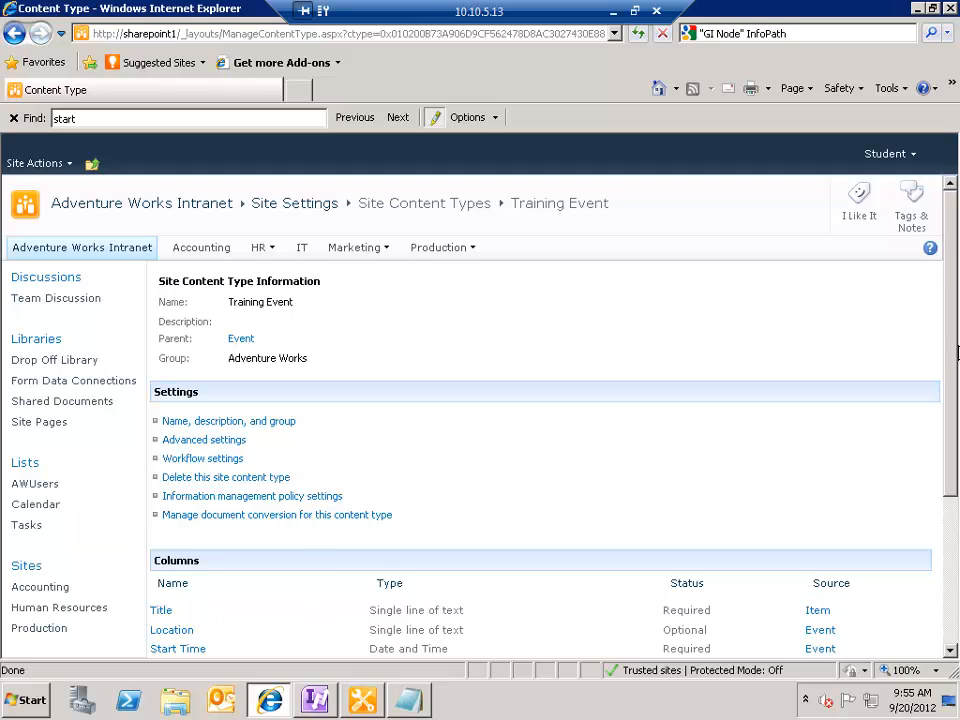
pyautogui.scroll(-3, 949, 420)
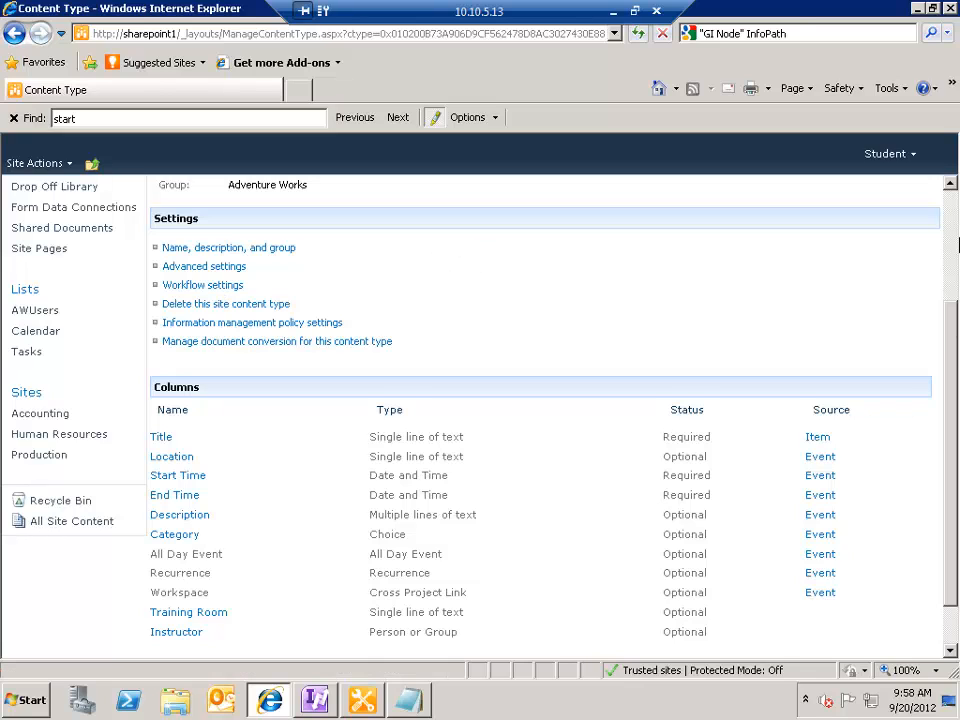
pyautogui.scroll(3, 953, 232)
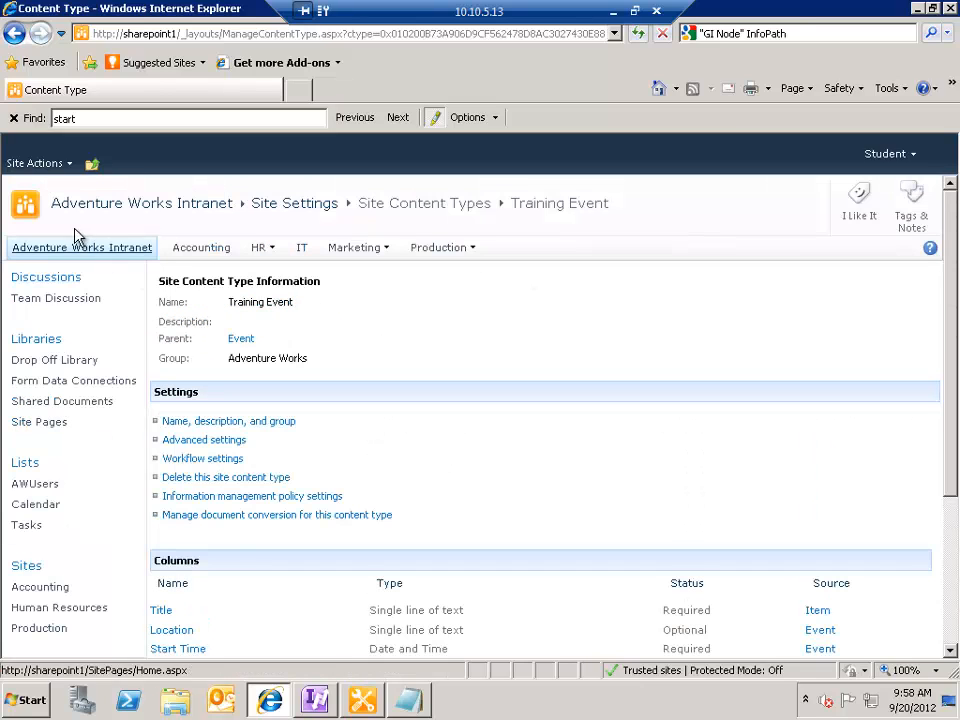
# Step: Go to the Production site's Calendar and check which event types are offered for new events
pyautogui.click(435, 253)
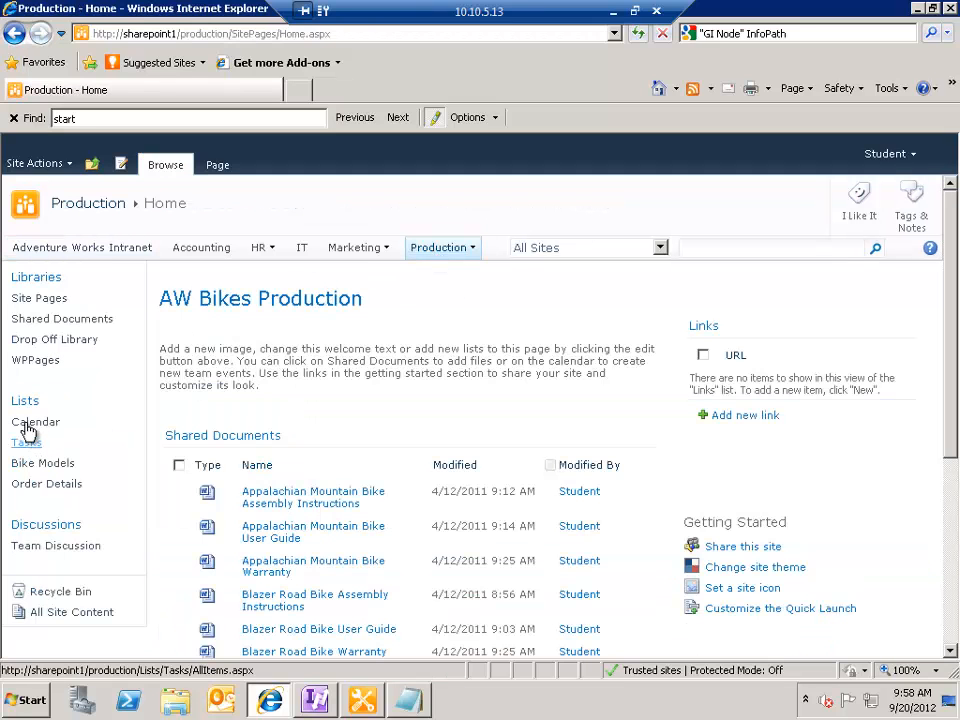
pyautogui.click(28, 422)
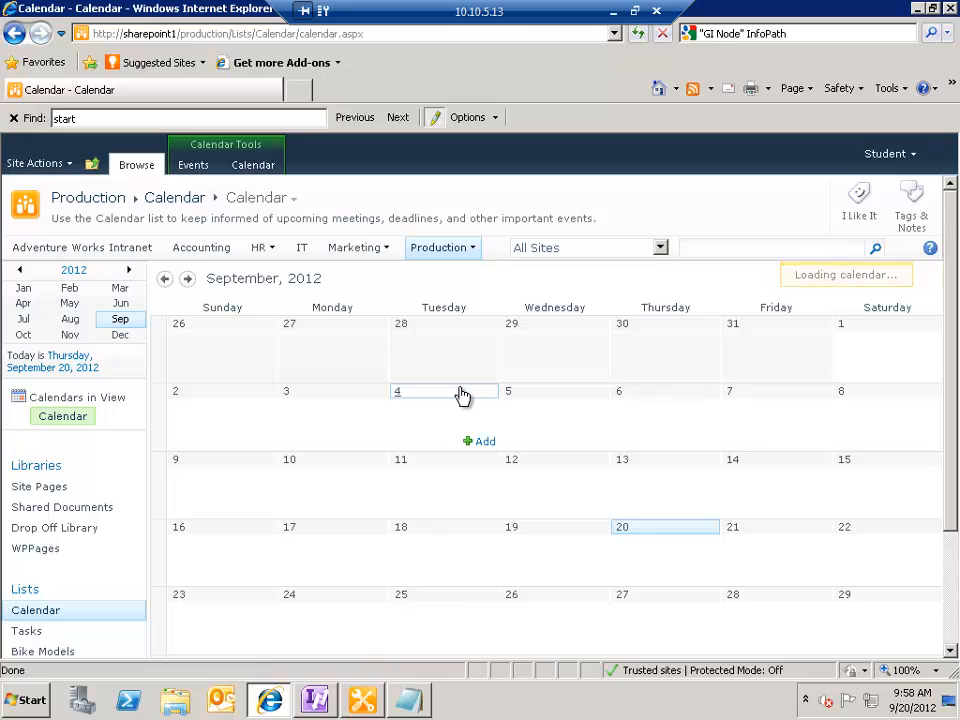
pyautogui.click(203, 170)
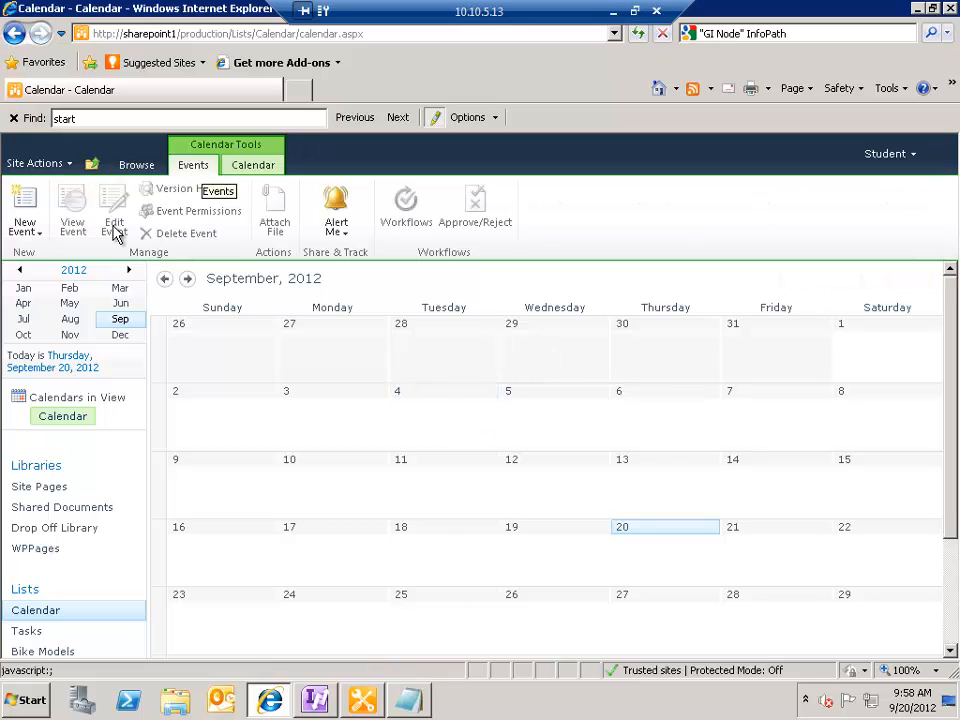
pyautogui.click(28, 230)
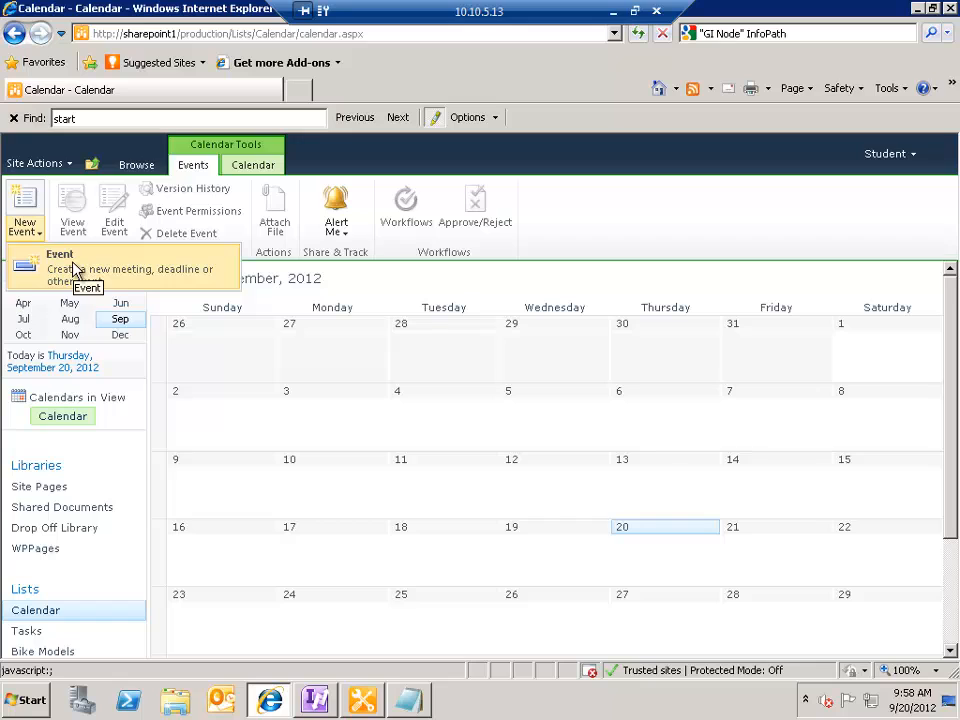
# Step: Open the Production calendar's list settings, look over its content types, and check the advanced settings
pyautogui.click(259, 174)
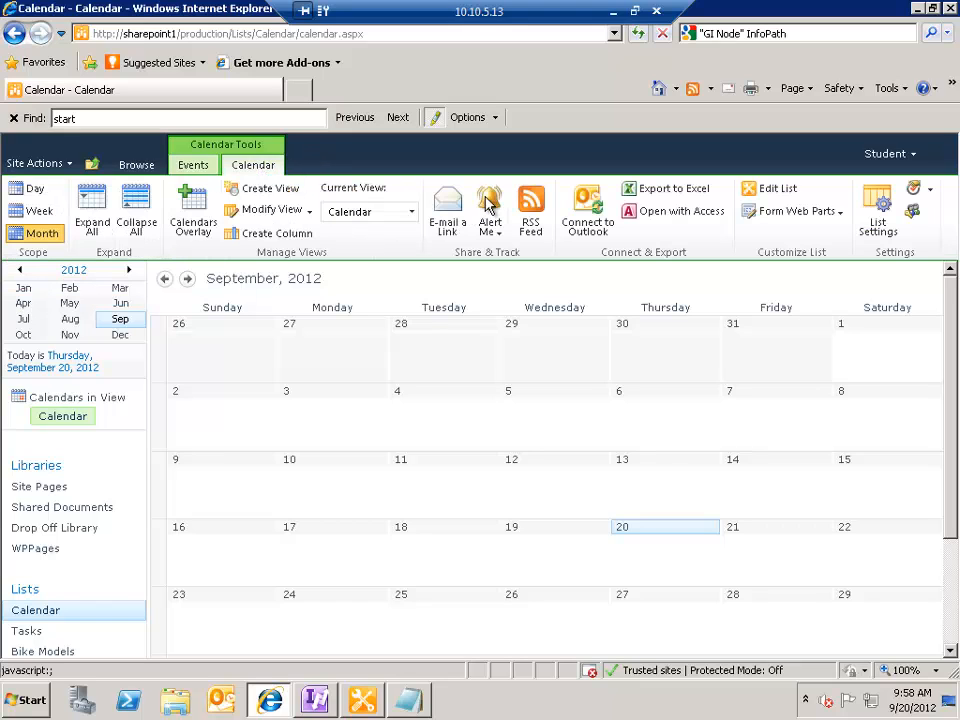
pyautogui.click(880, 215)
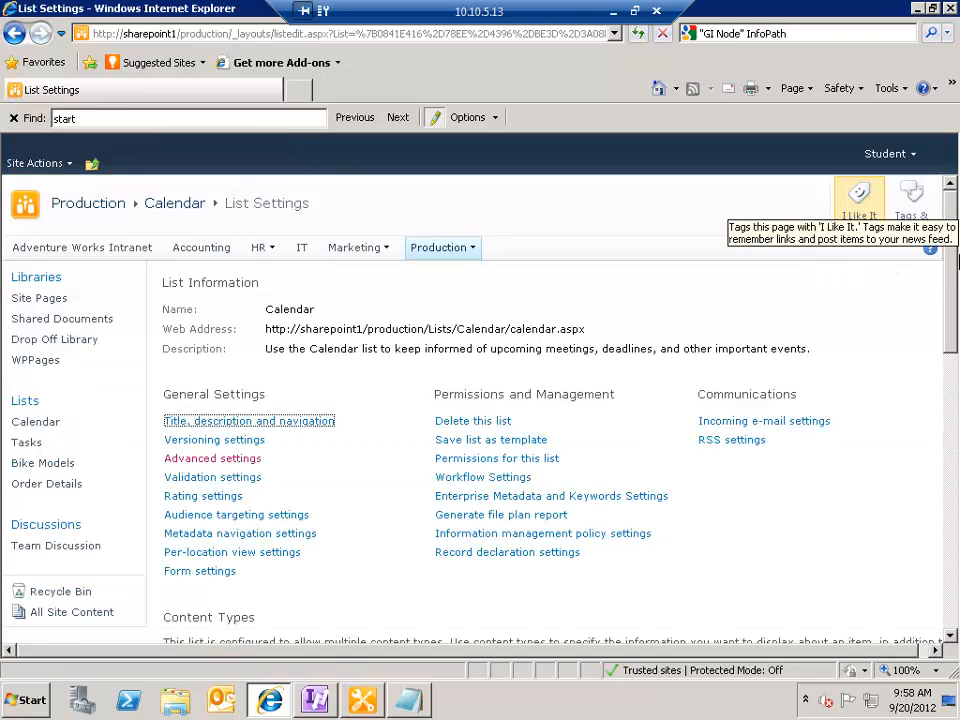
pyautogui.moveTo(957, 255); pyautogui.dragTo(955, 382)
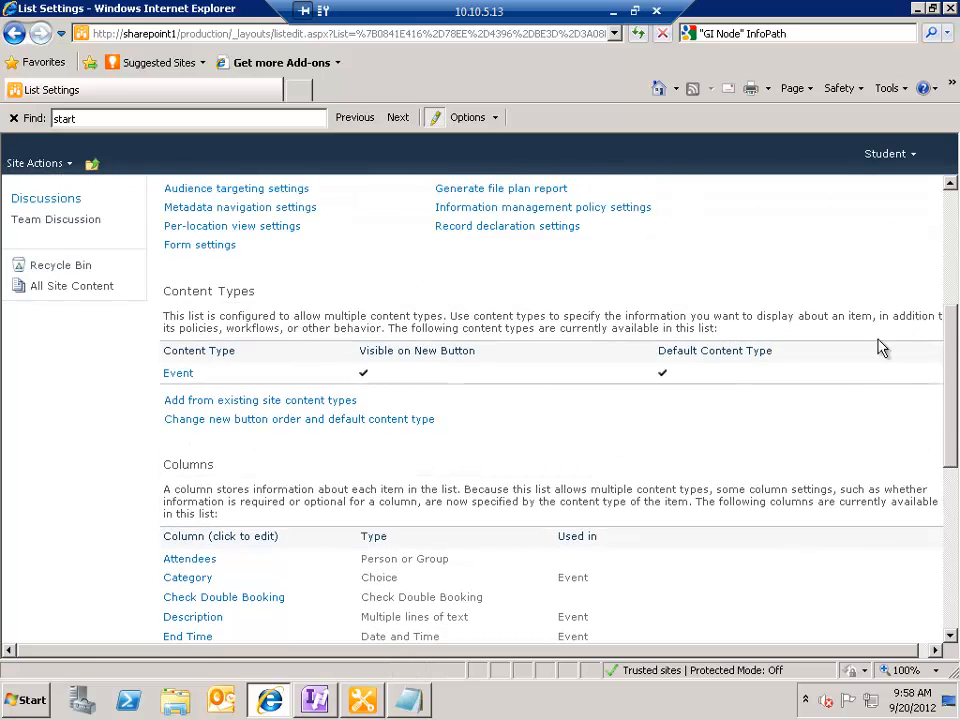
pyautogui.moveTo(953, 362); pyautogui.dragTo(951, 296)
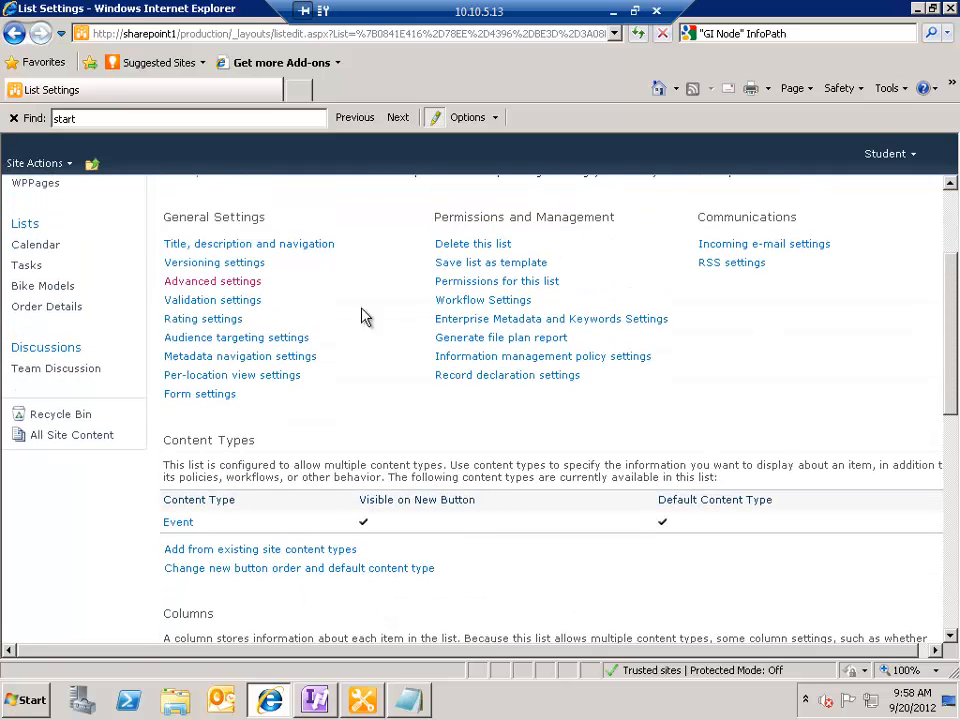
pyautogui.click(205, 290)
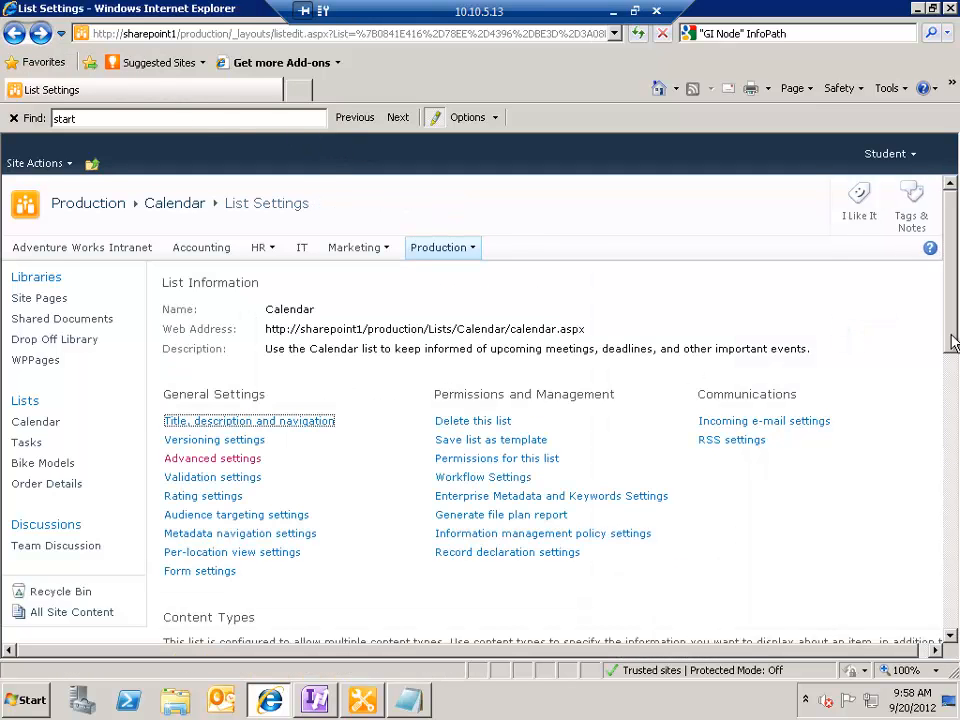
# Step: Start adding existing site content types to the Production calendar and list only the Adventure Works group
pyautogui.scroll(-8, 952, 420)
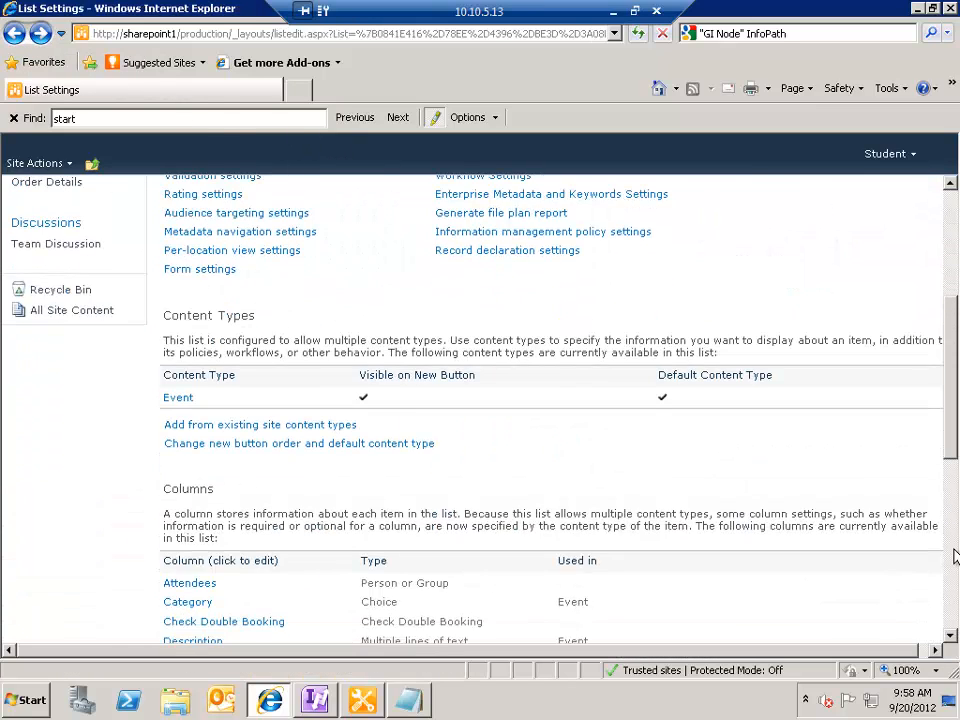
pyautogui.scroll(5, 940, 380)
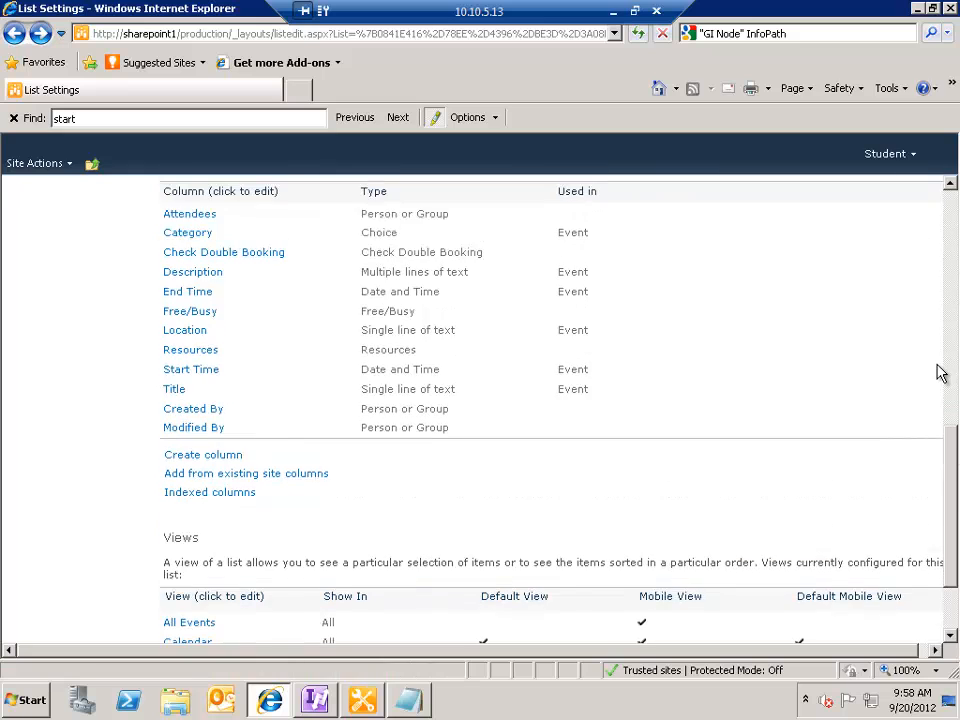
pyautogui.scroll(2, 938, 332)
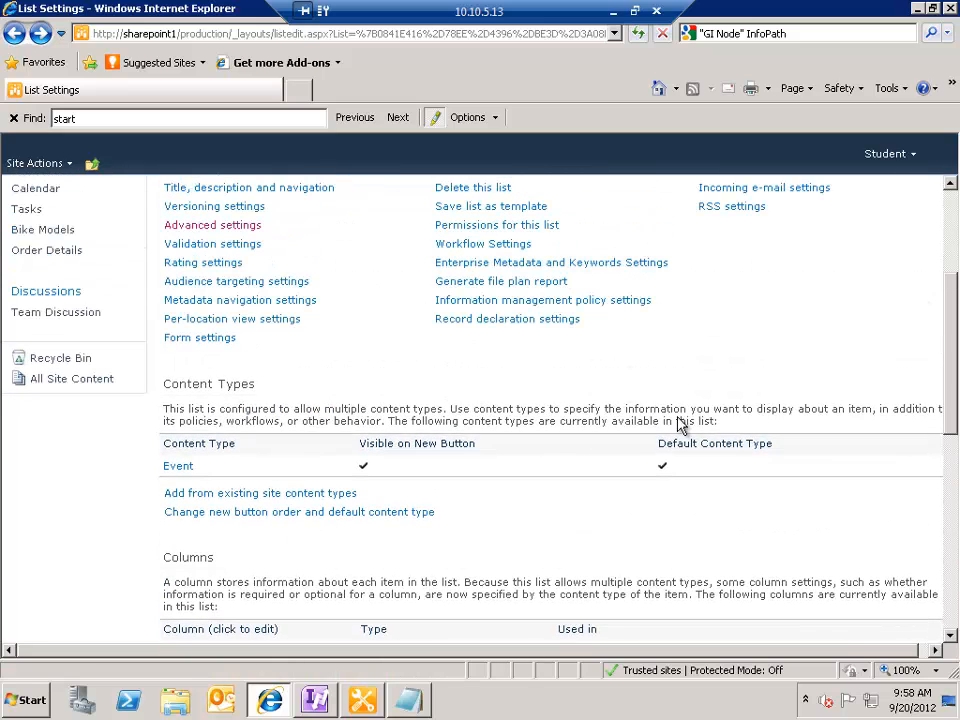
pyautogui.click(257, 500)
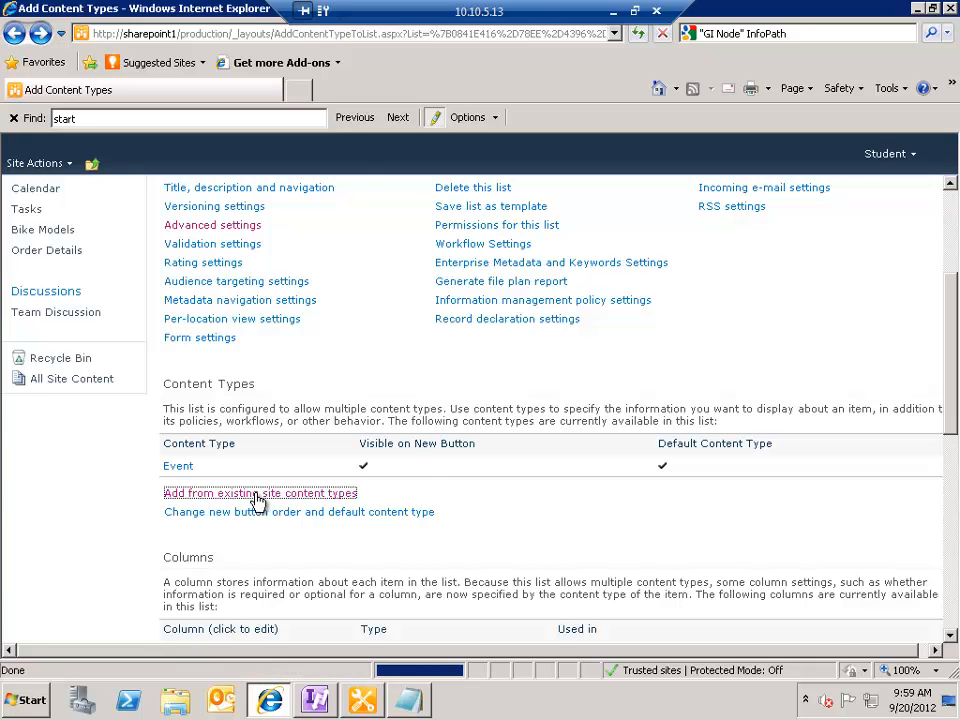
pyautogui.click(472, 298)
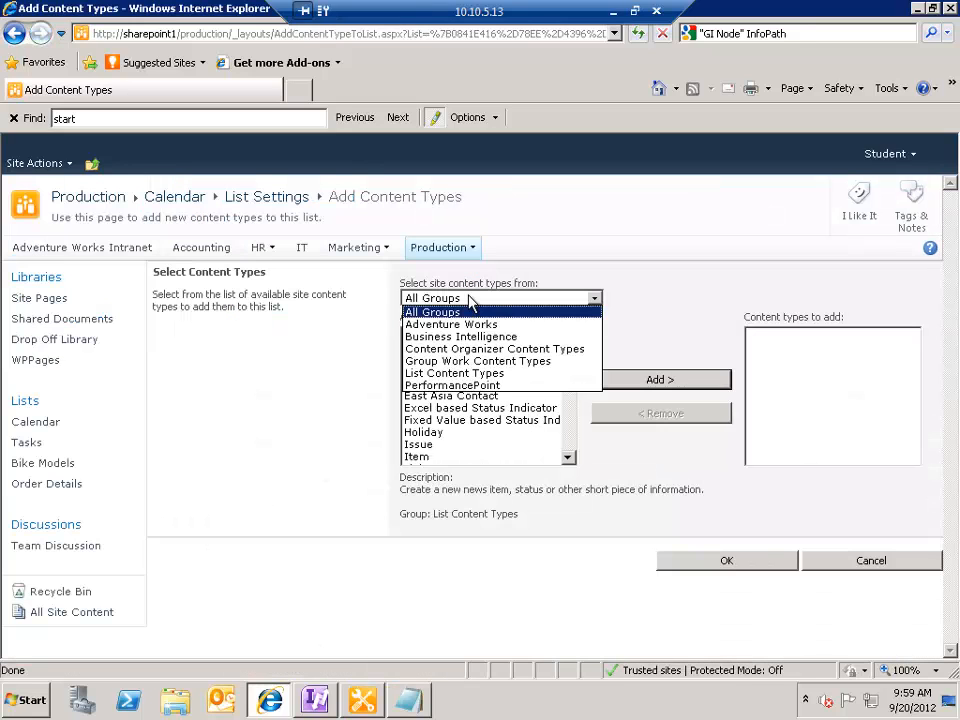
pyautogui.click(466, 325)
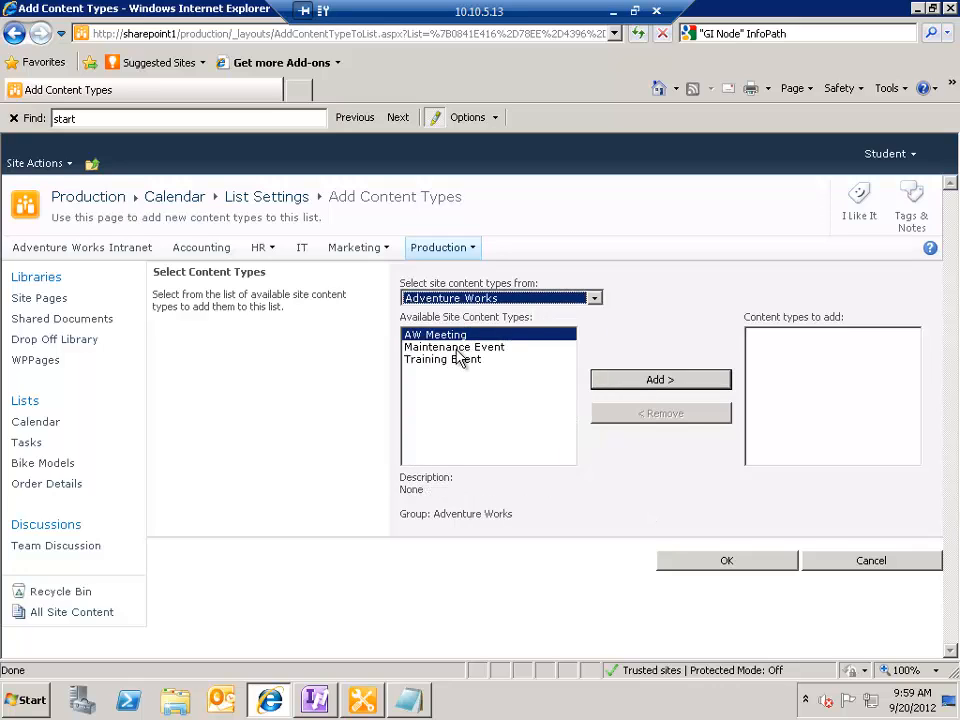
# Step: Add the Maintenance Event and Training Event content types to the Production calendar
pyautogui.click(455, 348)
pyautogui.click(626, 382)
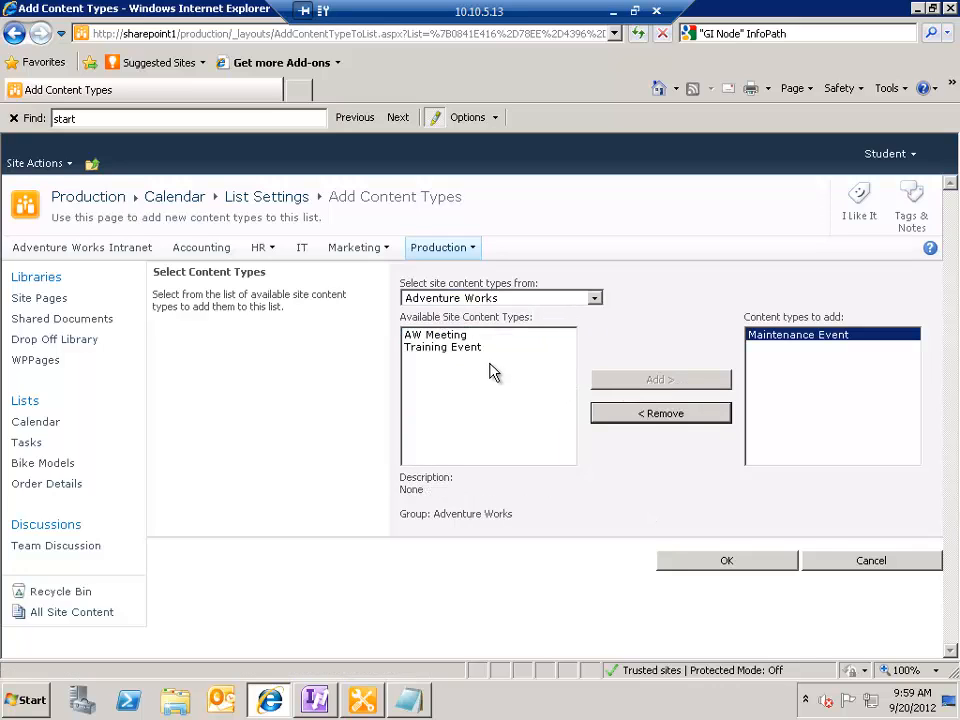
pyautogui.click(472, 350)
pyautogui.click(626, 384)
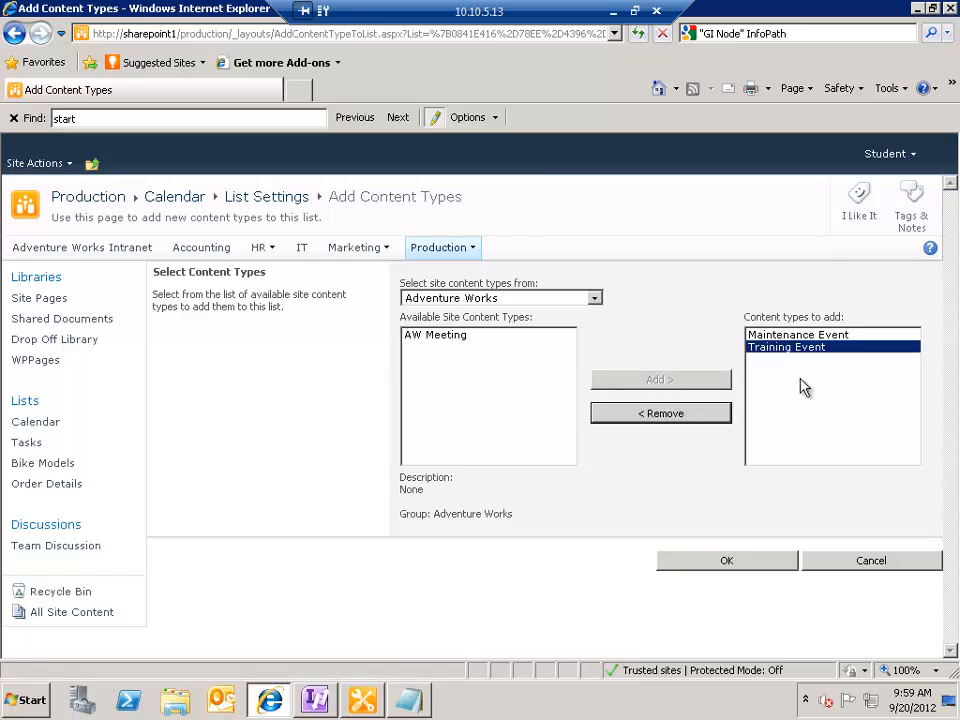
pyautogui.click(730, 567)
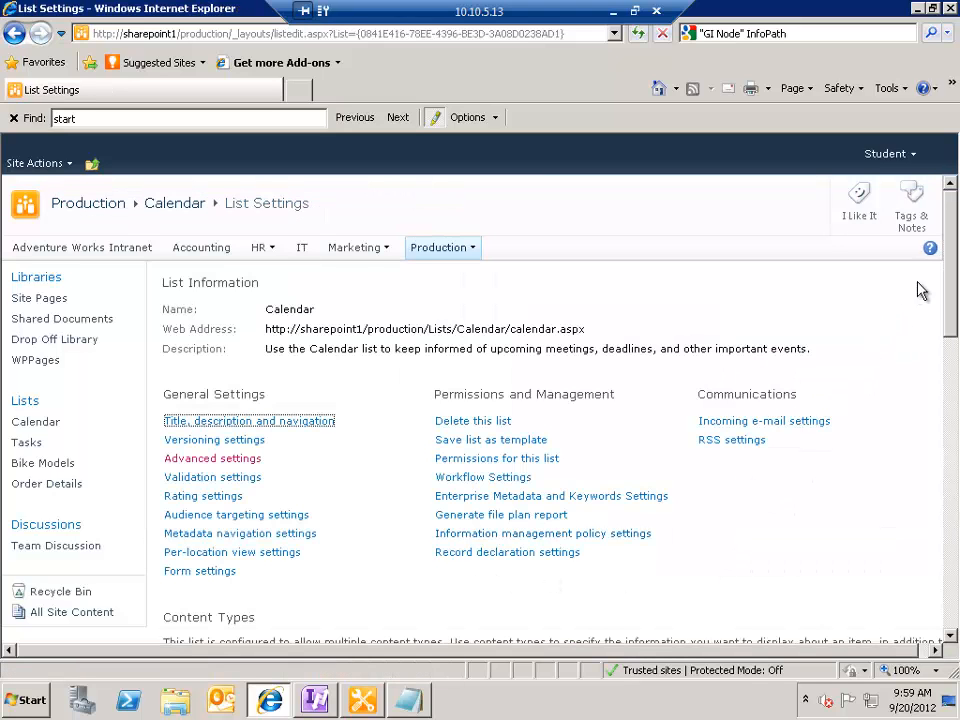
# Step: Review the calendar's content types and which content types each of its columns is used in
pyautogui.moveTo(955, 265); pyautogui.dragTo(949, 431)
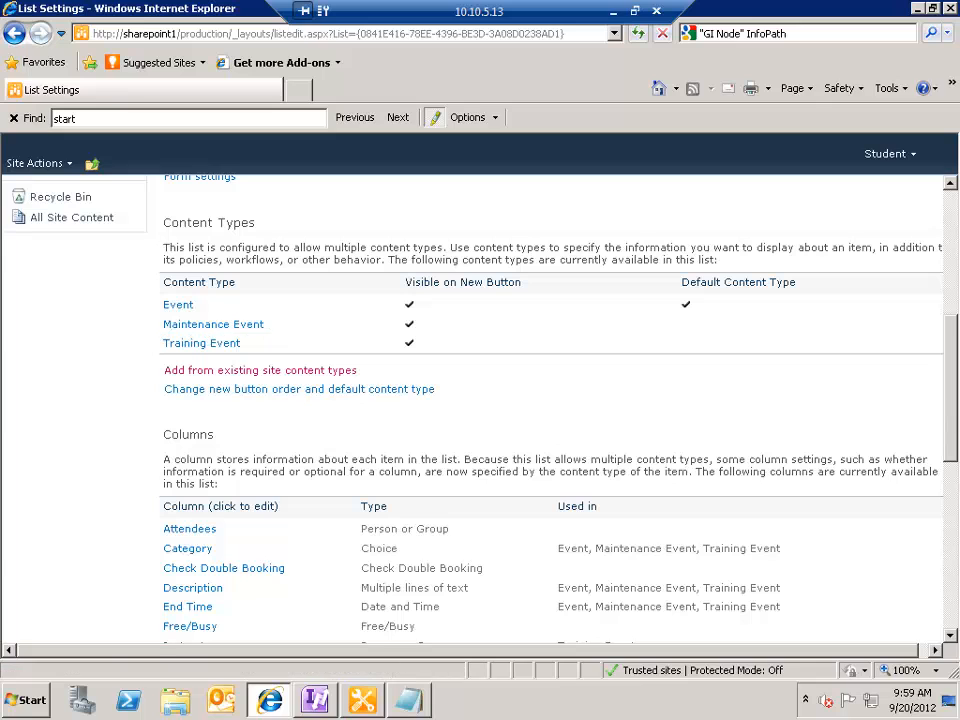
pyautogui.moveTo(953, 408); pyautogui.dragTo(955, 483)
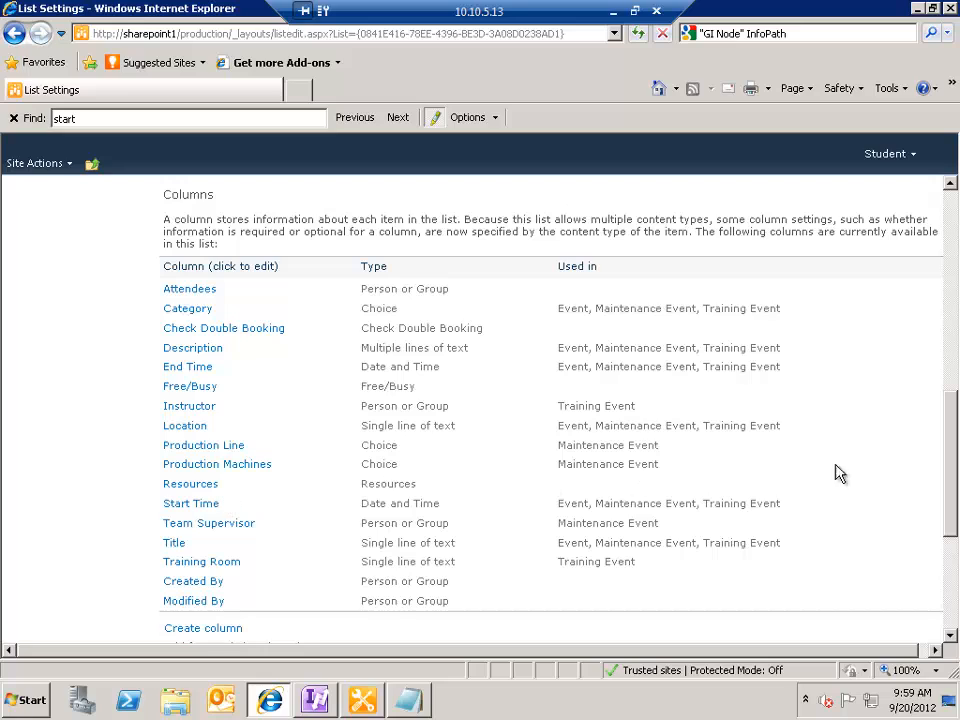
pyautogui.scroll(-2, 941, 476)
pyautogui.scroll(10, 935, 499)
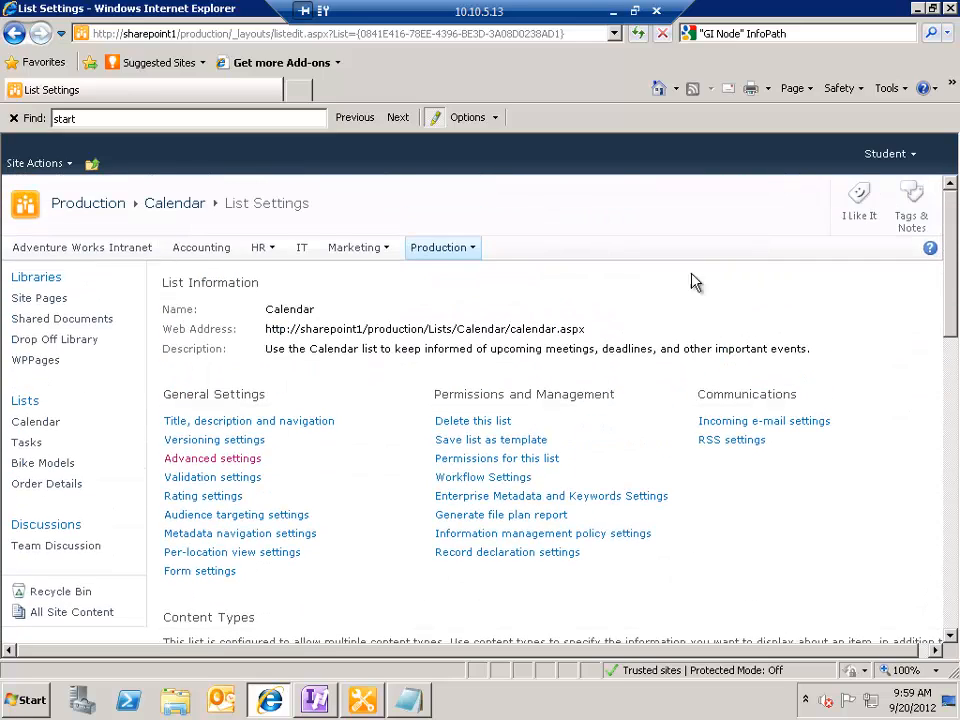
# Step: Return to the Production calendar and start a new Maintenance Event titled Annual Maintenance on Cog Cutter
pyautogui.click(176, 205)
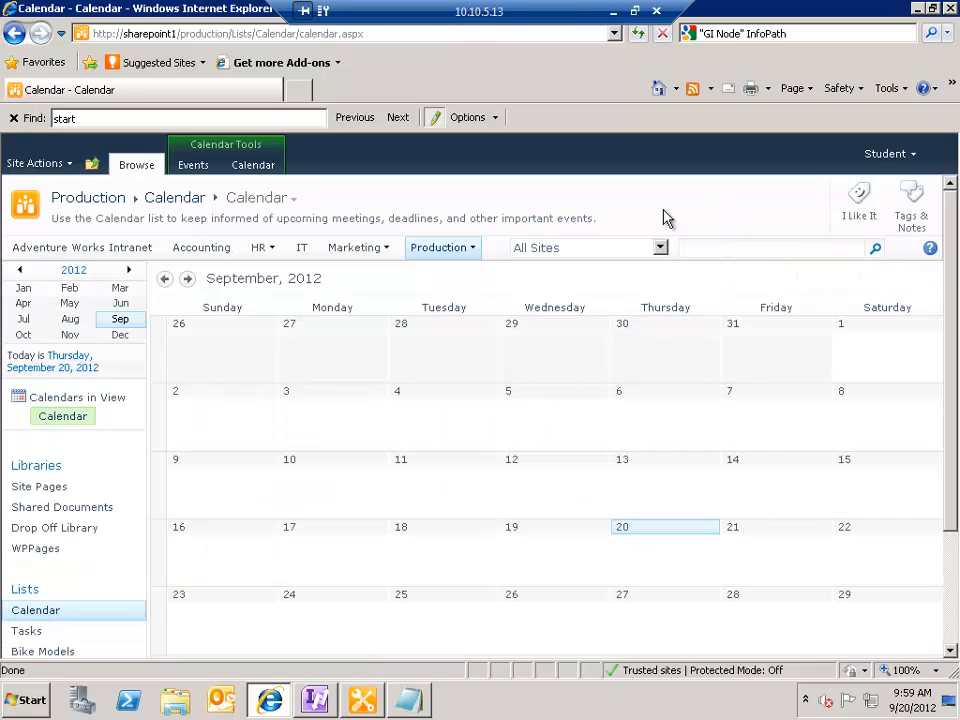
pyautogui.click(198, 168)
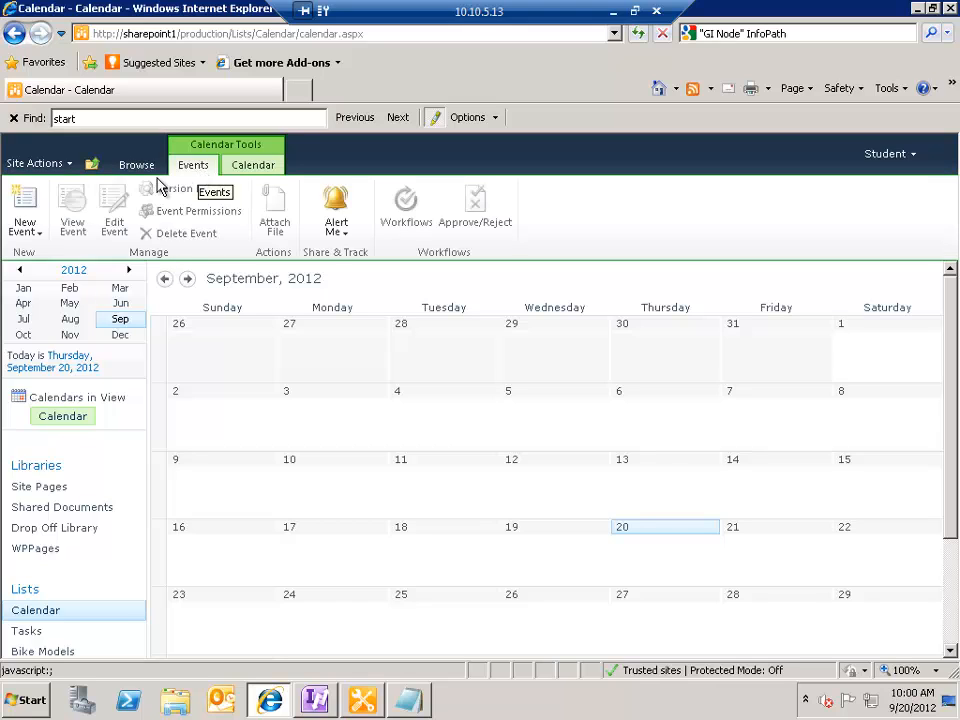
pyautogui.click(34, 233)
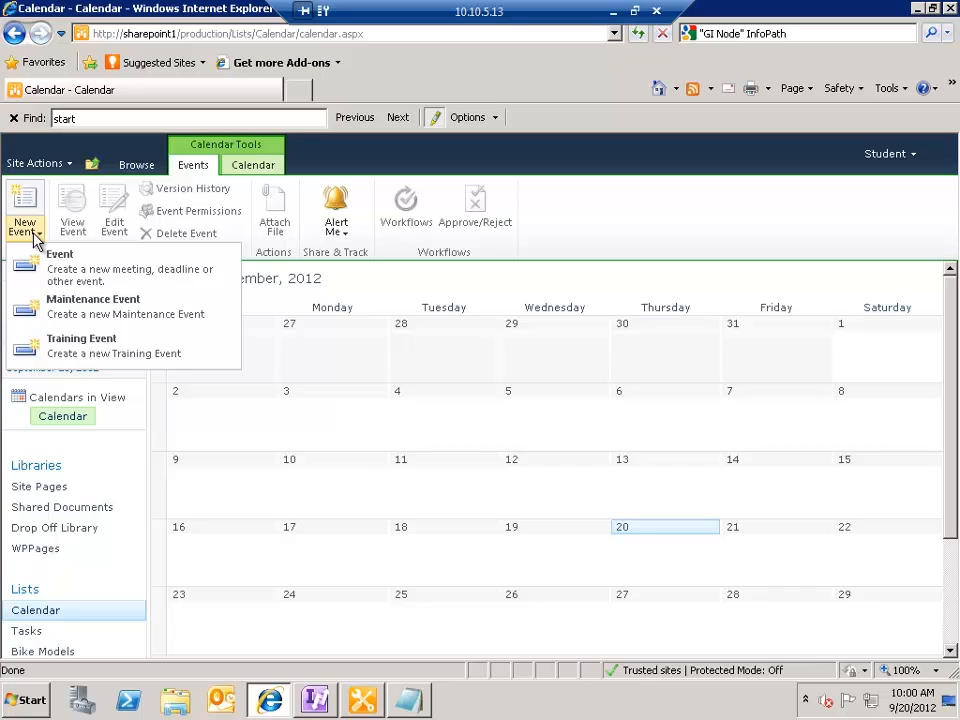
pyautogui.click(90, 312)
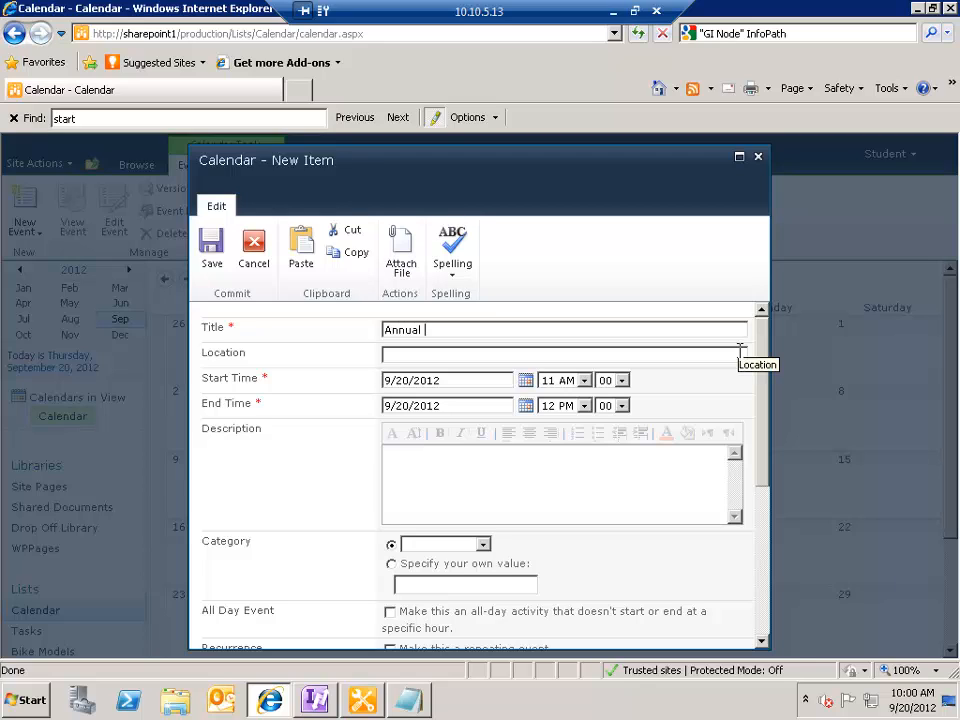
pyautogui.write('Maintenance on Cog Cutter')
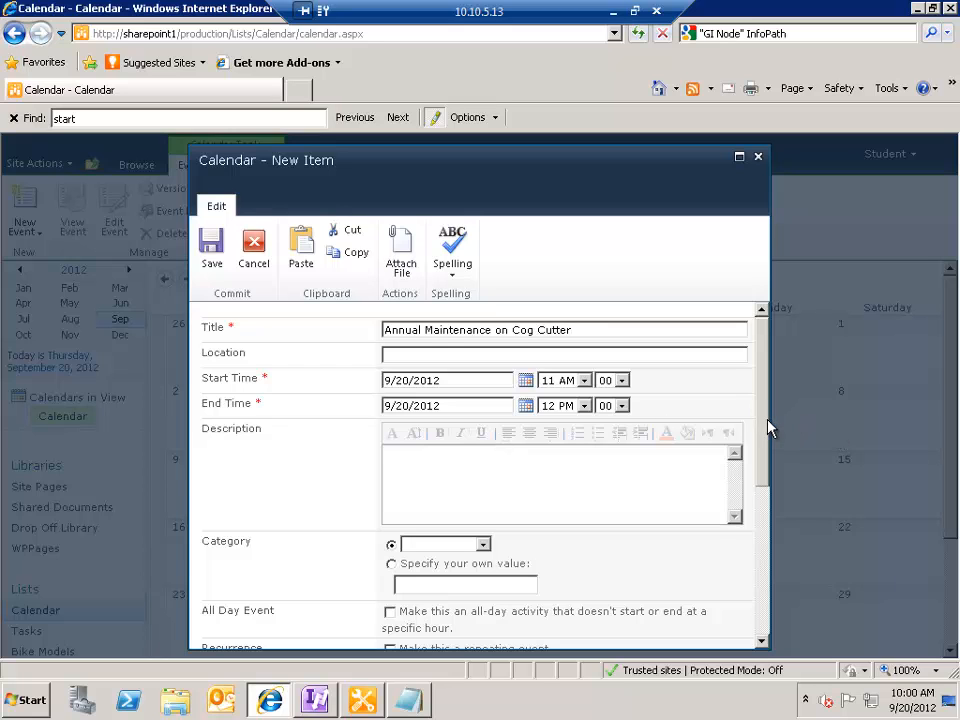
# Step: Assign the maintenance event to Line #1, Line #2 and the Cog Cutter, enter the team supervisor's name, and save it
pyautogui.moveTo(766, 430); pyautogui.dragTo(773, 599)
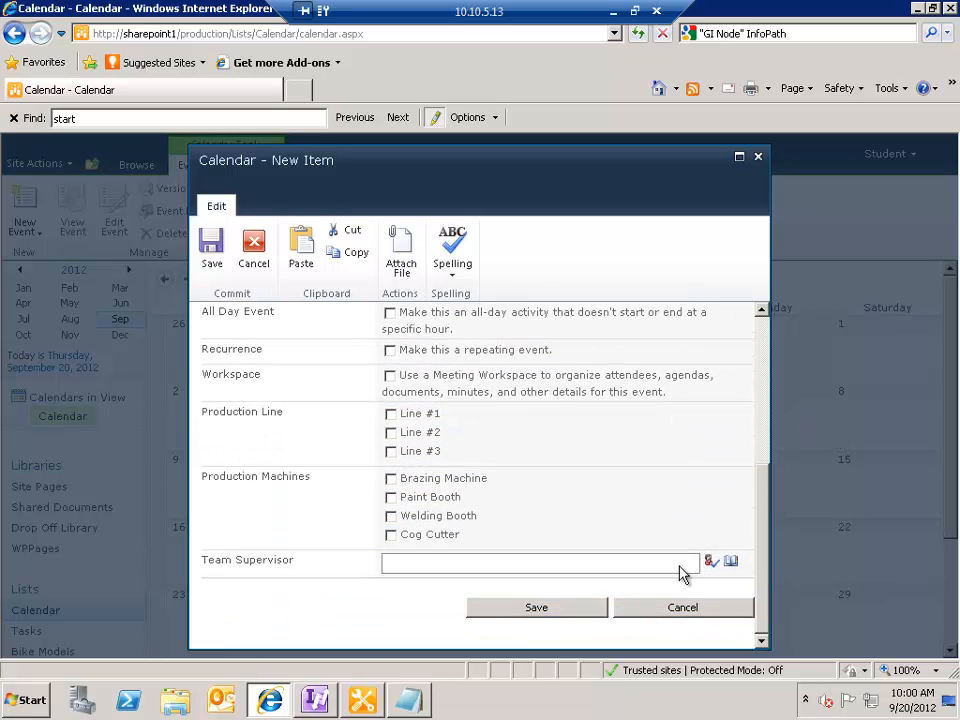
pyautogui.click(392, 414)
pyautogui.click(396, 433)
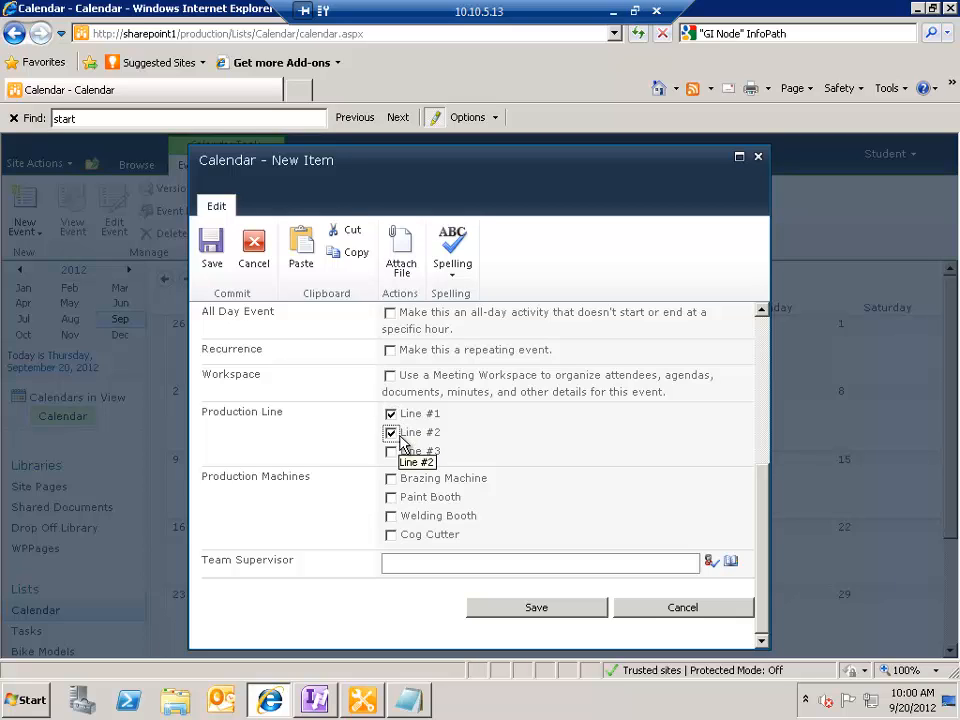
pyautogui.click(391, 535)
pyautogui.click(400, 570)
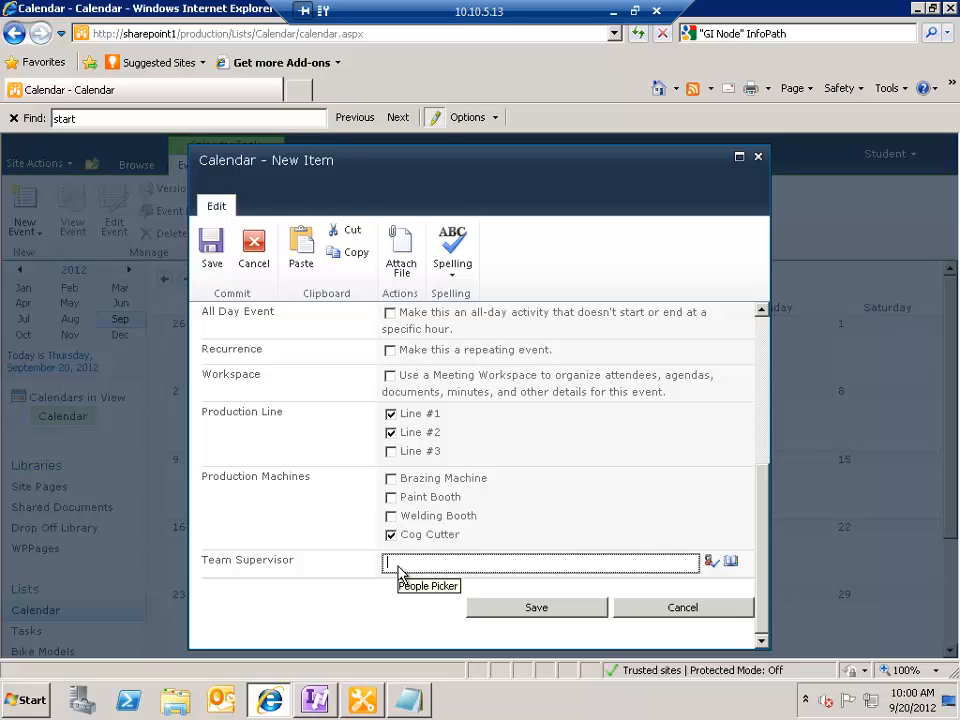
pyautogui.write('dianna')
pyautogui.hotkey('ctrl', 'k')
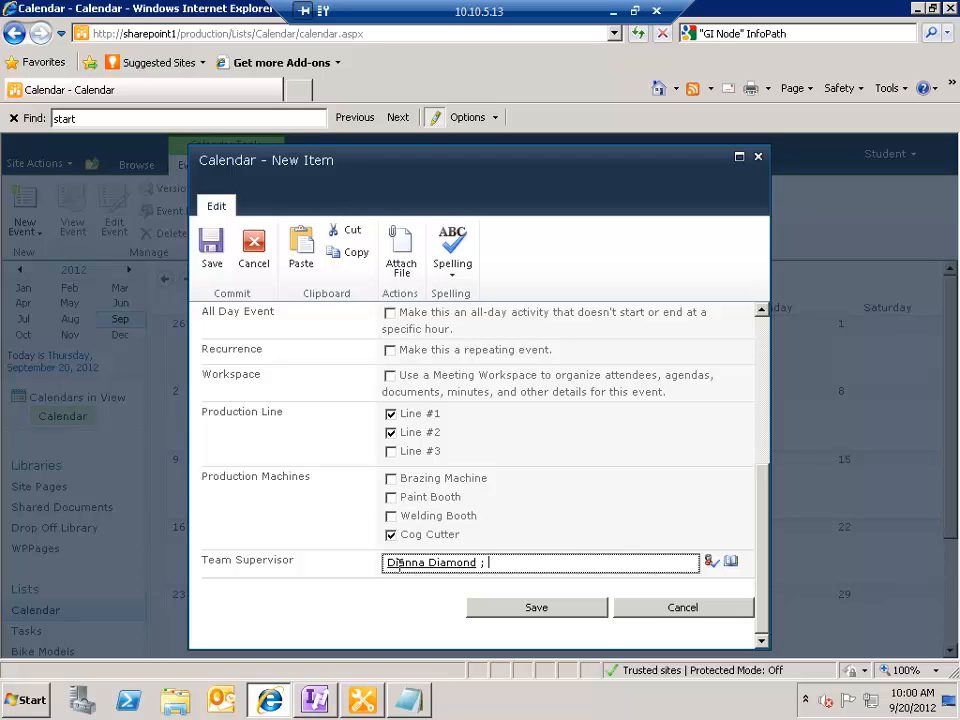
pyautogui.click(514, 609)
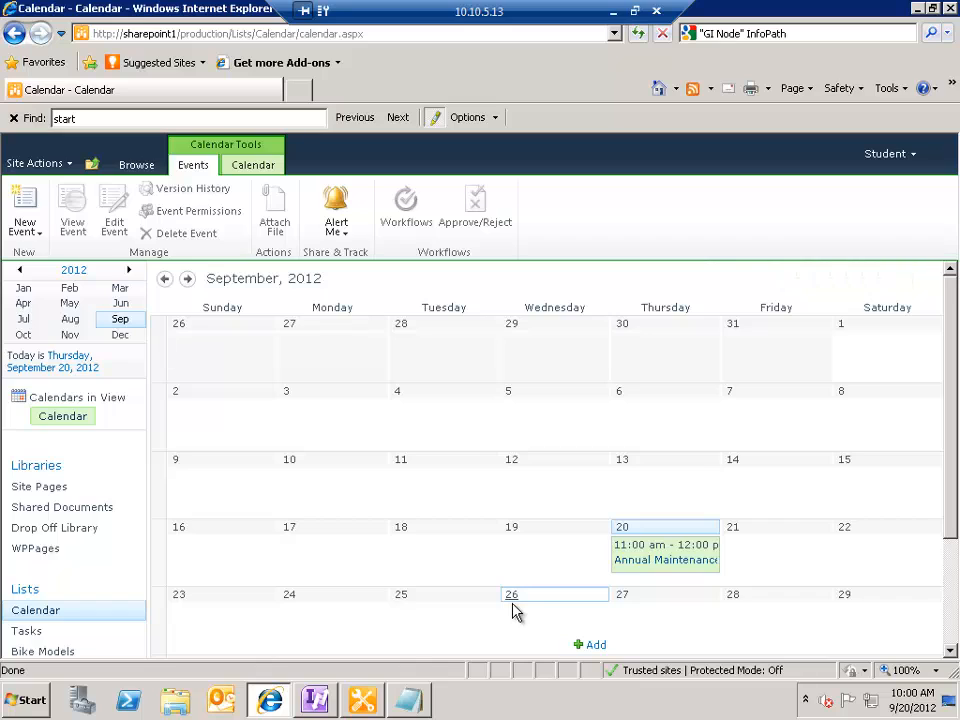
# Step: Start a new Training Event in the Production calendar titled How to Add things to the Production Calendar
pyautogui.click(31, 233)
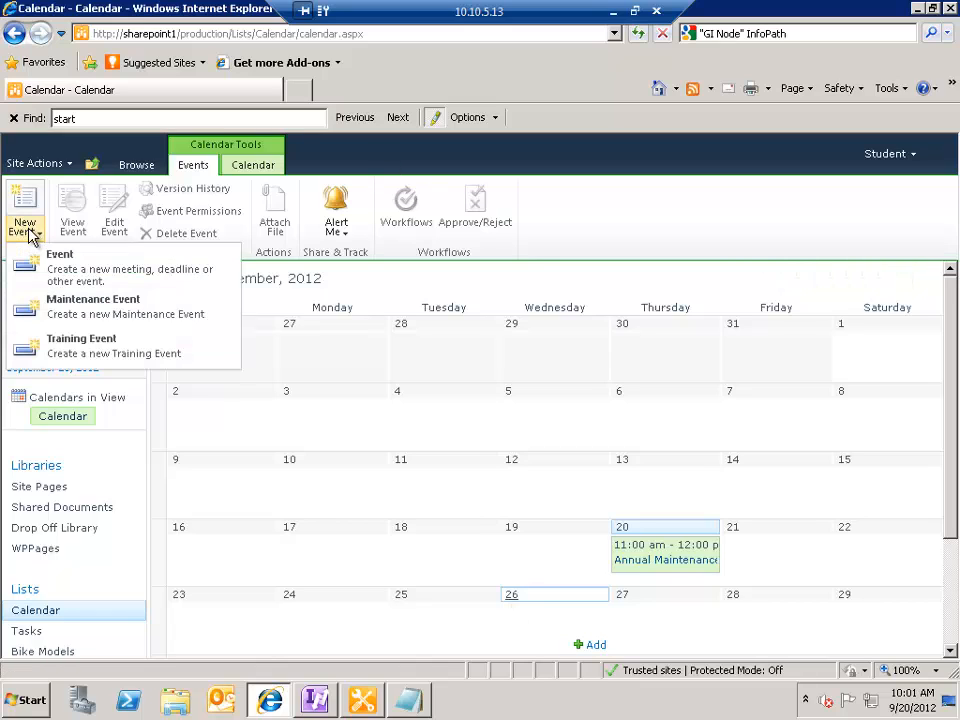
pyautogui.click(88, 352)
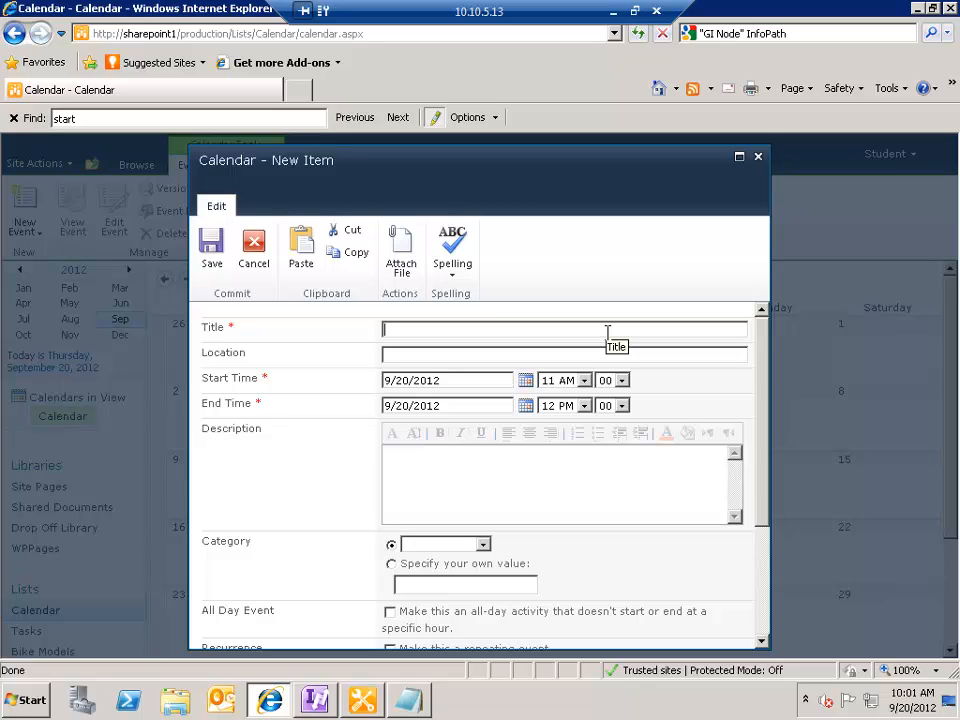
pyautogui.write('How to Add things to the')
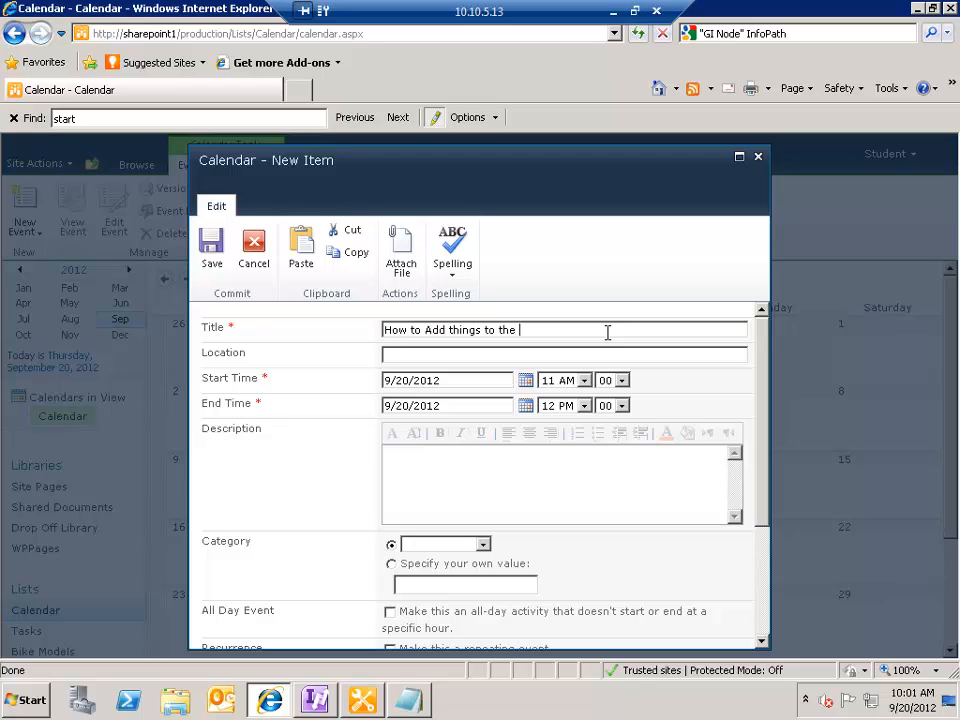
pyautogui.write('ction Calendar')
# Step: Schedule the training event on 9/21/2012 from 12 PM to 1 PM
pyautogui.click(525, 381)
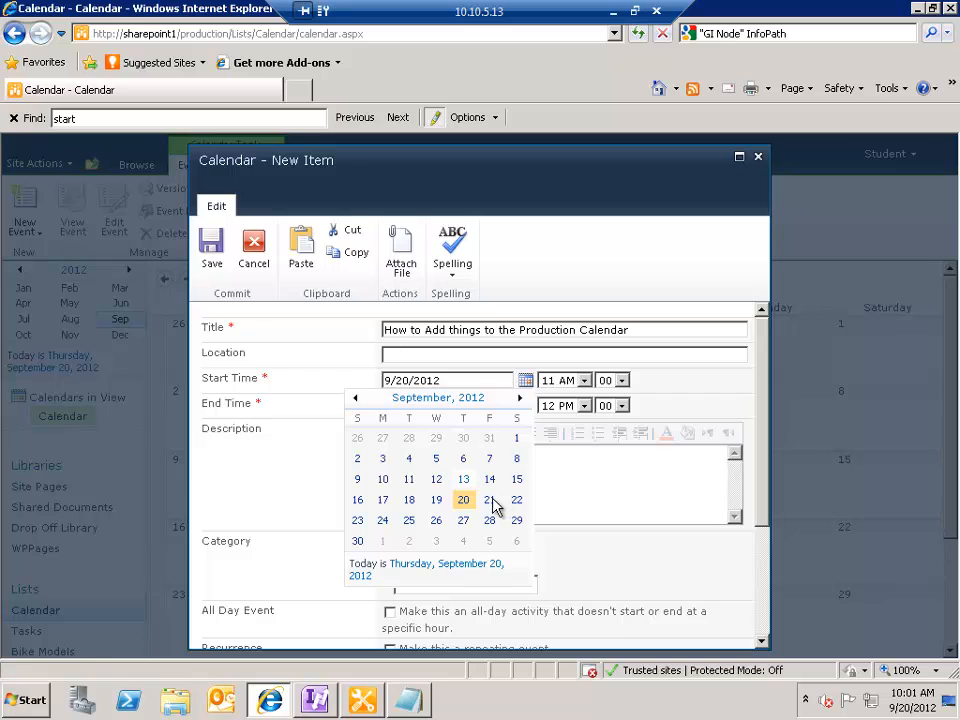
pyautogui.click(489, 503)
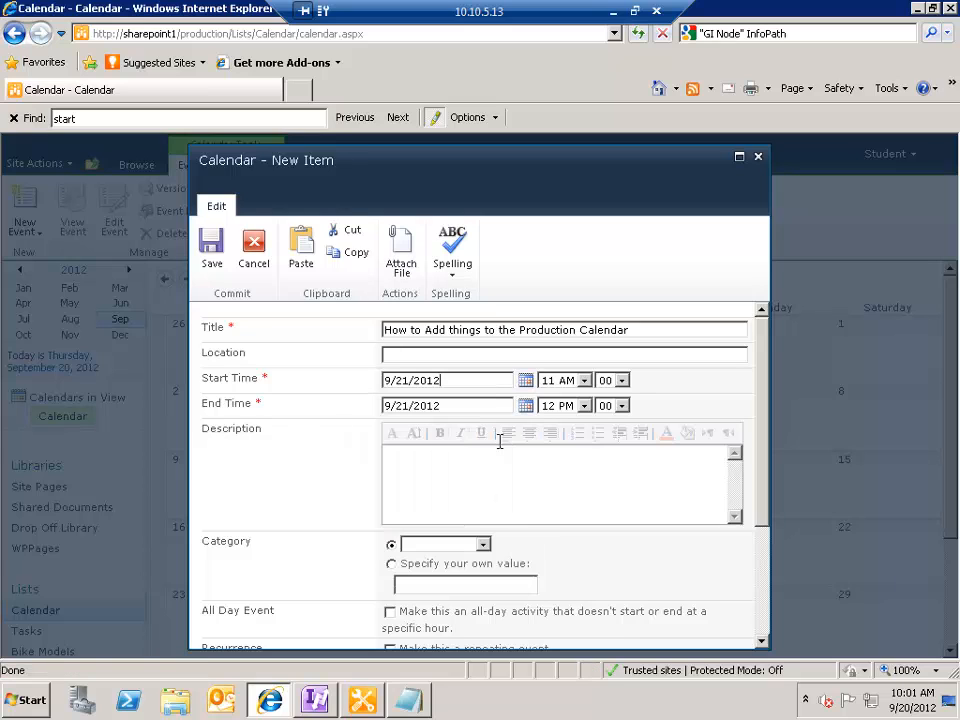
pyautogui.click(584, 381)
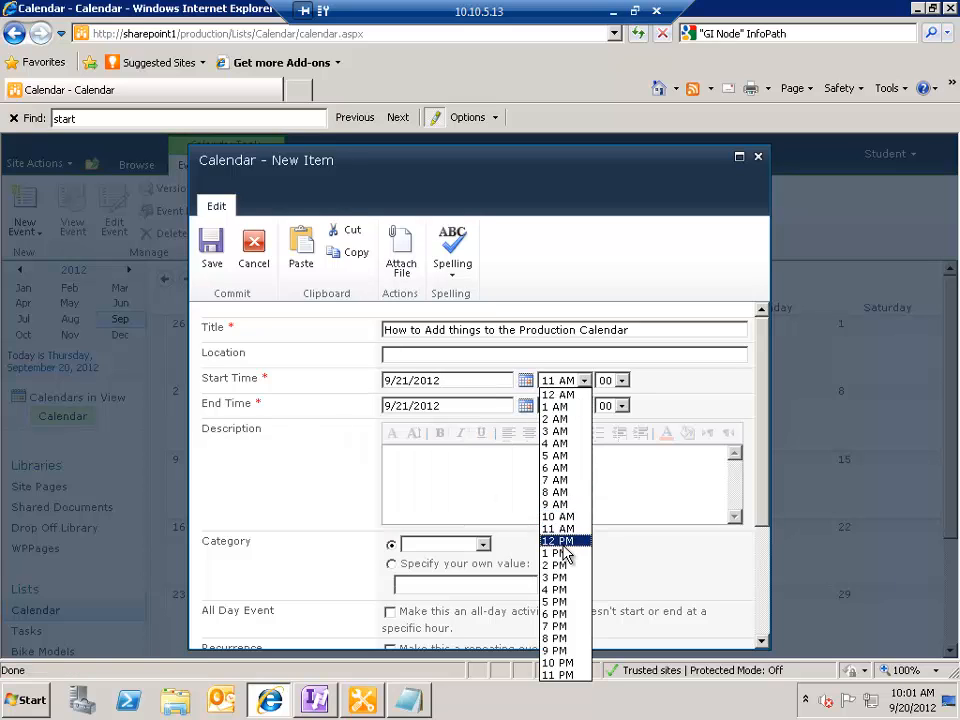
pyautogui.click(562, 542)
pyautogui.click(586, 407)
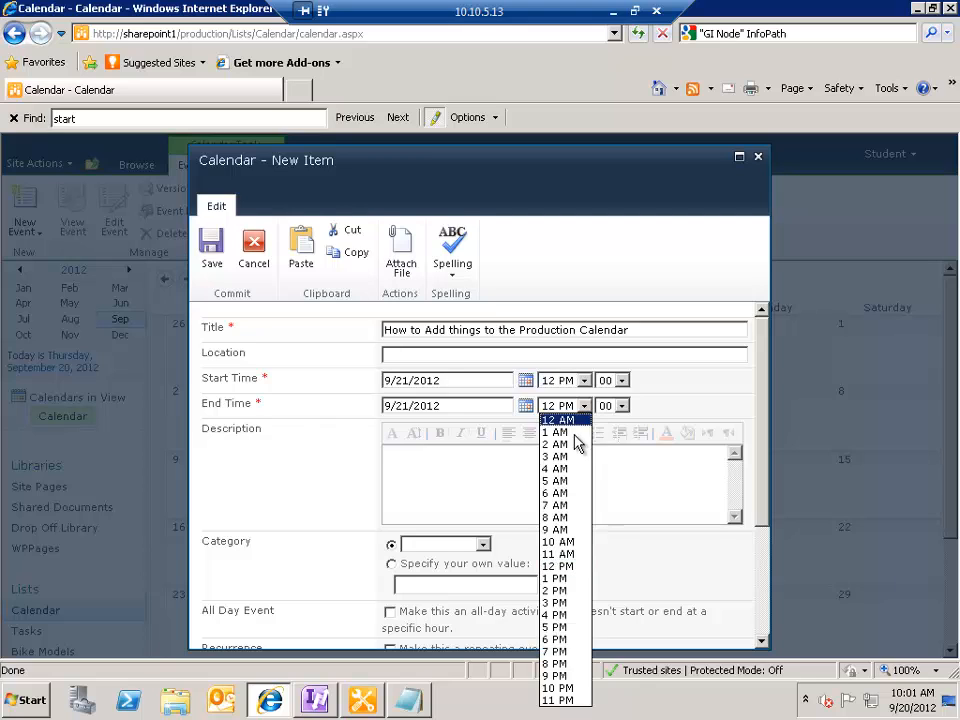
pyautogui.click(572, 433)
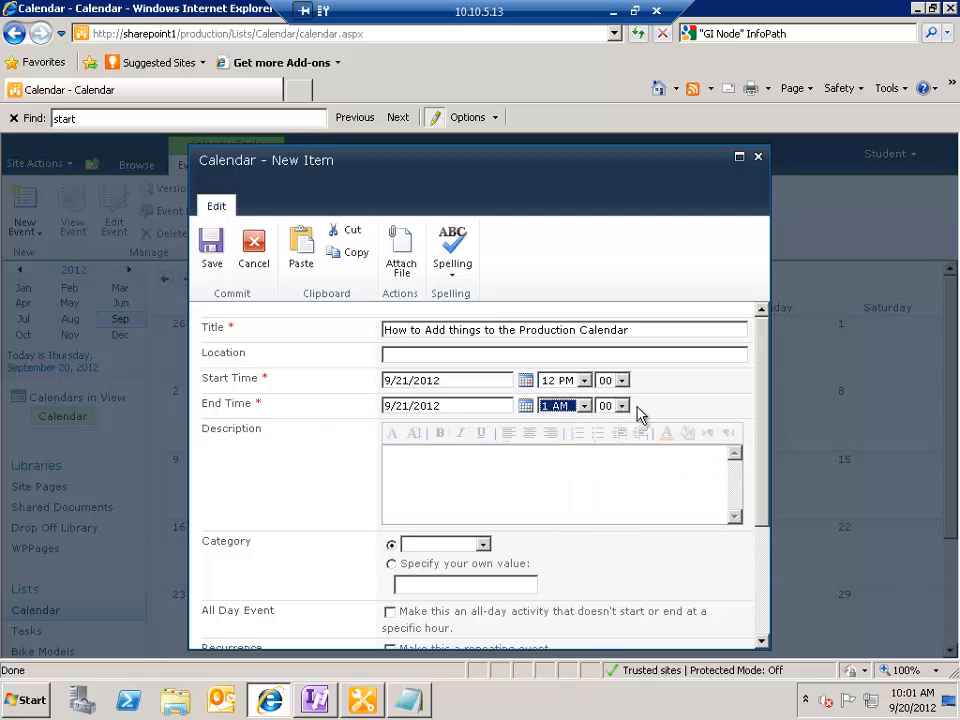
pyautogui.scroll(-1, 762, 500)
pyautogui.moveTo(760, 541); pyautogui.dragTo(760, 558)
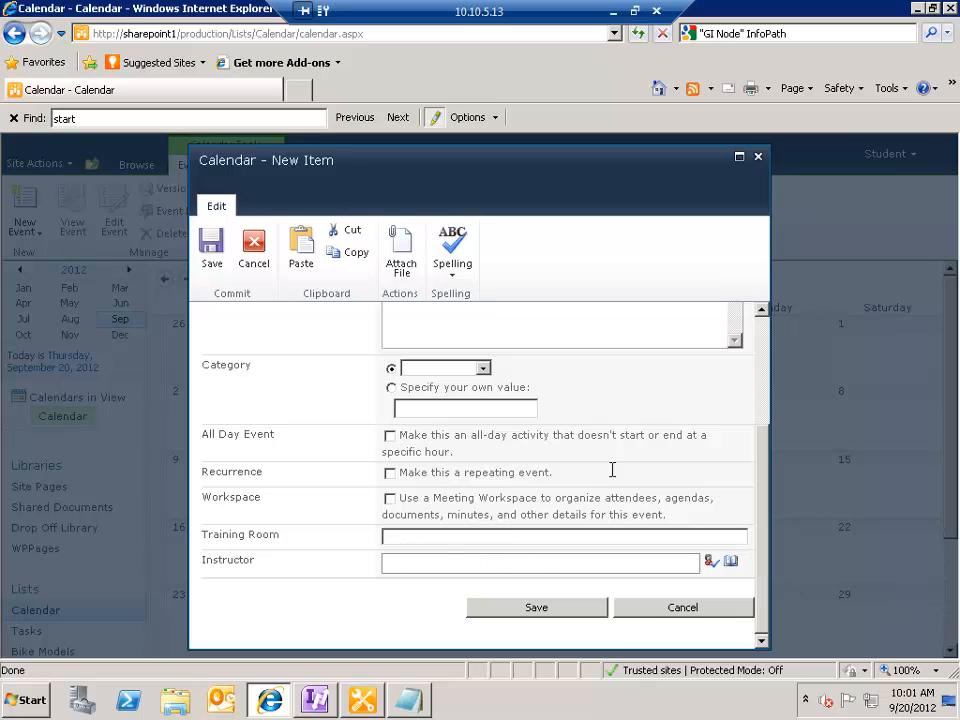
pyautogui.scroll(3, 750, 398)
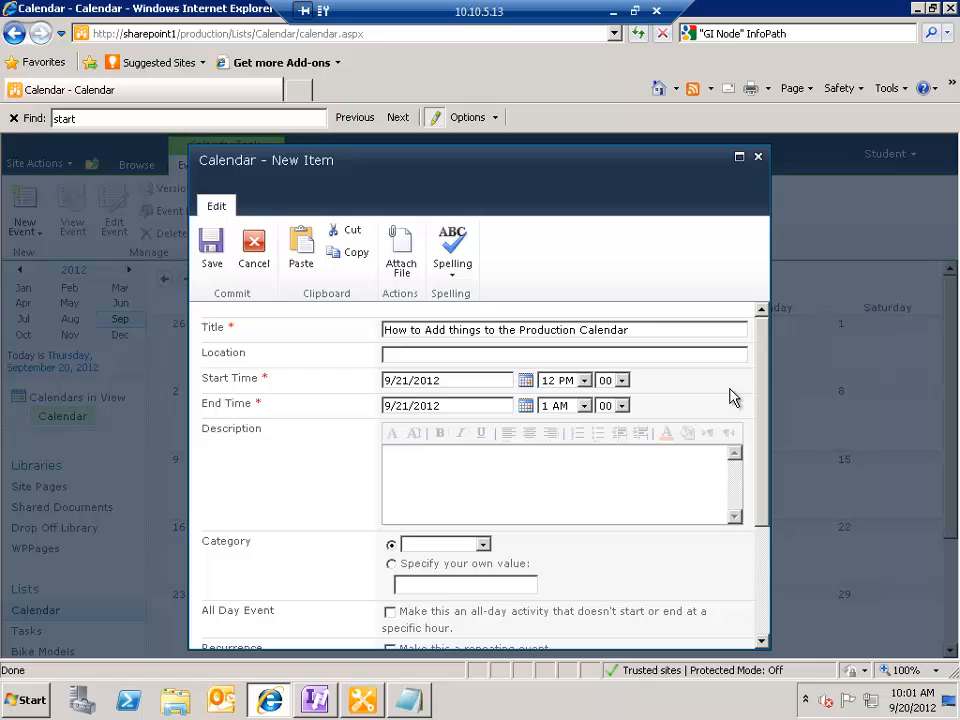
pyautogui.click(584, 405)
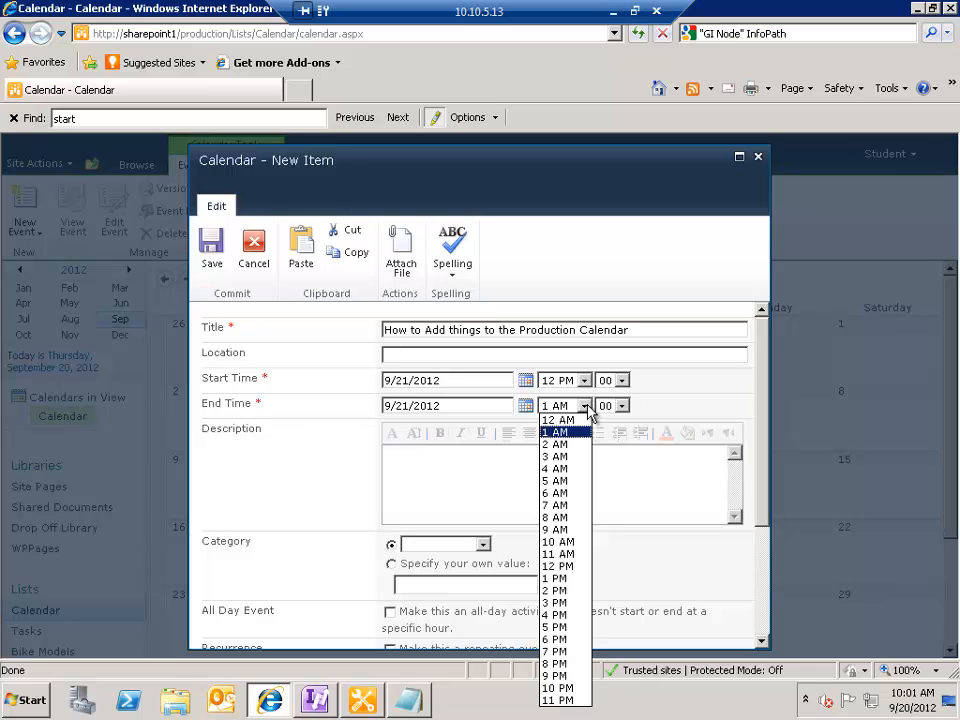
pyautogui.click(560, 578)
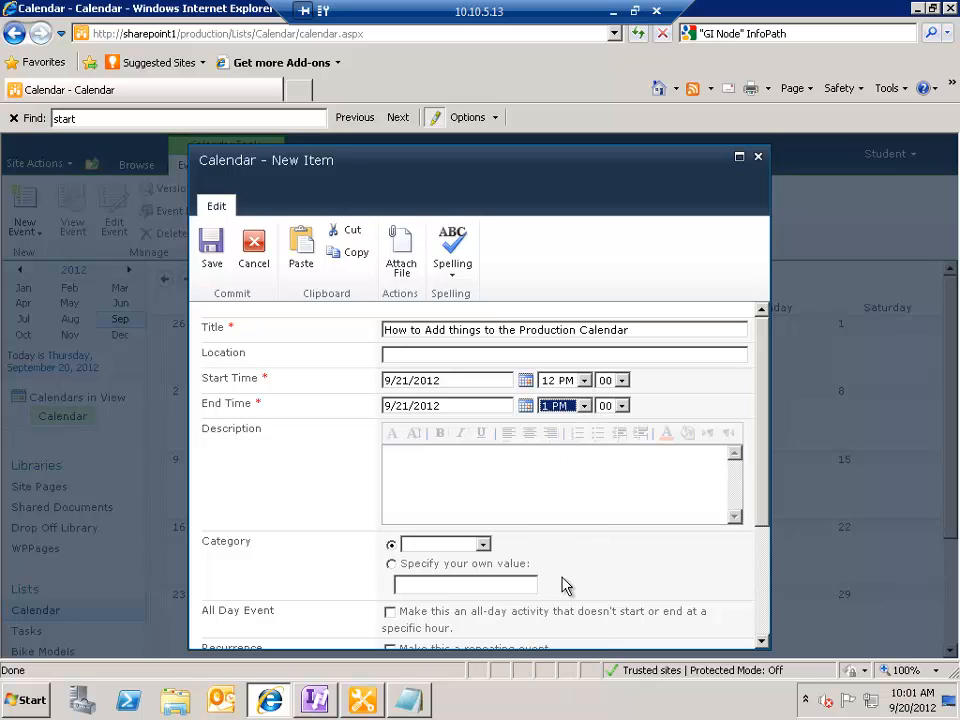
# Step: Set the training room to H-104, enter the instructor's name, and save the training event
pyautogui.moveTo(768, 462); pyautogui.dragTo(761, 636)
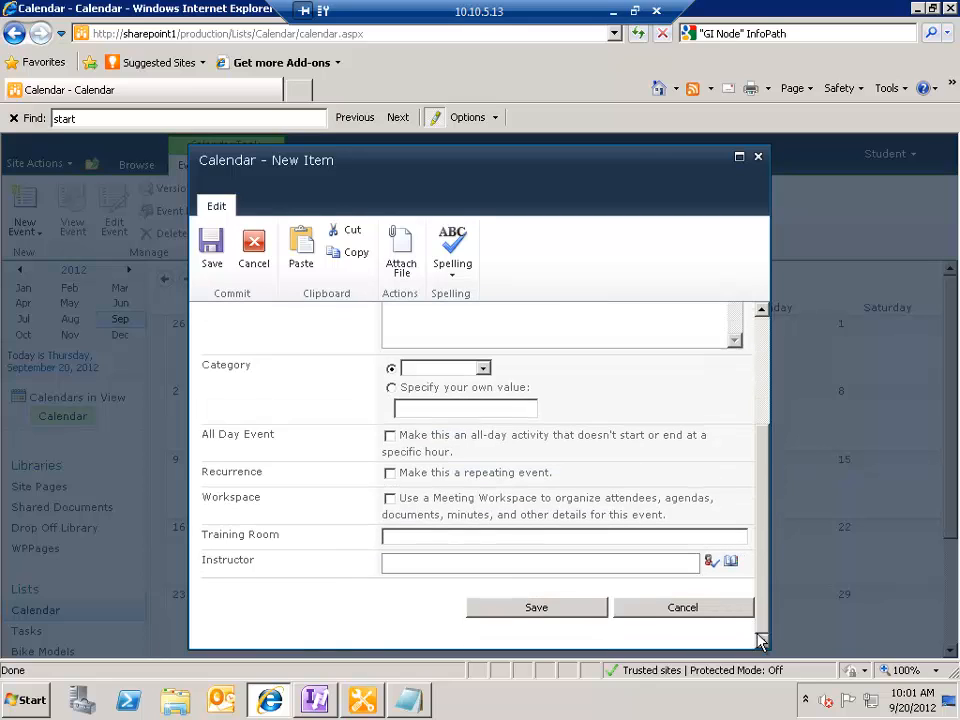
pyautogui.click(433, 538)
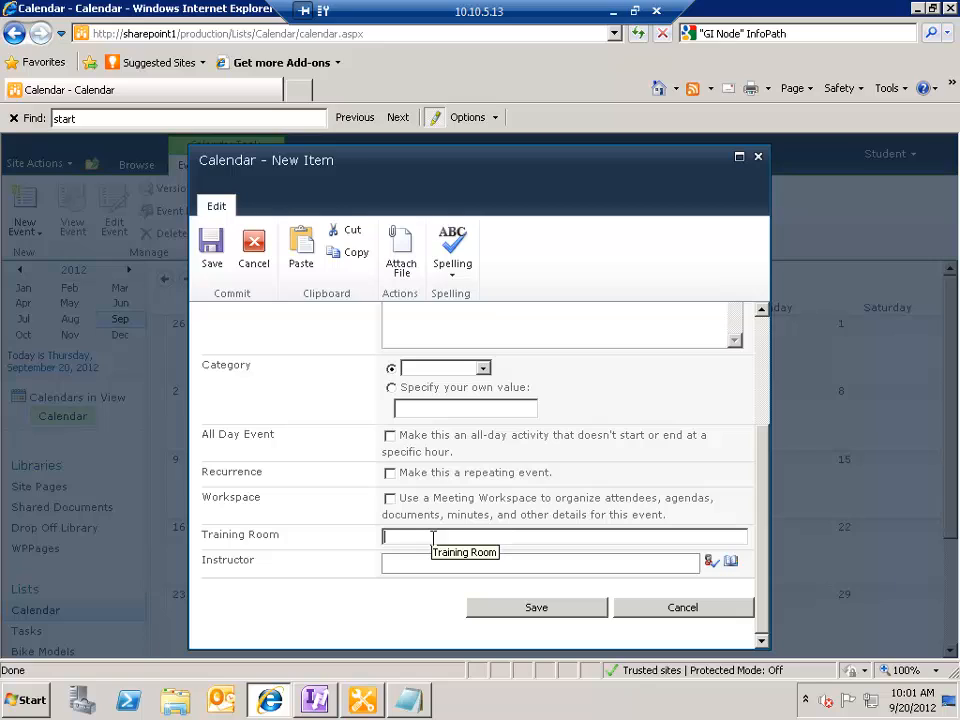
pyautogui.write('H-104')
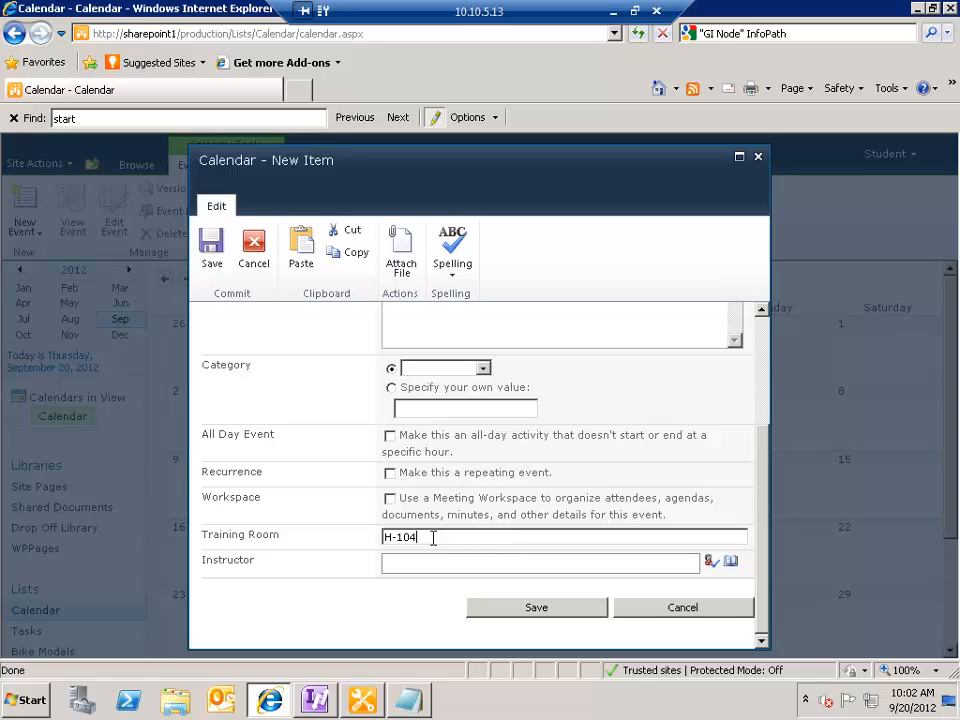
pyautogui.click(412, 566)
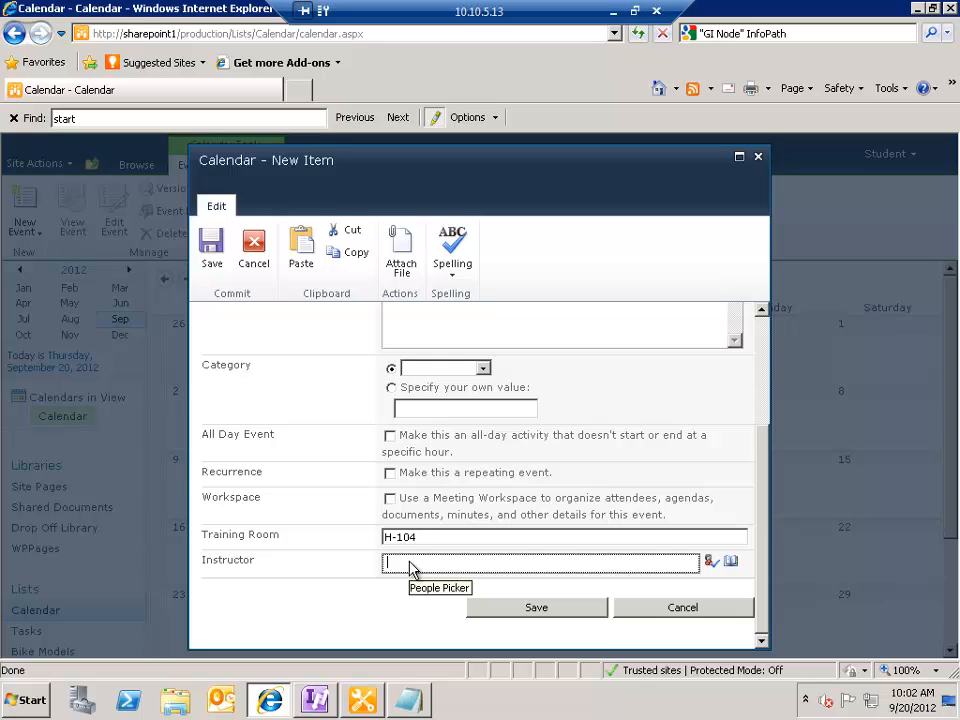
pyautogui.write('ed')
pyautogui.hotkey('ctrl', 'k')
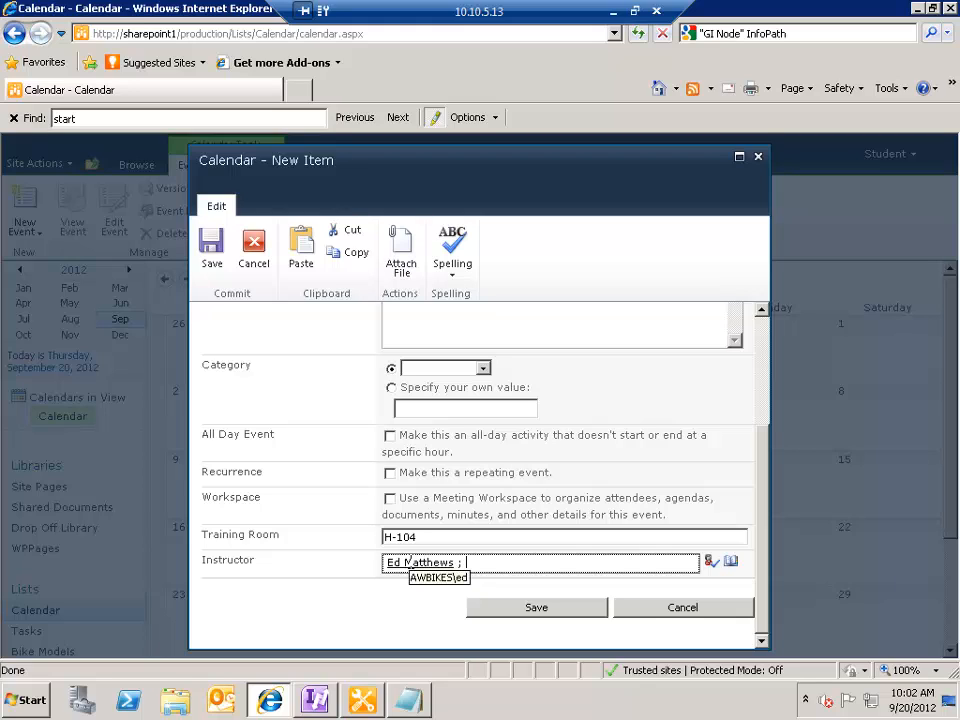
pyautogui.click(213, 255)
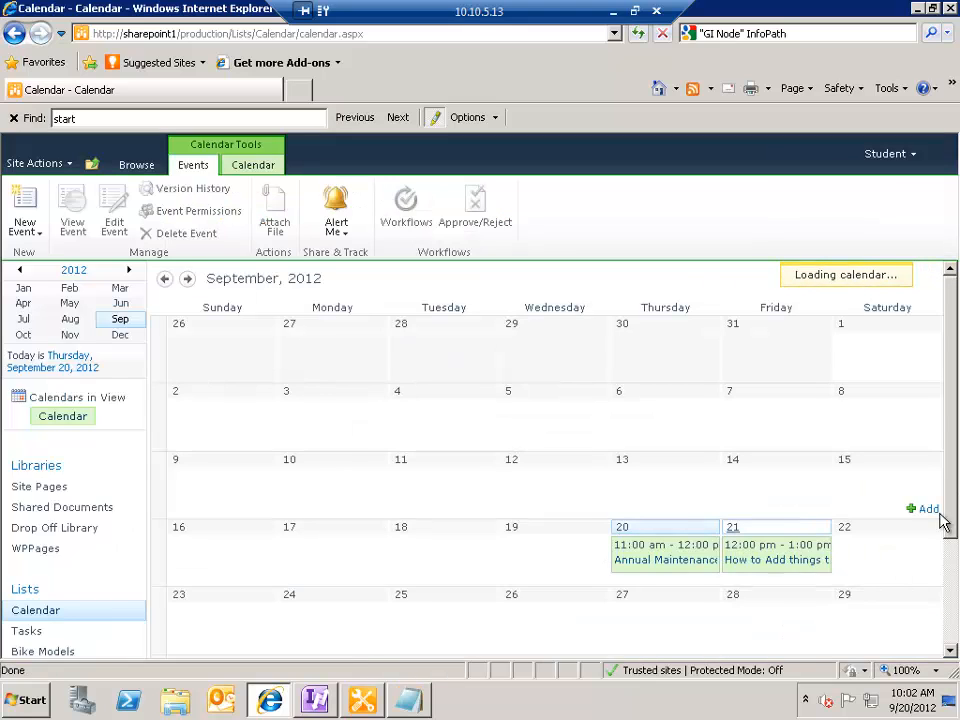
# Step: Go to the Adventure Works Intranet top-level site and open its site content types from the site settings
pyautogui.click(767, 560)
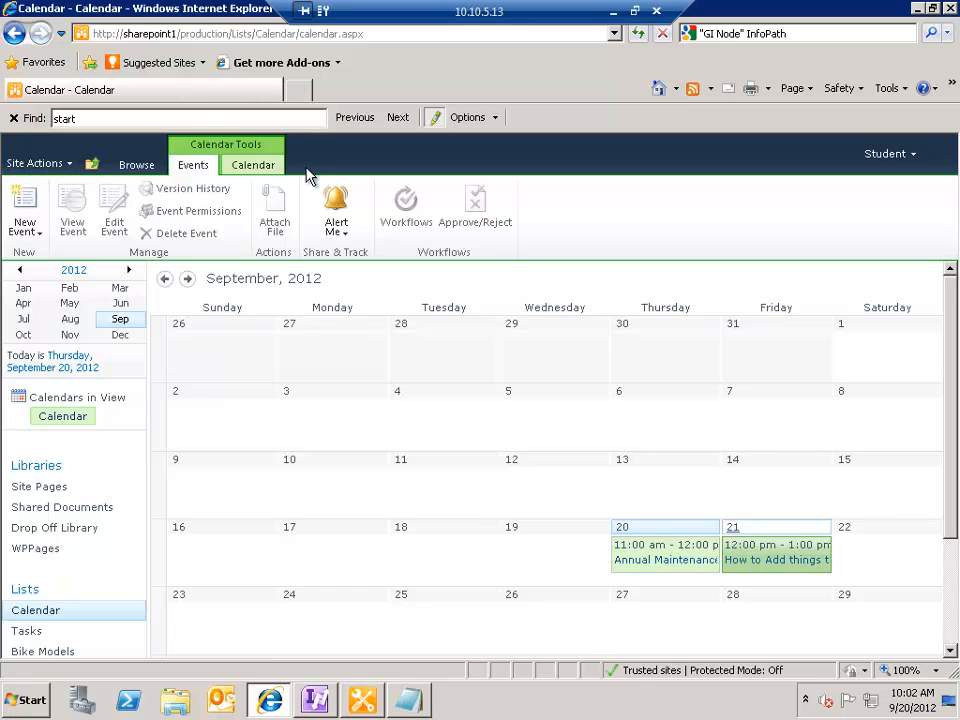
pyautogui.click(140, 170)
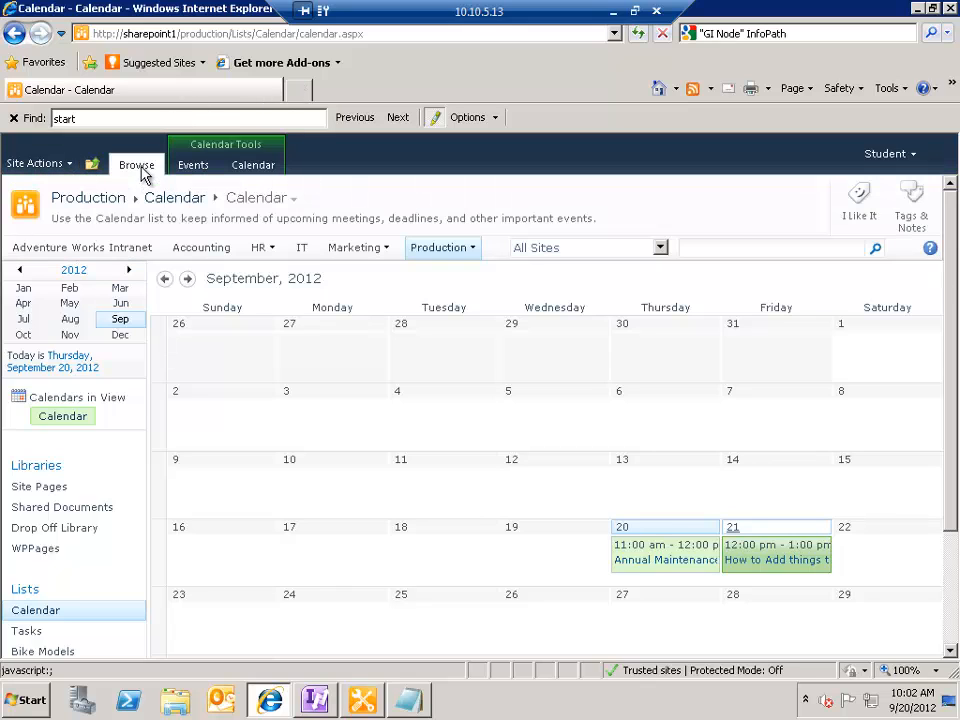
pyautogui.click(90, 250)
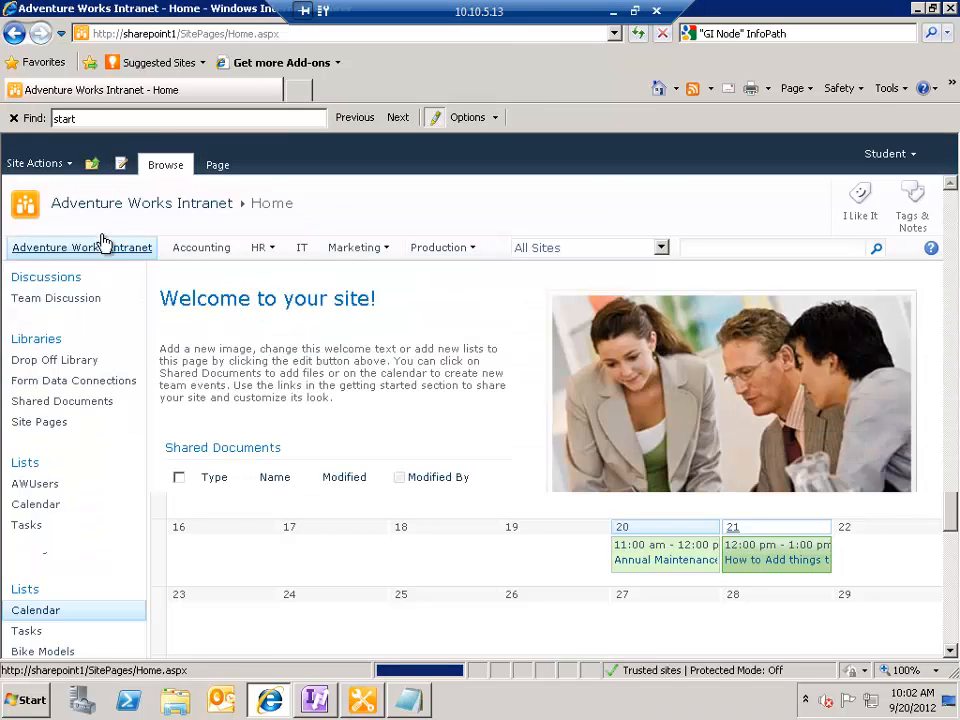
pyautogui.click(41, 163)
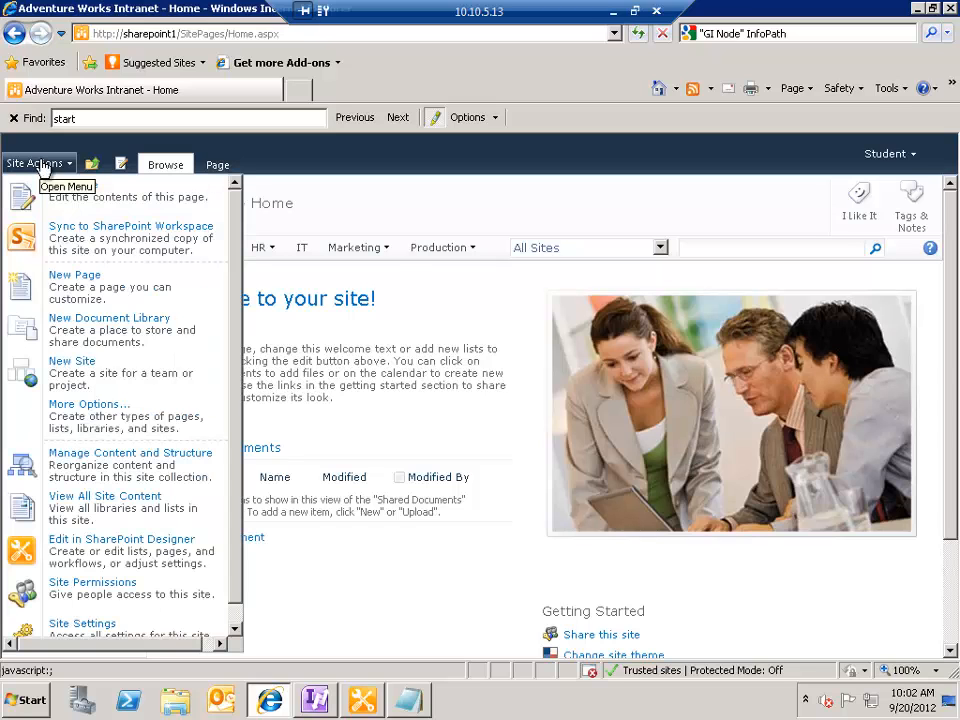
pyautogui.click(79, 632)
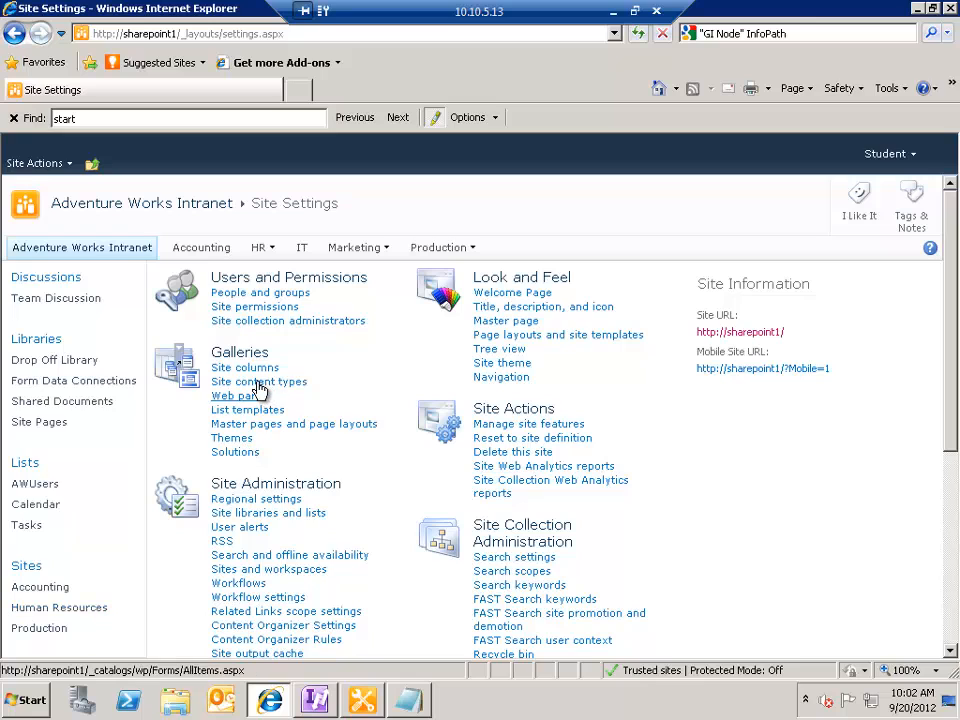
pyautogui.click(255, 384)
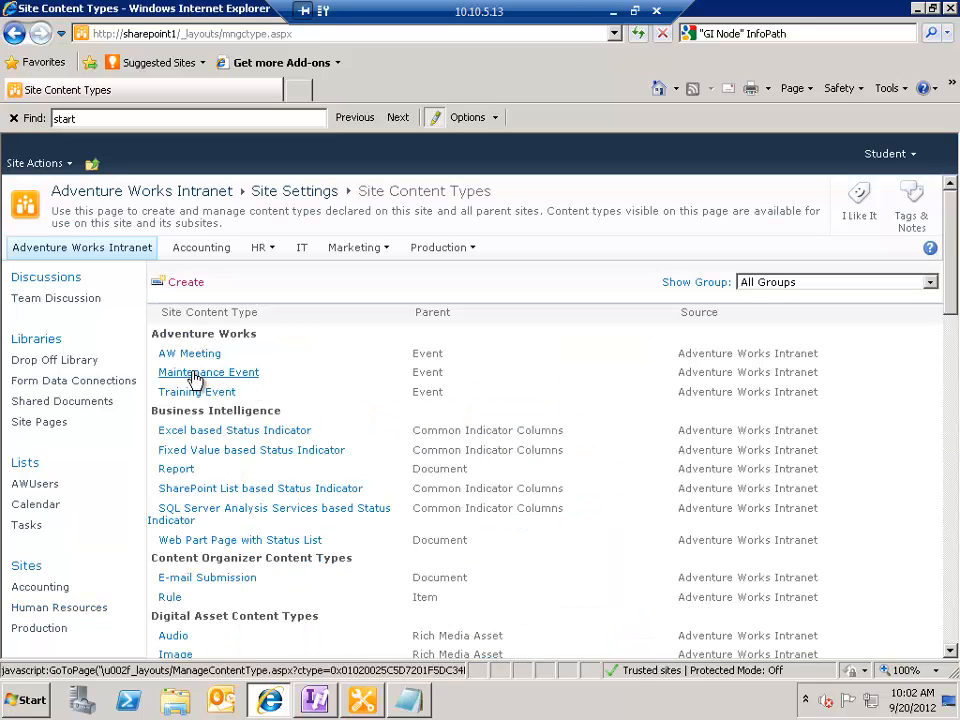
# Step: Reorder the Maintenance Event content type's columns: Production Line to position 5, Production Machines to 6, and Team Supervisor to 7, and save
pyautogui.click(194, 378)
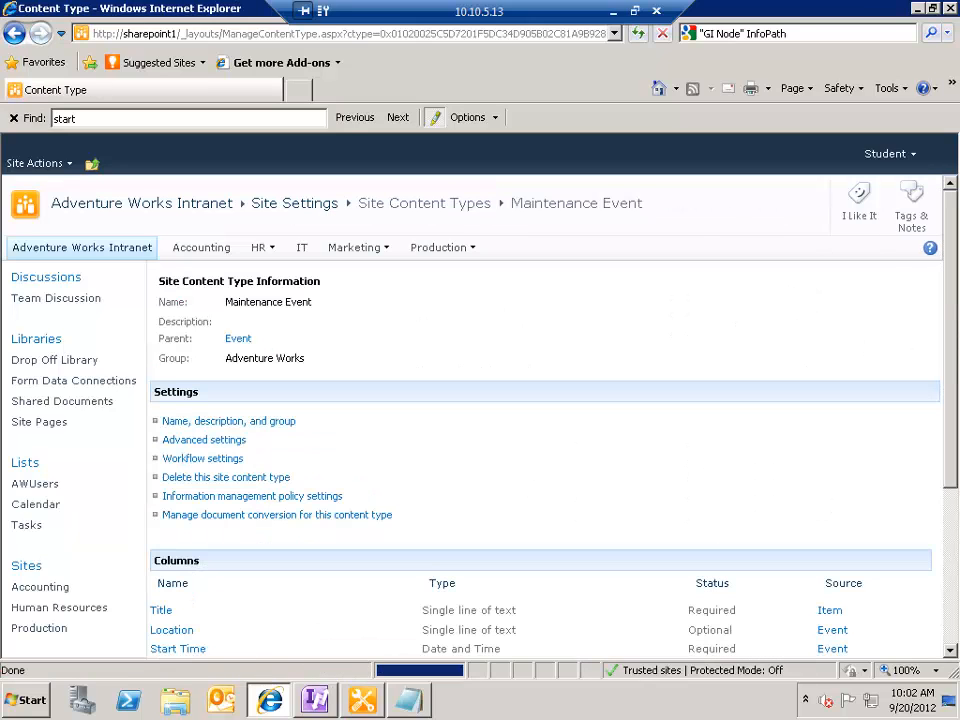
pyautogui.scroll(-5, 956, 297)
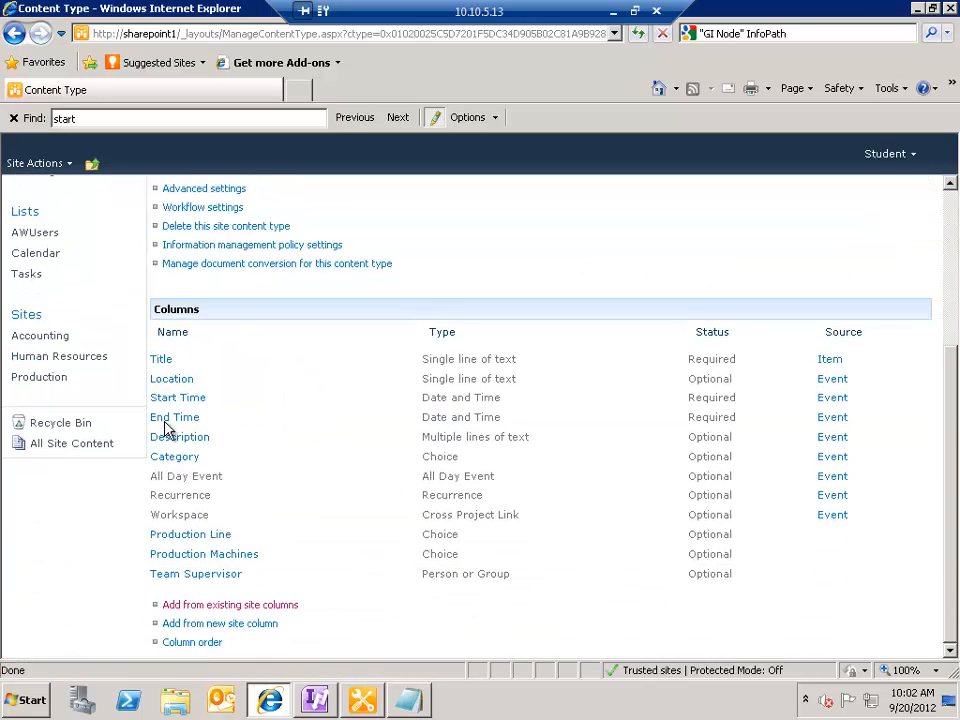
pyautogui.click(192, 645)
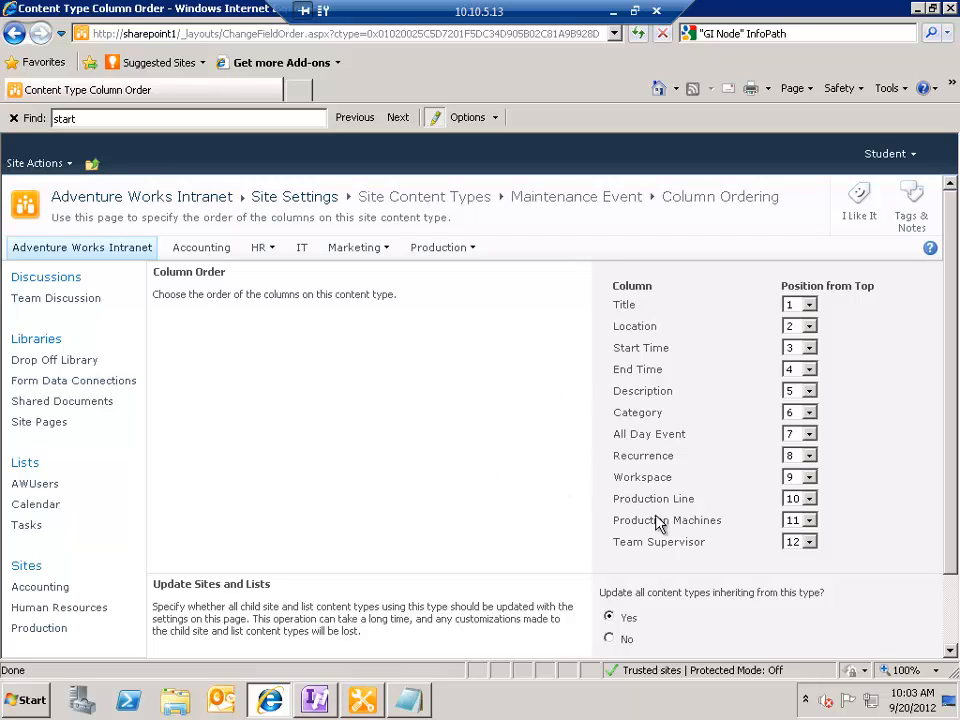
pyautogui.click(810, 499)
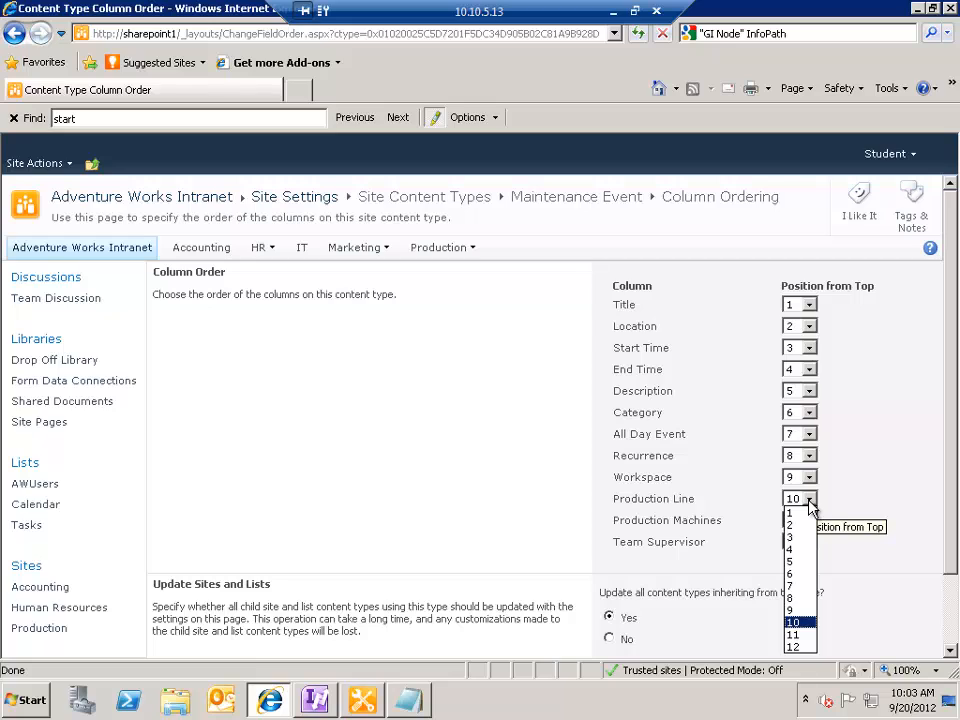
pyautogui.click(792, 562)
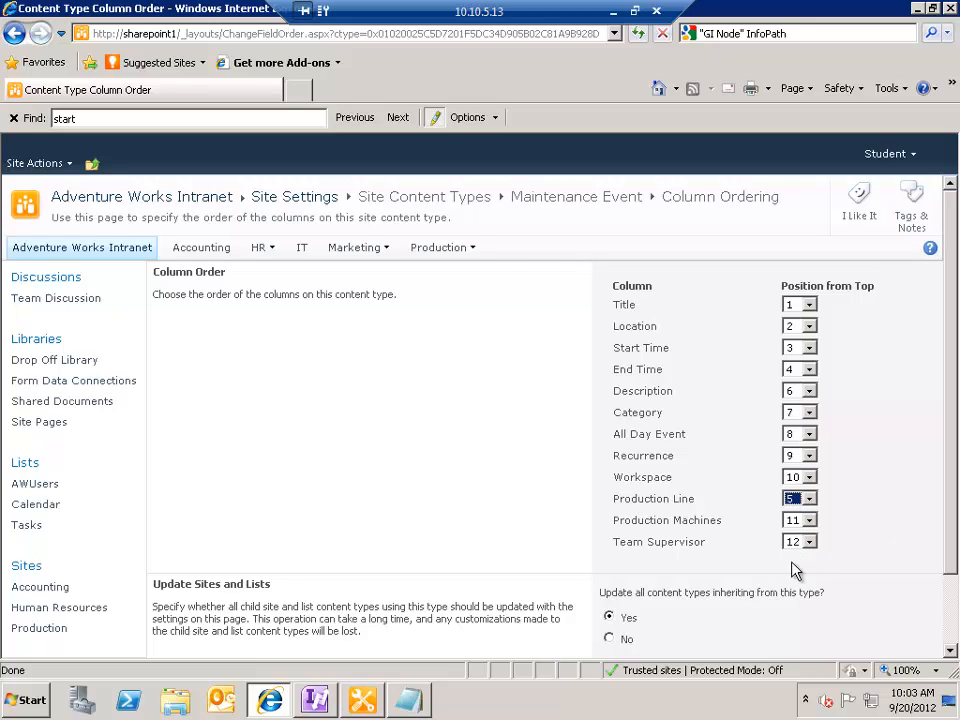
pyautogui.click(809, 522)
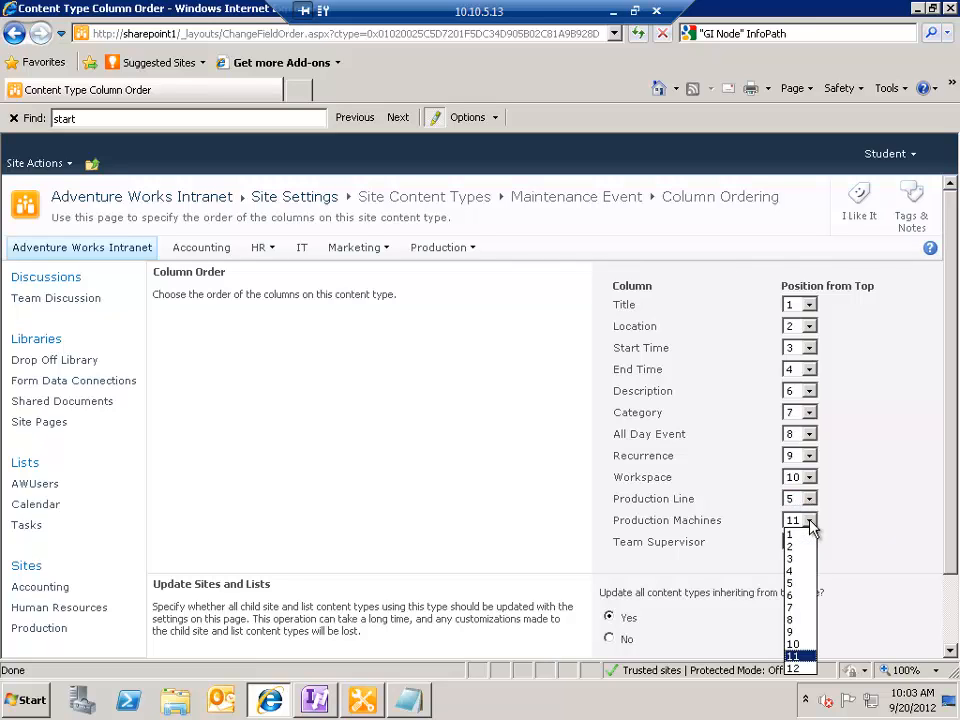
pyautogui.click(799, 596)
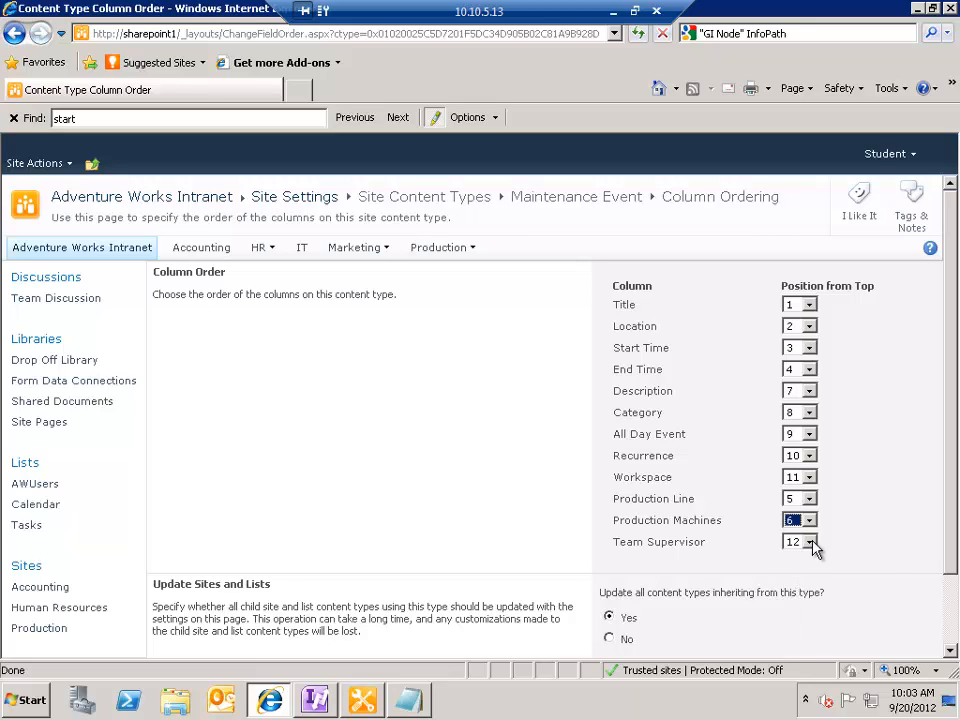
pyautogui.click(810, 542)
pyautogui.click(800, 634)
pyautogui.scroll(-2, 950, 456)
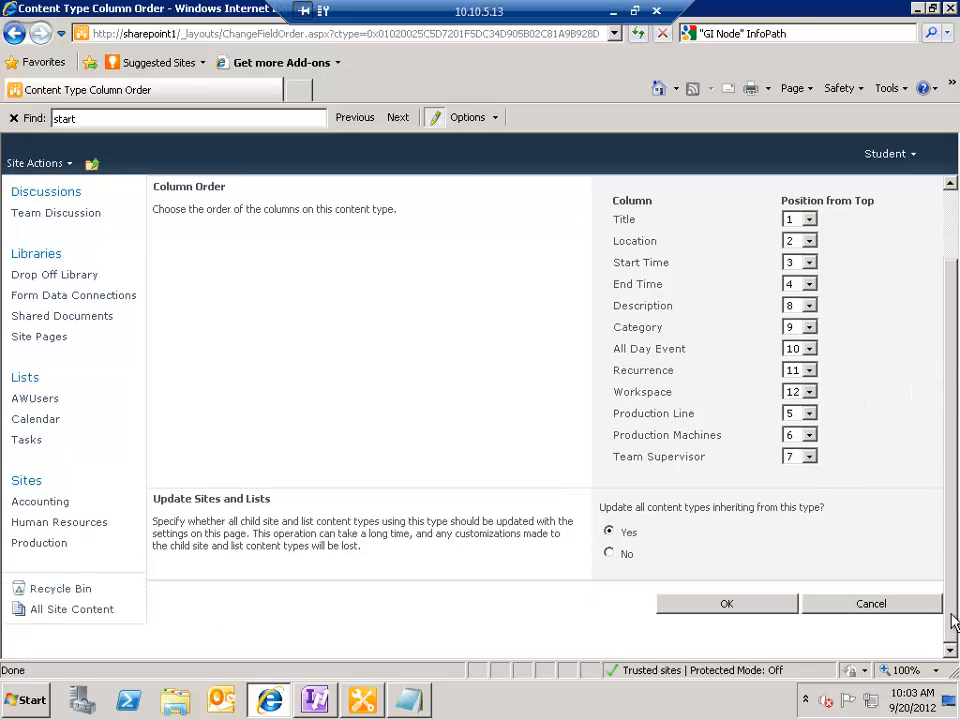
pyautogui.click(728, 606)
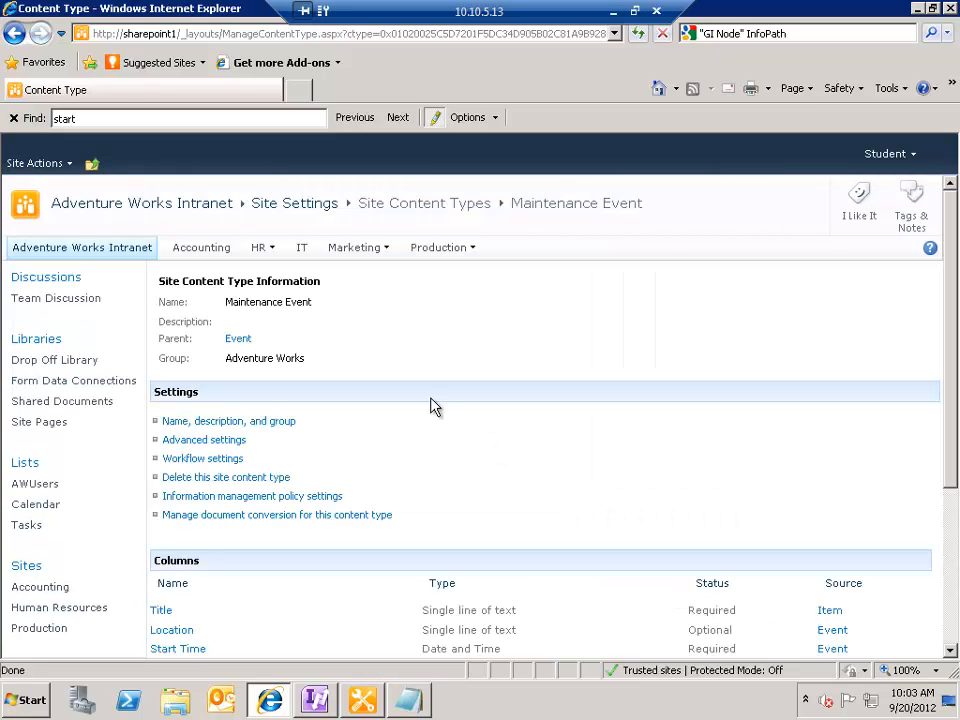
# Step: Return to the site content types and open the column ordering of the Training Event content type
pyautogui.click(291, 212)
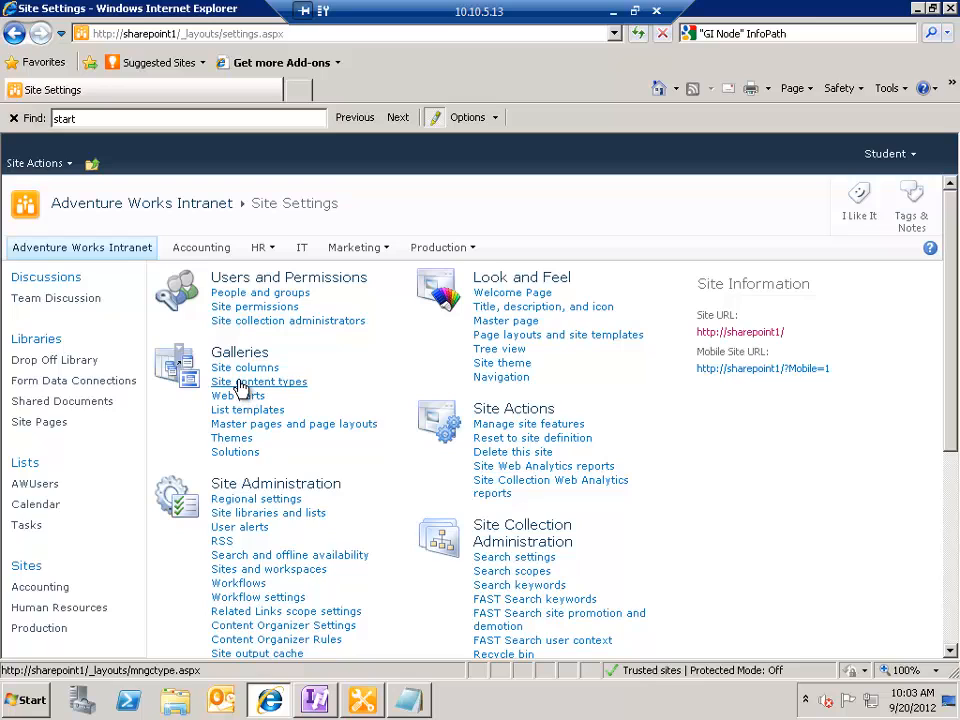
pyautogui.click(240, 384)
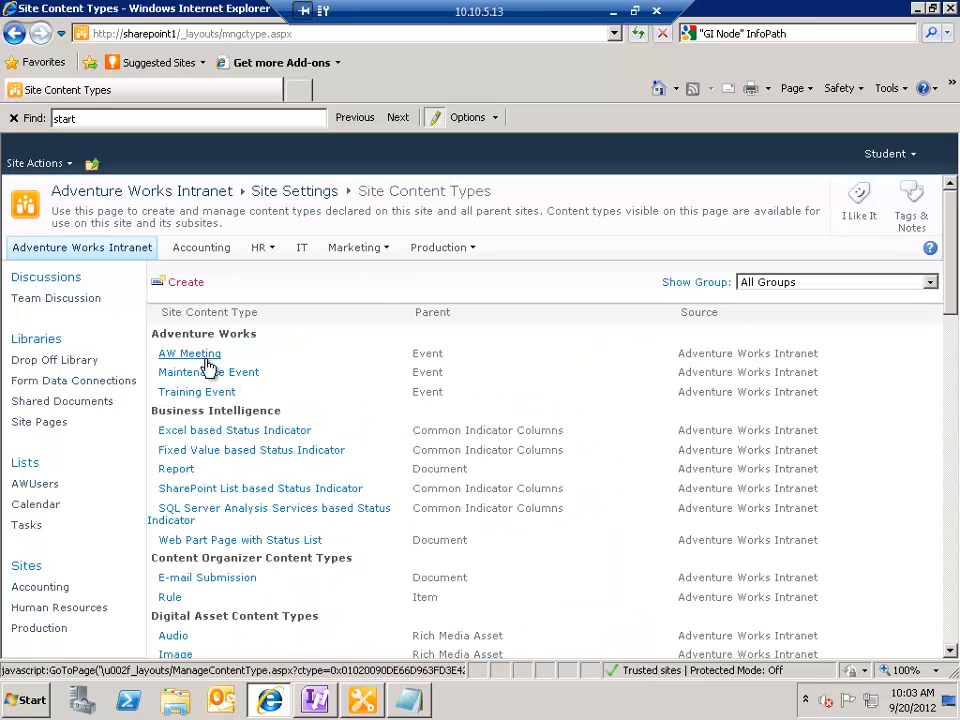
pyautogui.click(200, 394)
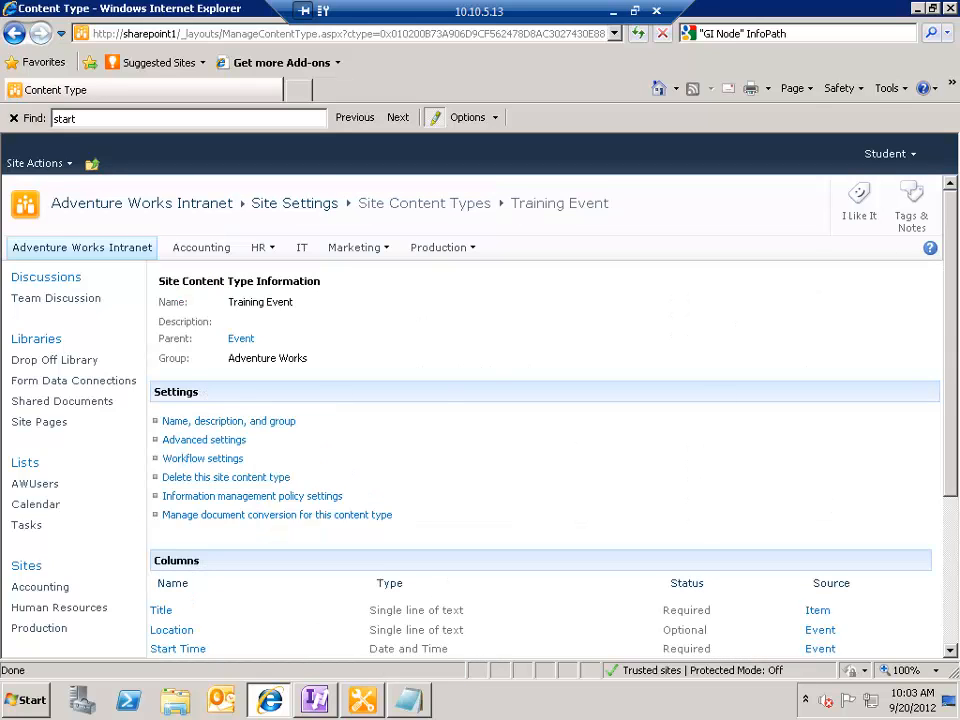
pyautogui.scroll(-3, 933, 587)
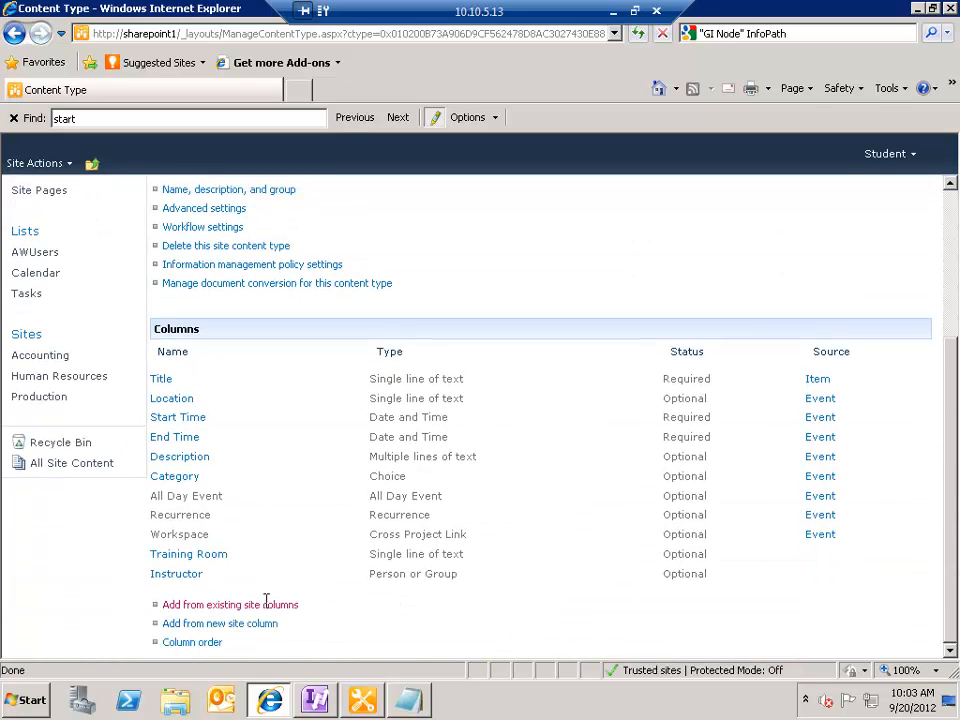
pyautogui.click(196, 643)
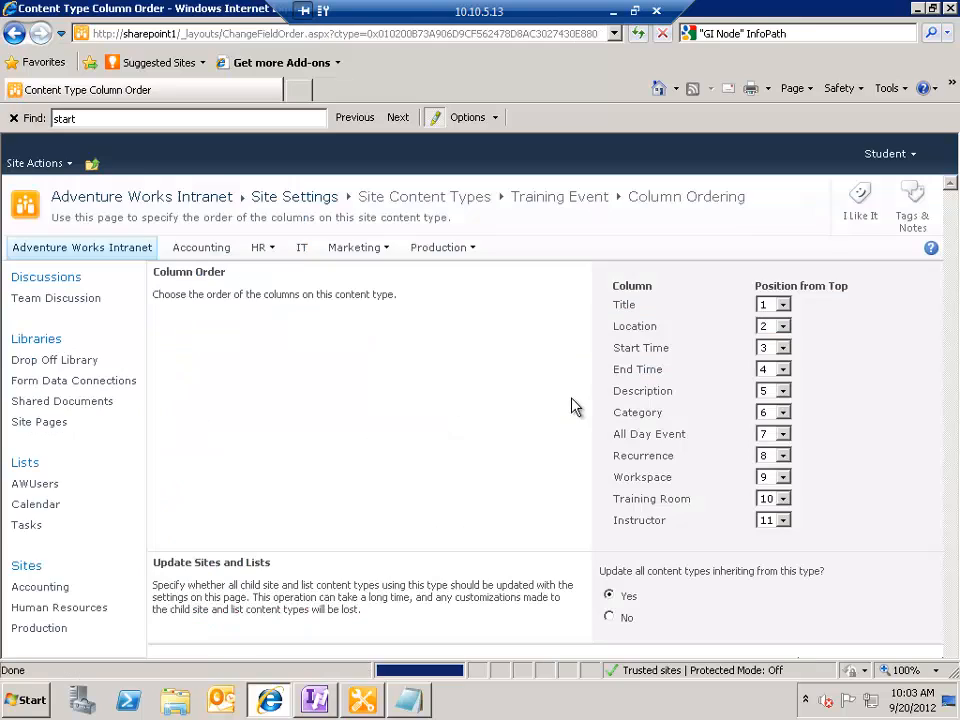
# Step: Set Training Room to position 5 and Instructor to position 6 in the Training Event column order, and save
pyautogui.click(786, 502)
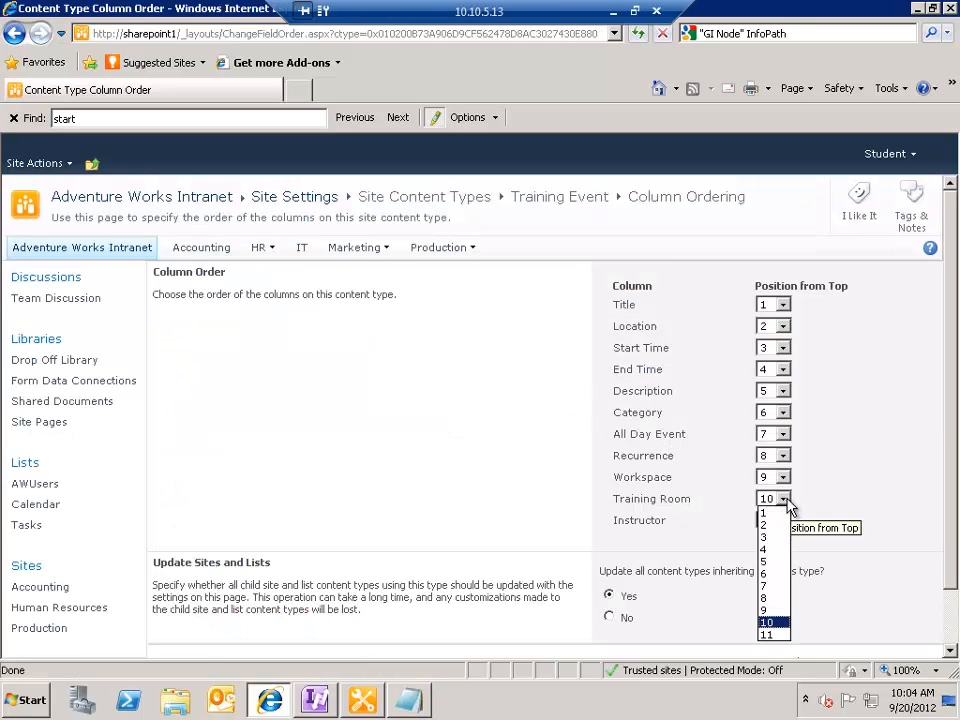
pyautogui.click(770, 562)
pyautogui.click(784, 521)
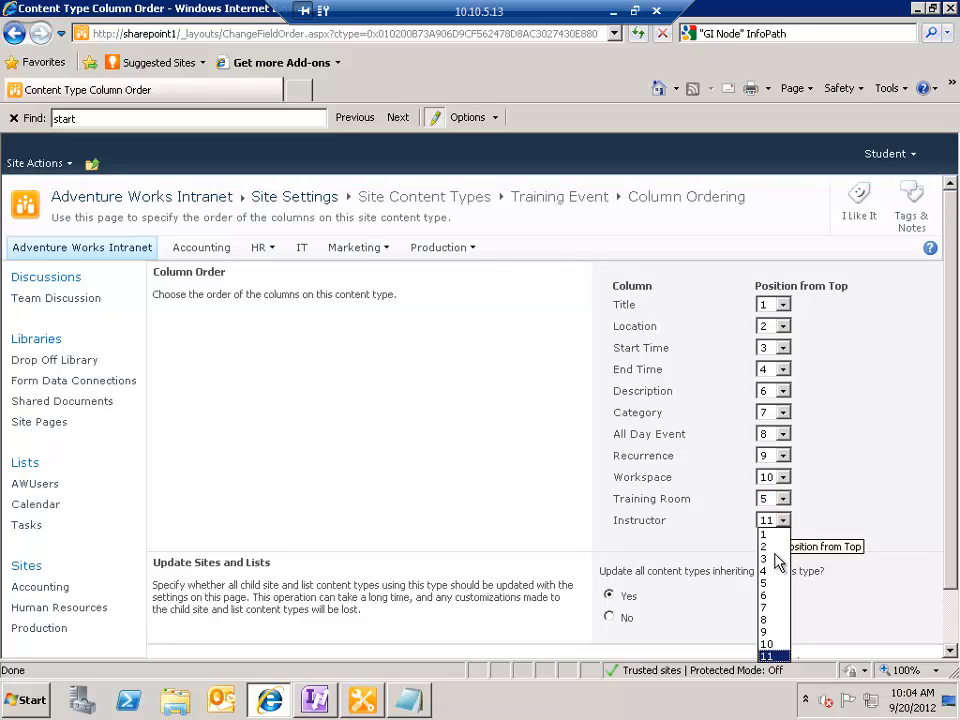
pyautogui.click(777, 597)
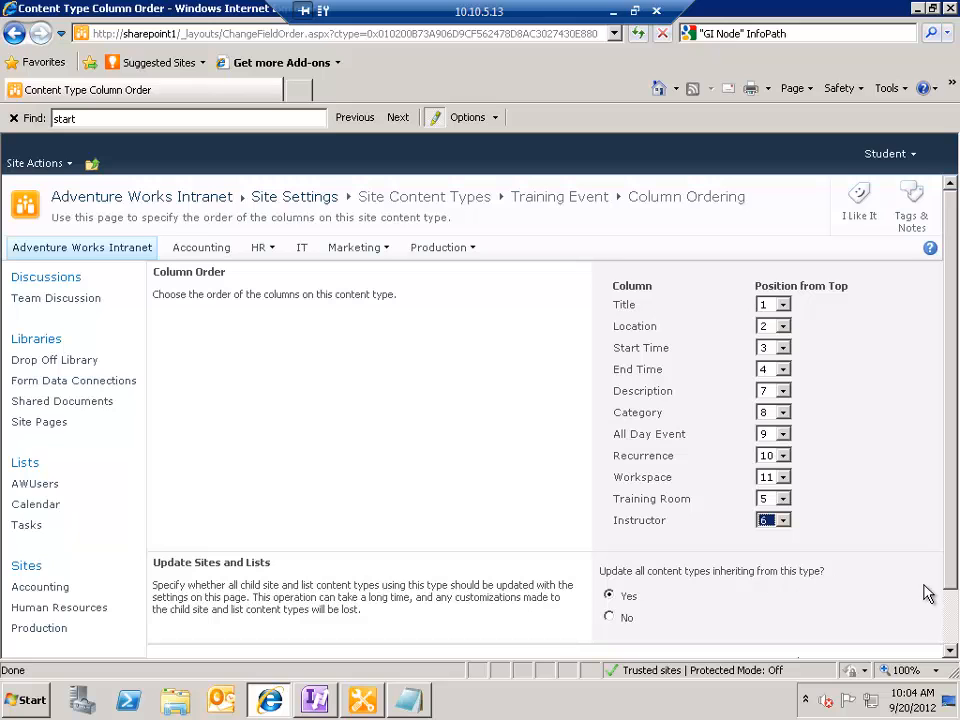
pyautogui.click(951, 618)
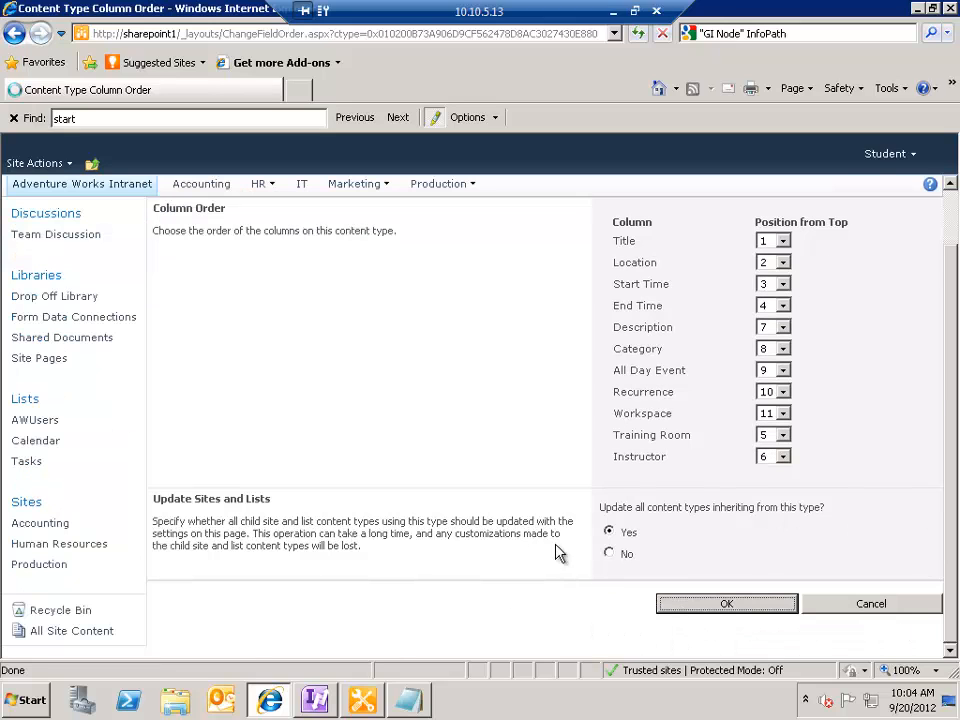
pyautogui.press('Return')
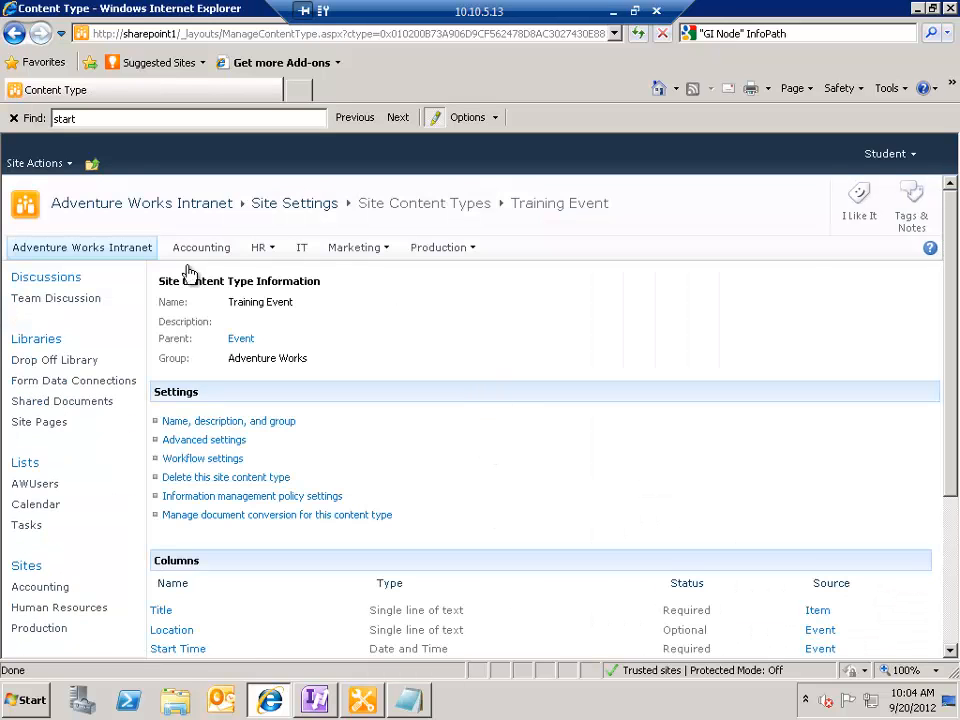
# Step: Go to the Production site and open its calendar
pyautogui.moveTo(338, 265)
pyautogui.moveTo(448, 254)
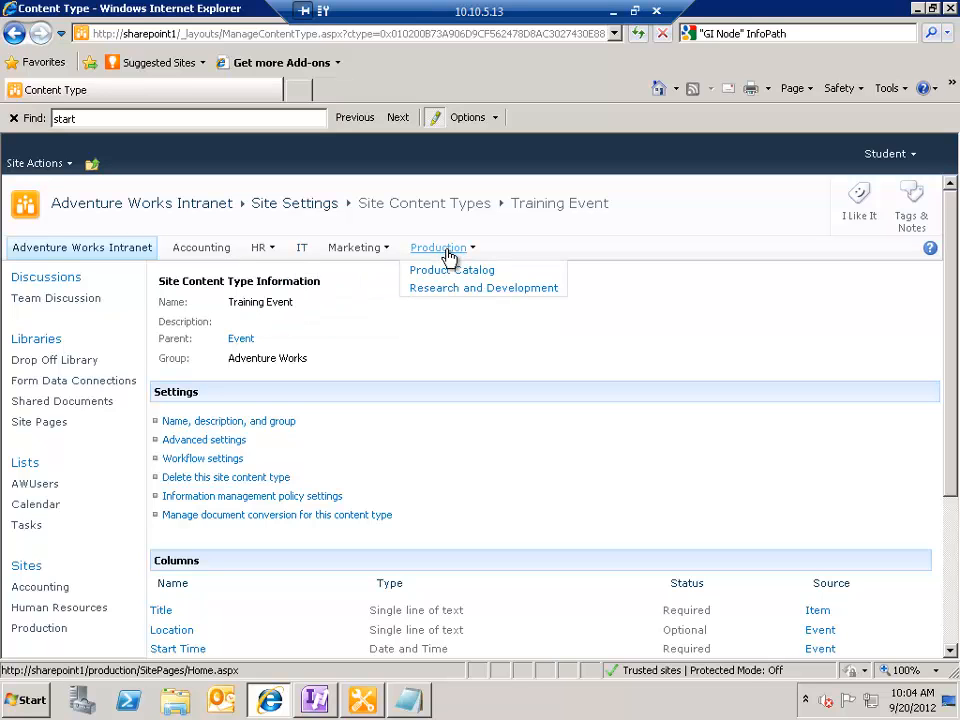
pyautogui.click(448, 254)
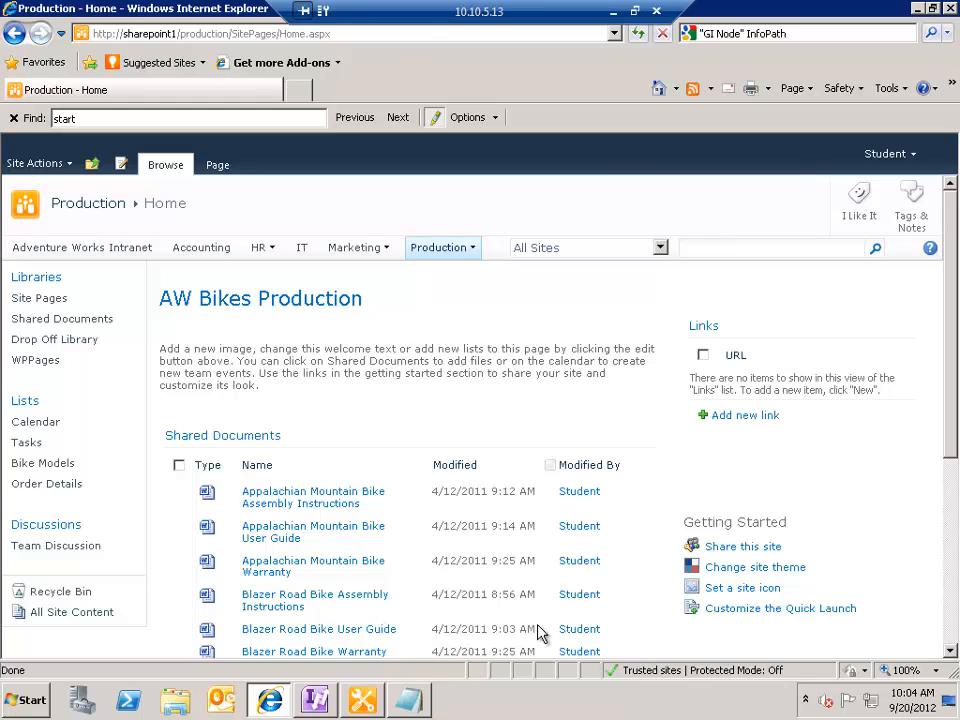
pyautogui.moveTo(953, 333); pyautogui.dragTo(957, 450)
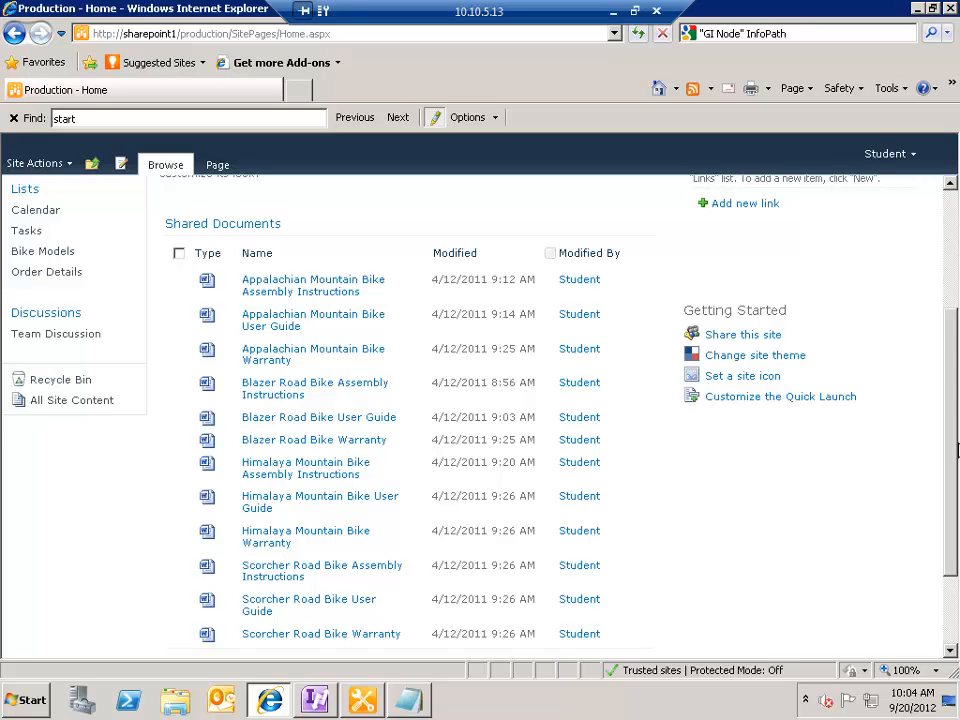
pyautogui.moveTo(955, 450); pyautogui.dragTo(955, 495)
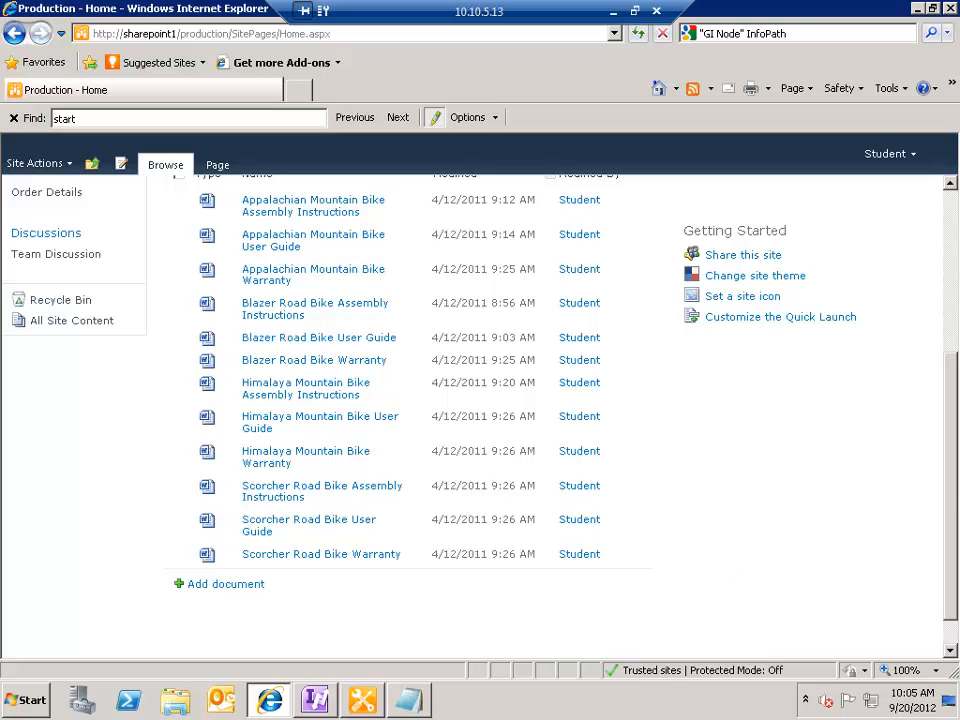
pyautogui.scroll(5, 957, 360)
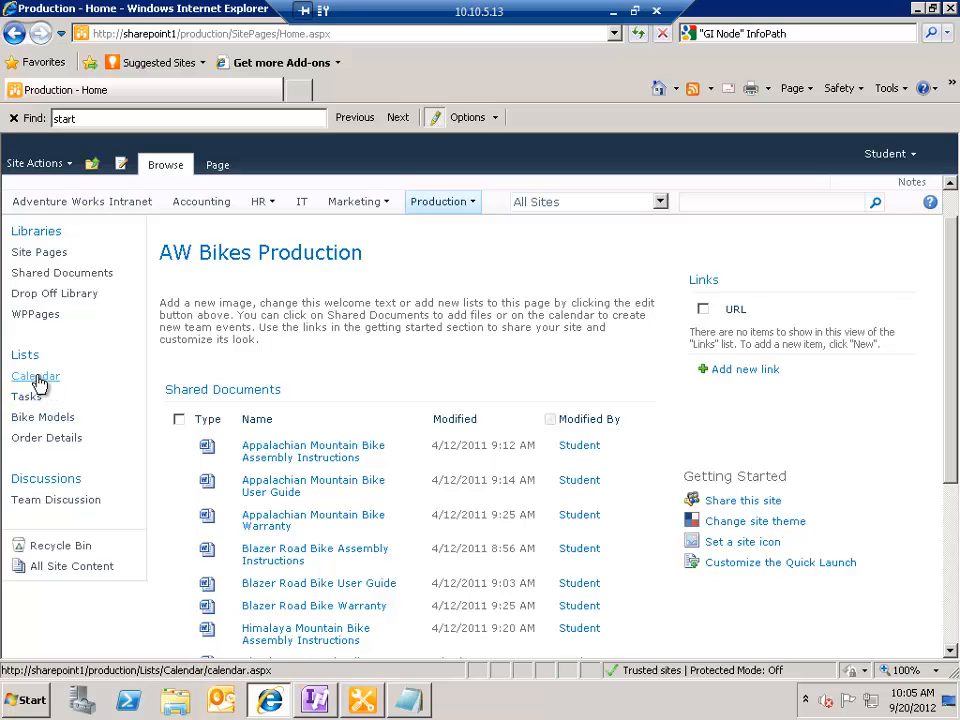
pyautogui.click(38, 377)
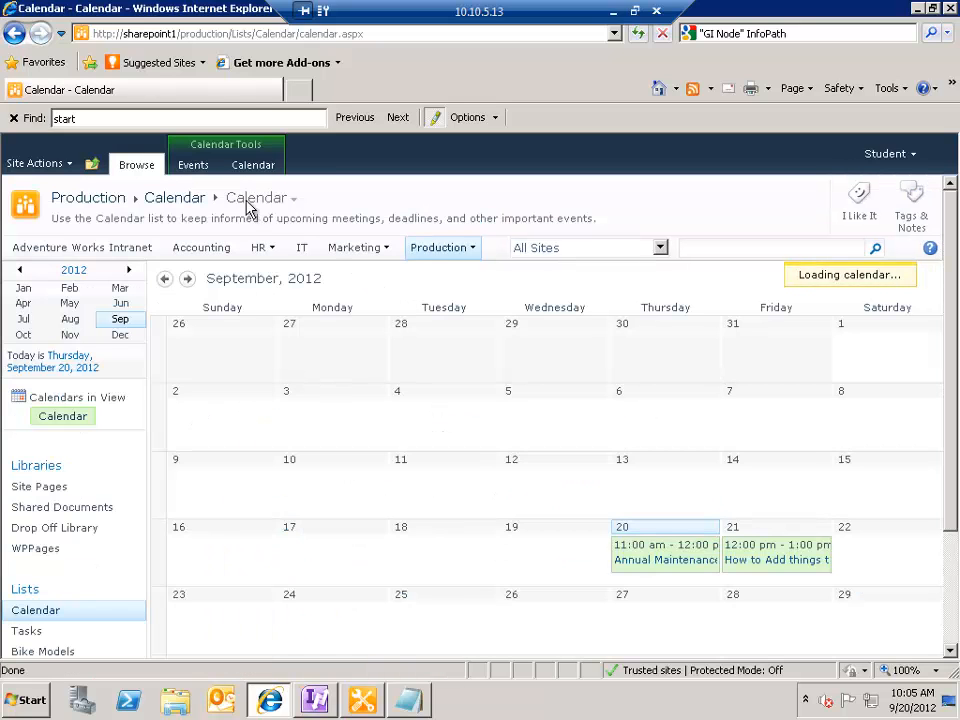
# Step: Open a new Maintenance Event form to examine its field order, and close it without saving
pyautogui.click(195, 167)
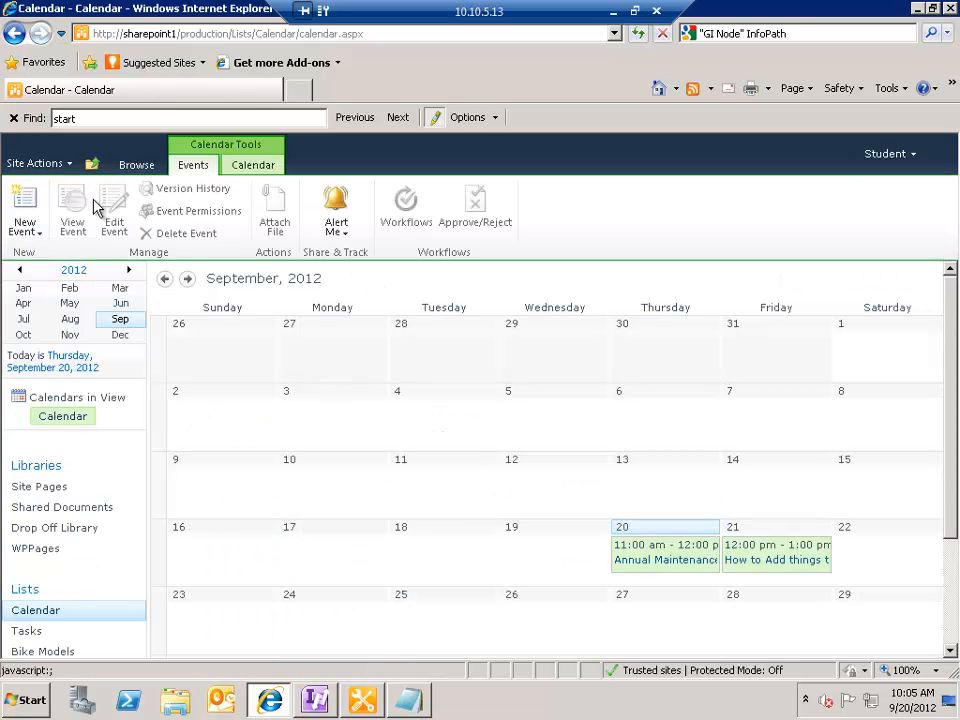
pyautogui.click(24, 215)
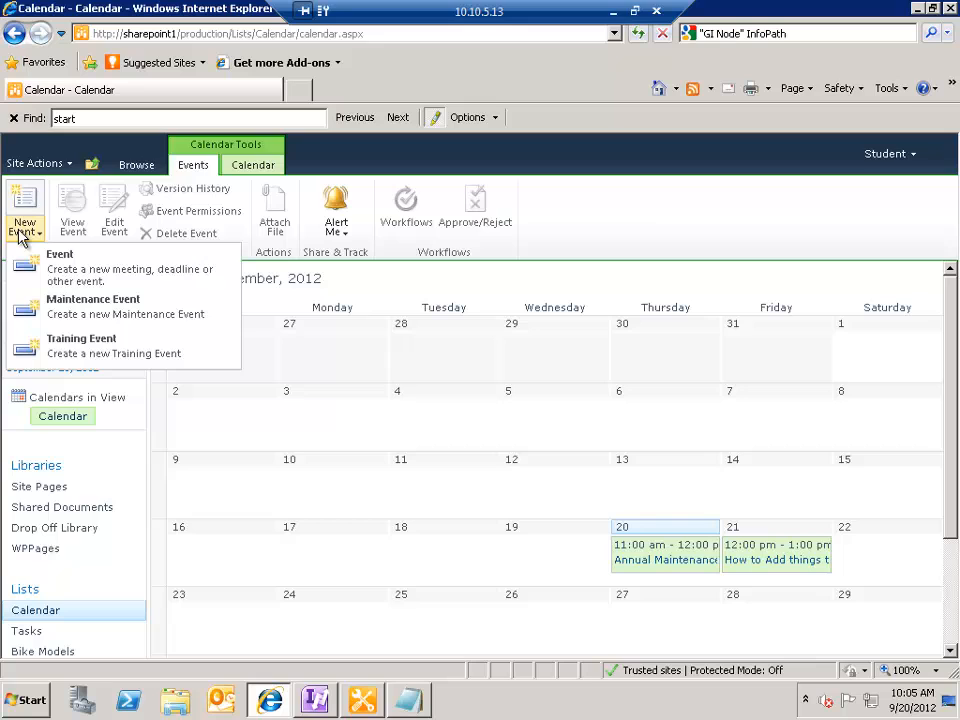
pyautogui.click(89, 315)
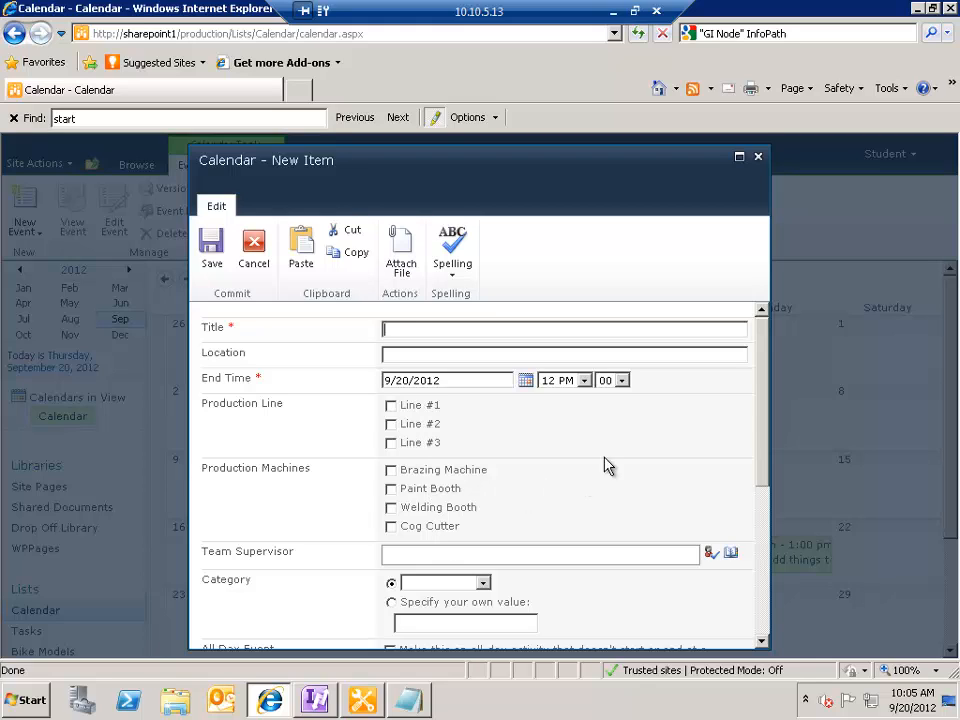
pyautogui.moveTo(760, 420); pyautogui.dragTo(756, 379)
pyautogui.click(758, 157)
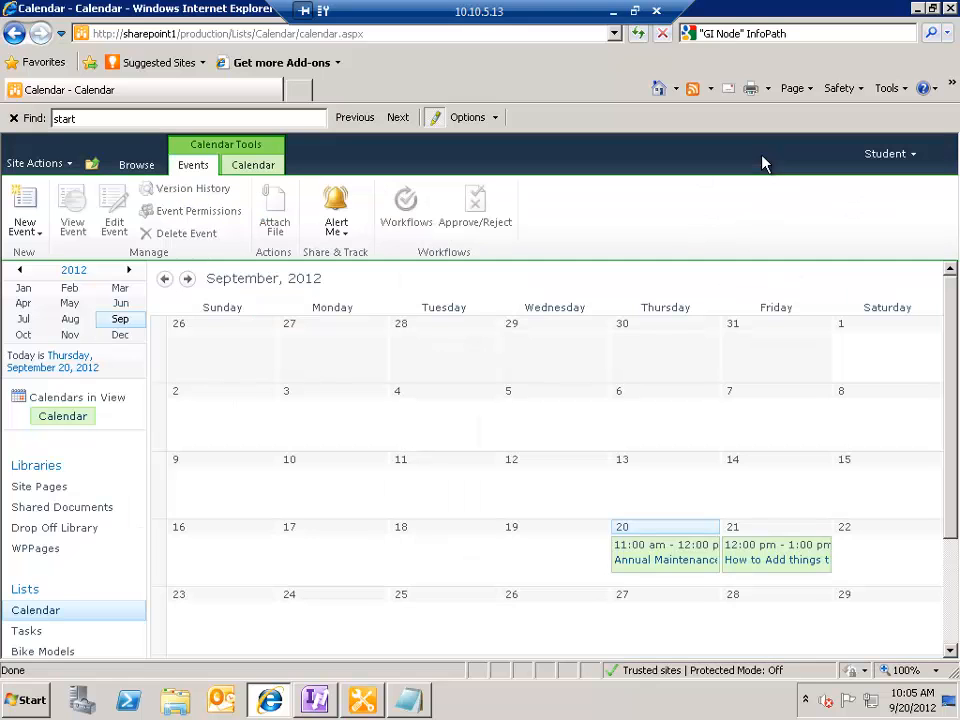
# Step: Go to the IT site's calendar and open its list settings
pyautogui.click(144, 168)
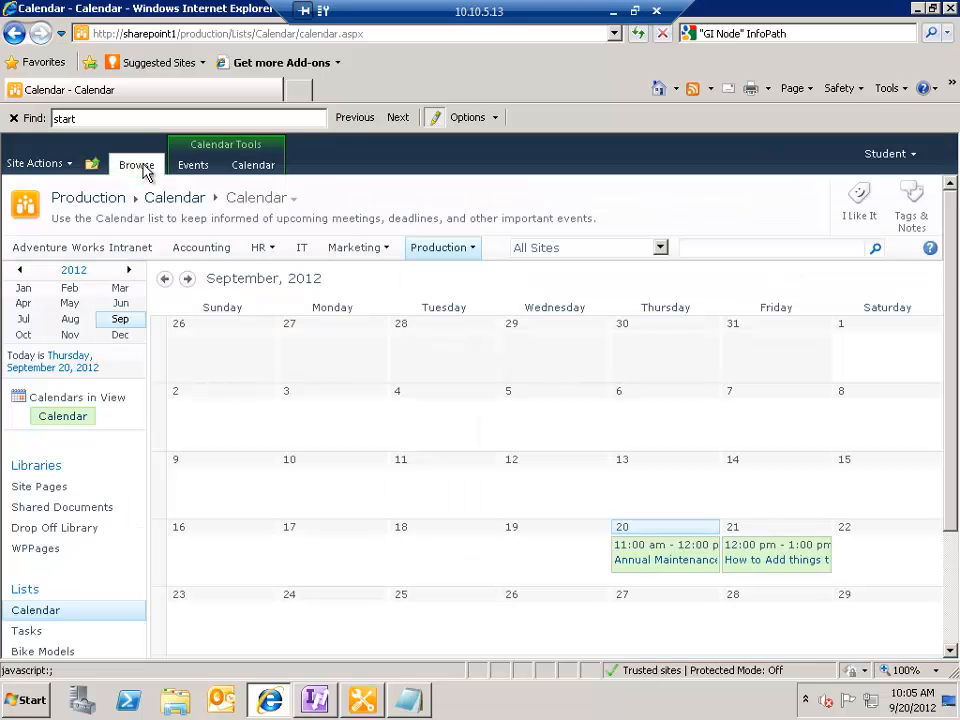
pyautogui.moveTo(355, 257)
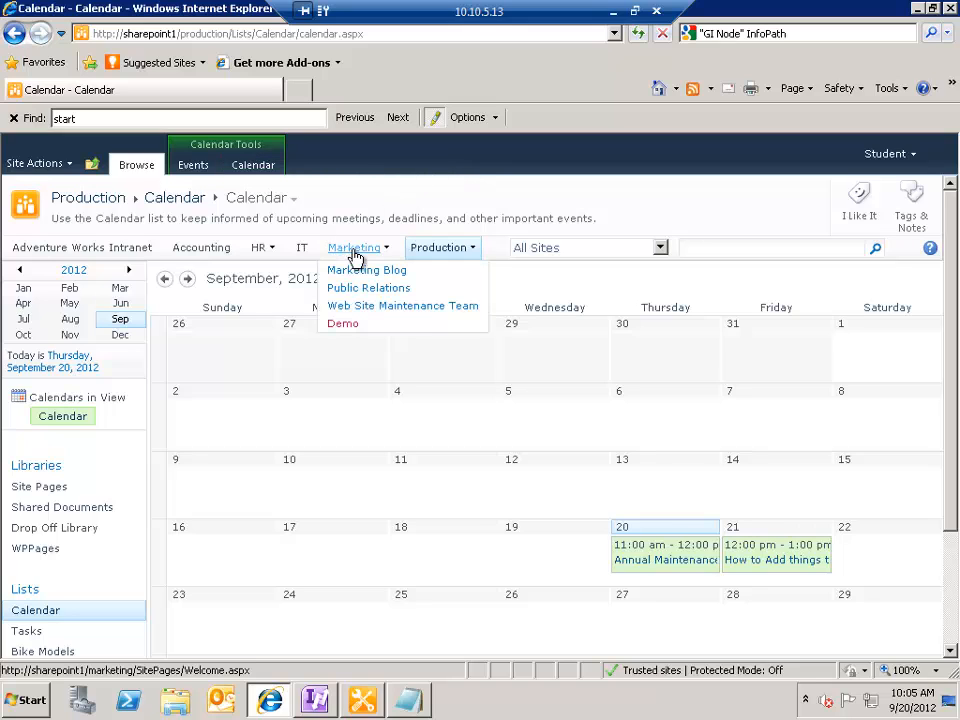
pyautogui.click(304, 251)
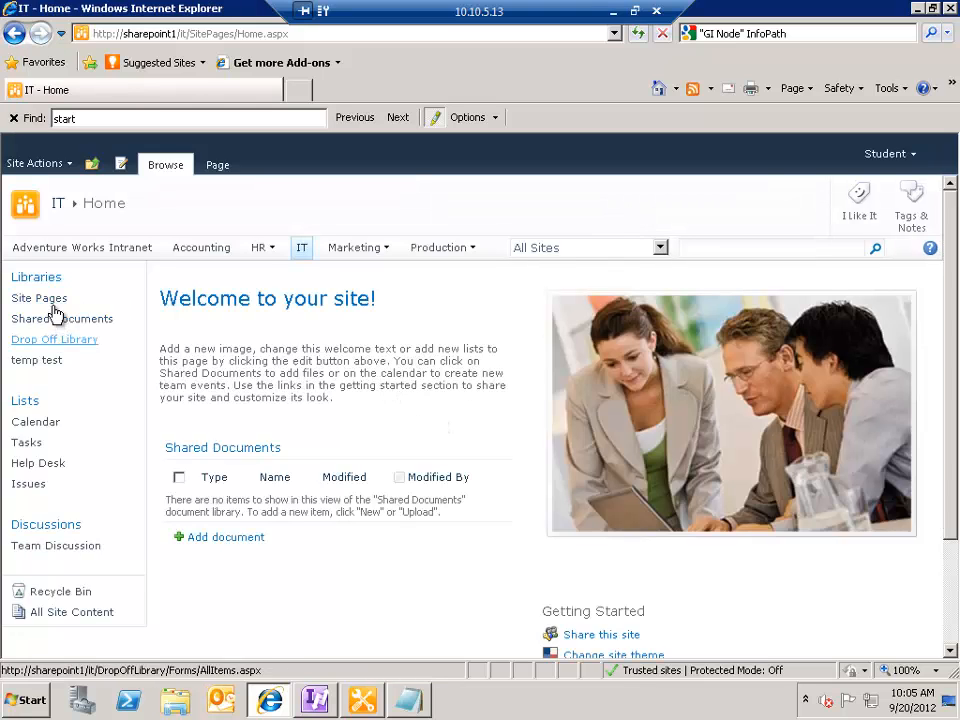
pyautogui.click(33, 431)
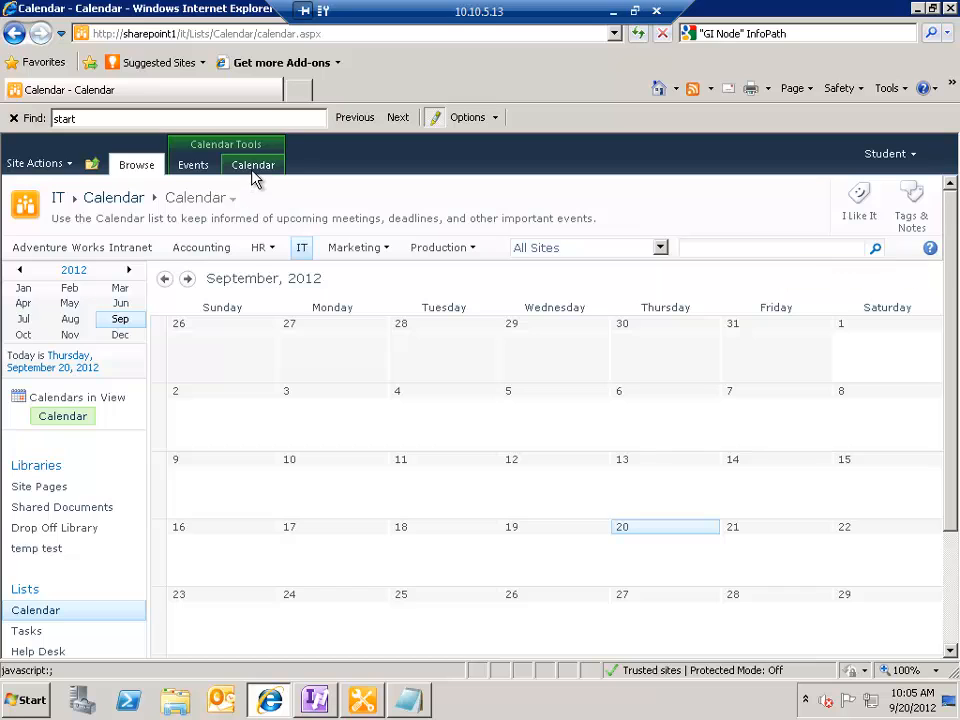
pyautogui.click(253, 166)
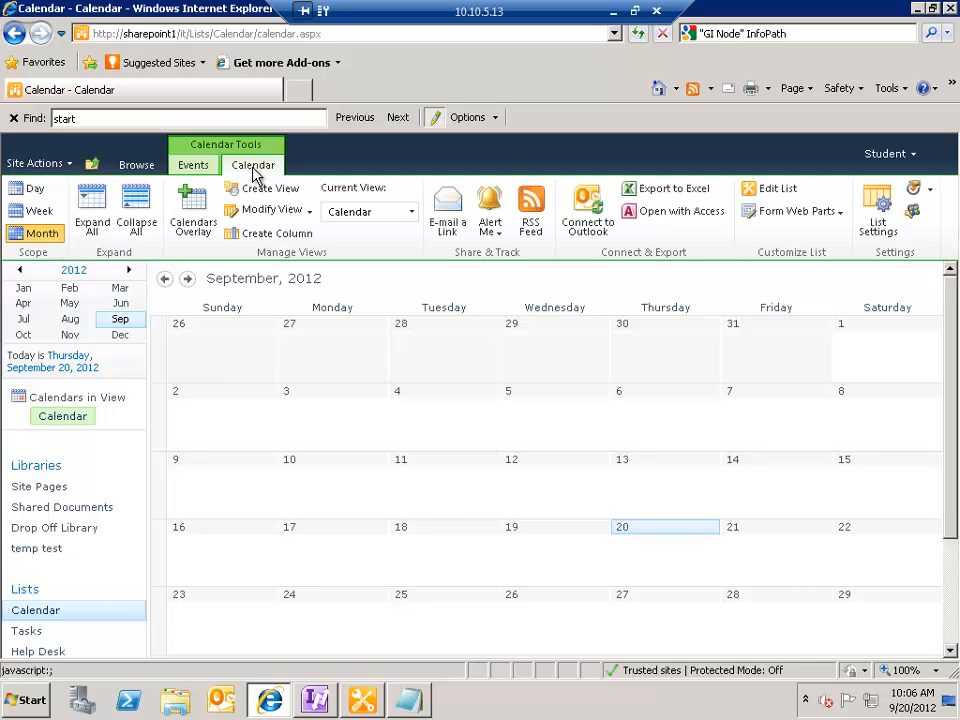
pyautogui.click(878, 212)
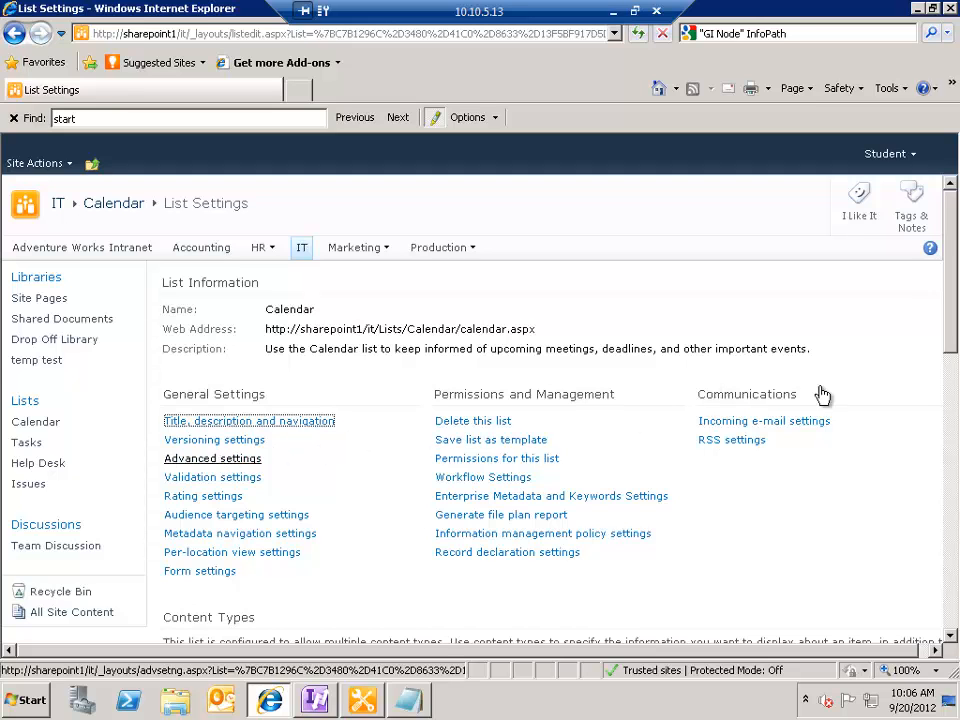
# Step: Add the Training Event content type from the Adventure Works group to the IT calendar
pyautogui.scroll(-5, 955, 395)
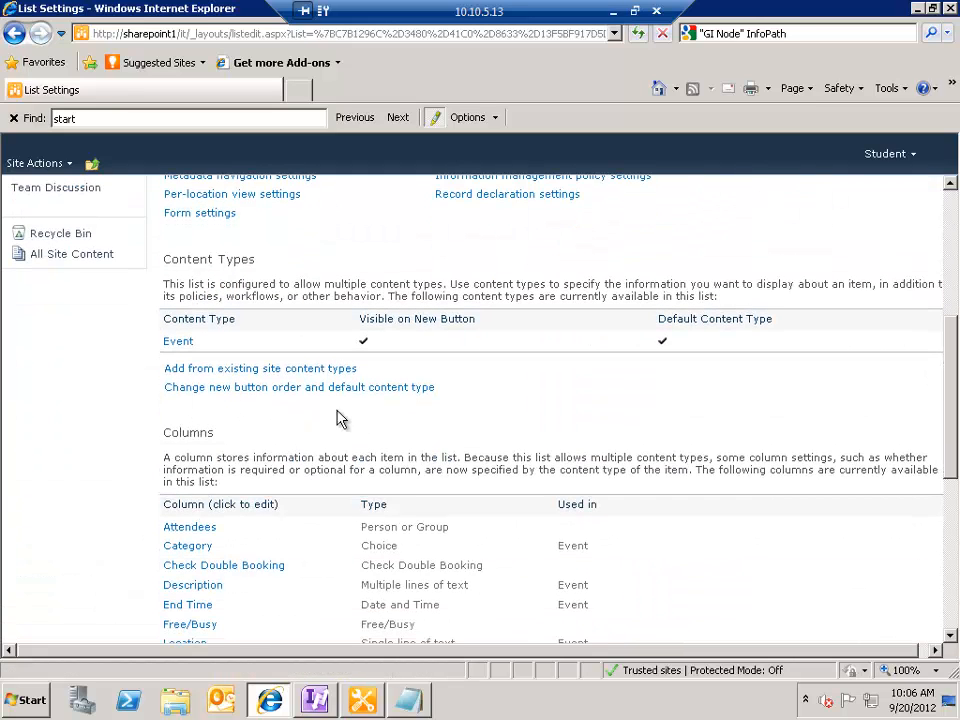
pyautogui.click(262, 370)
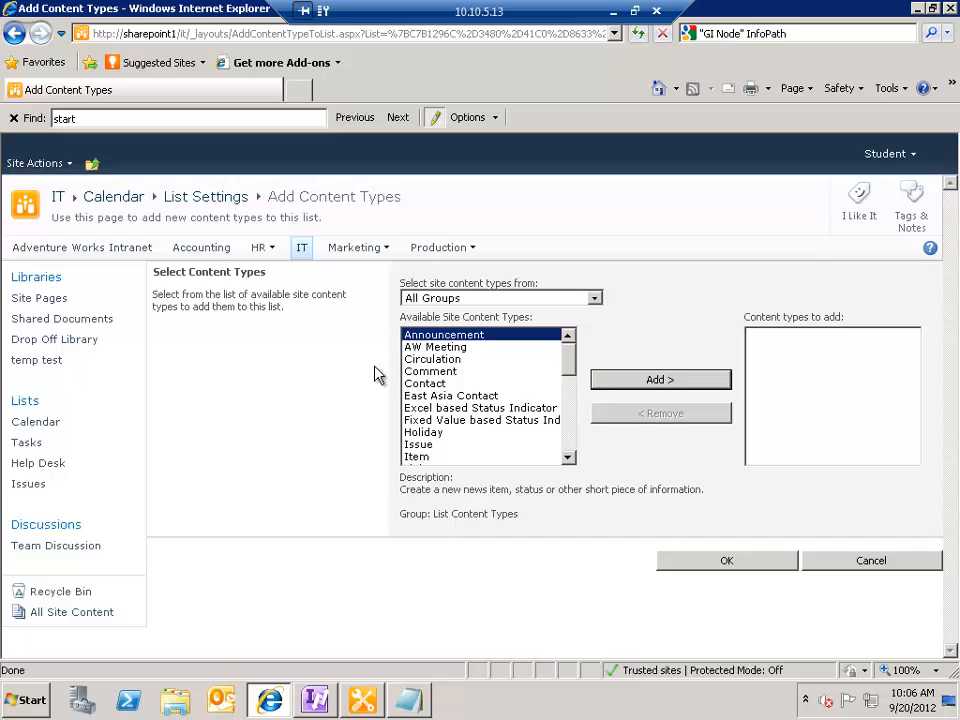
pyautogui.click(476, 299)
pyautogui.click(458, 325)
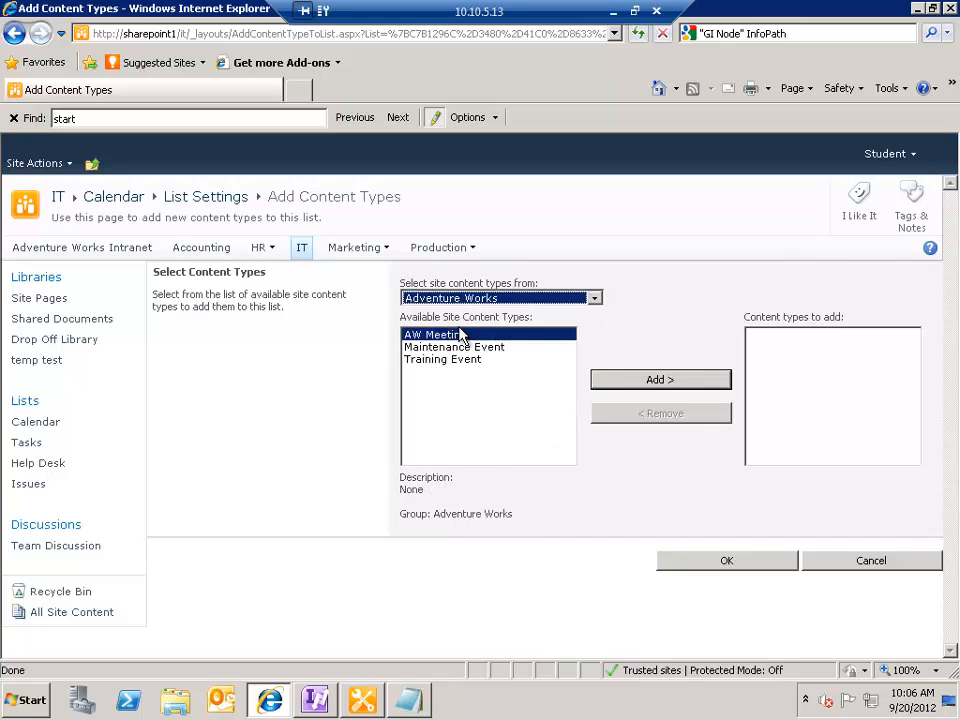
pyautogui.click(448, 360)
pyautogui.click(612, 380)
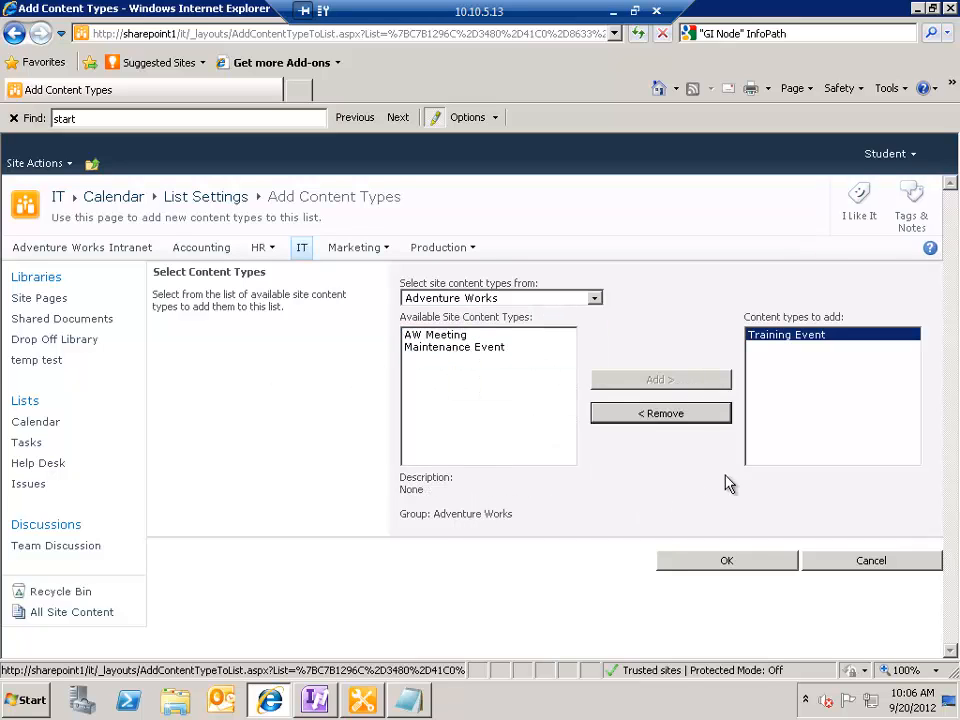
pyautogui.click(704, 566)
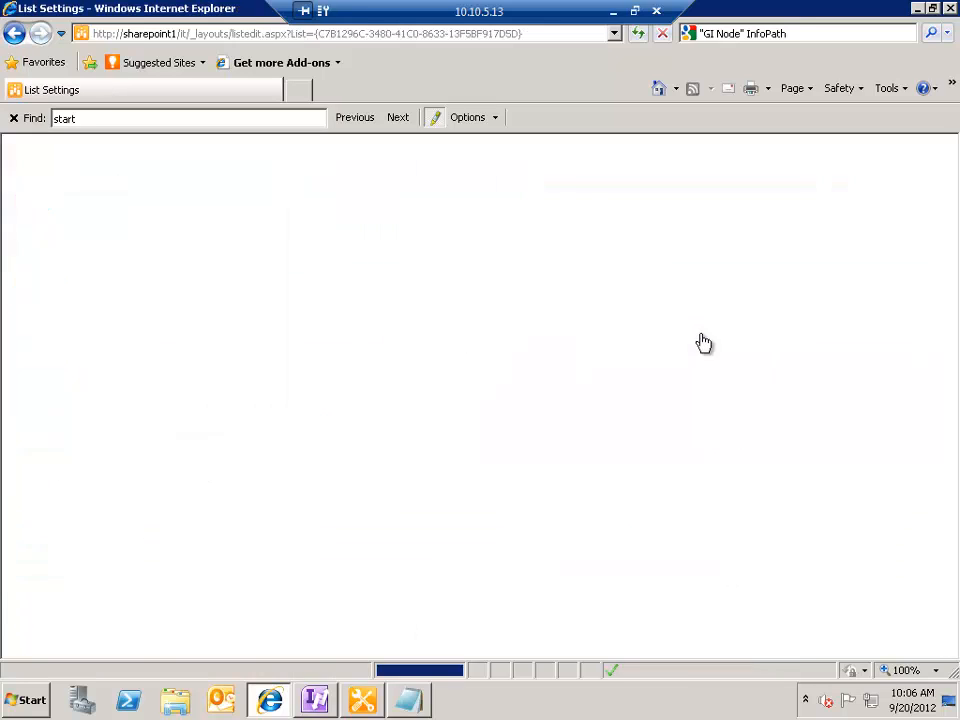
# Step: Return to the IT calendar and open a new Training Event form to examine its field order
pyautogui.click(126, 206)
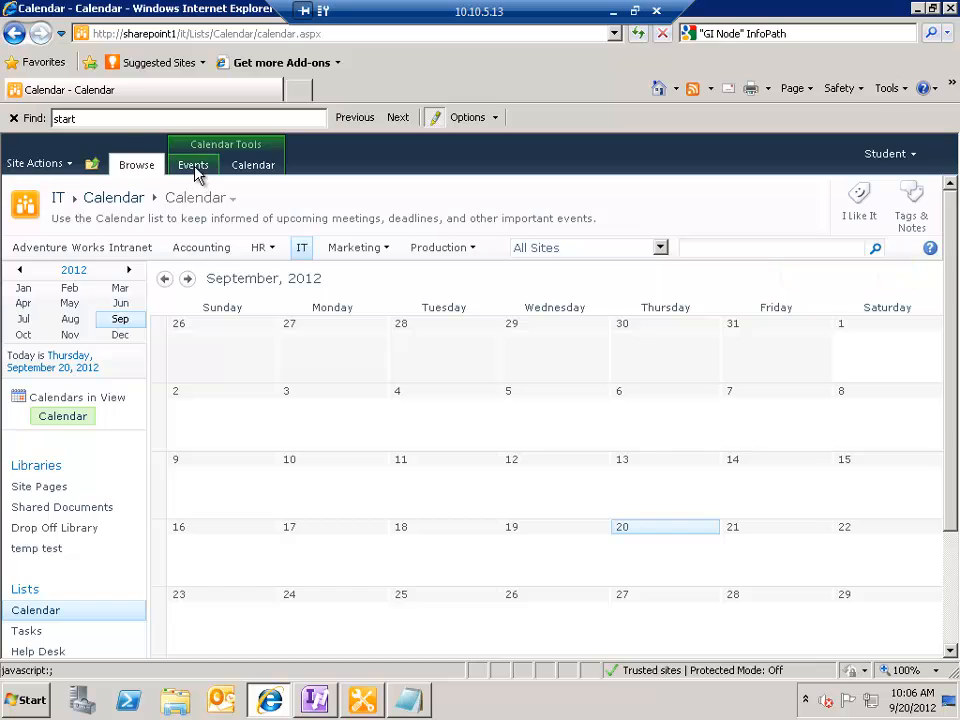
pyautogui.click(197, 167)
pyautogui.click(24, 222)
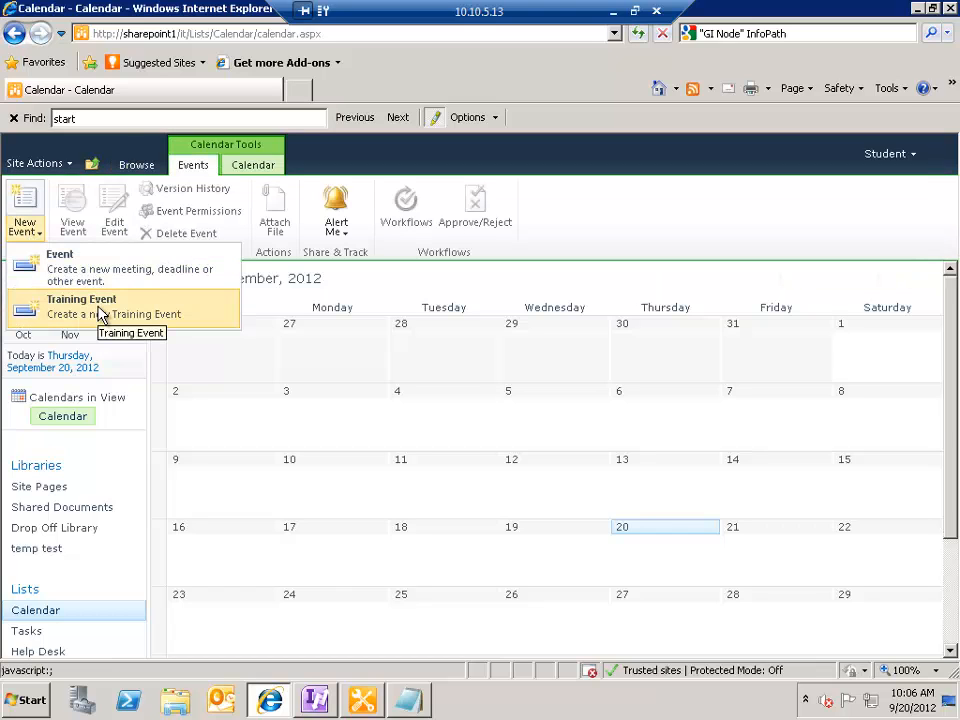
pyautogui.click(100, 308)
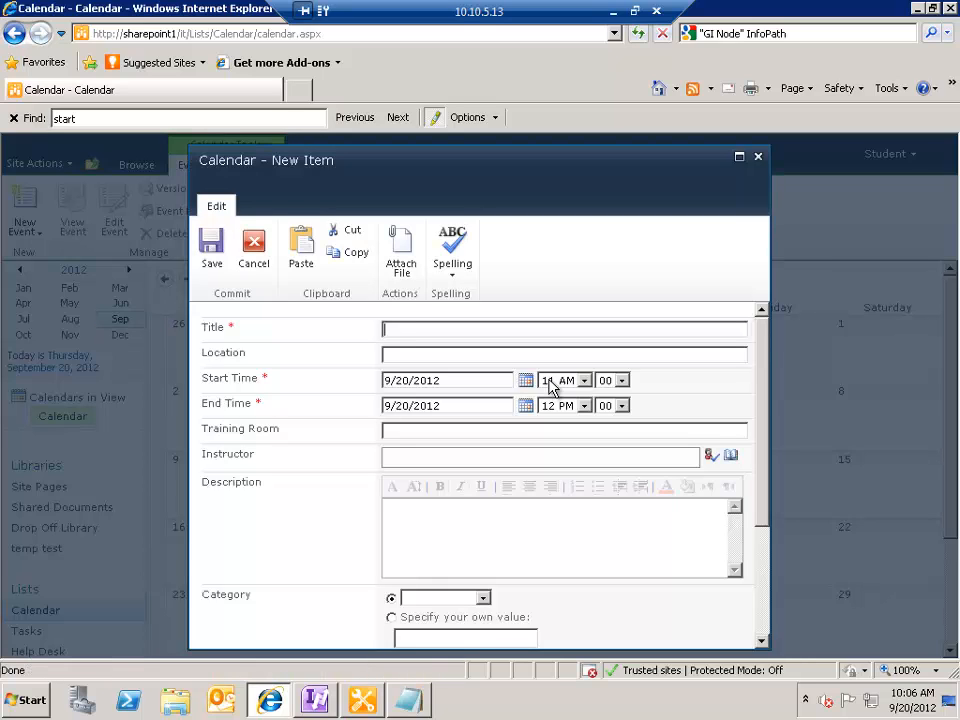